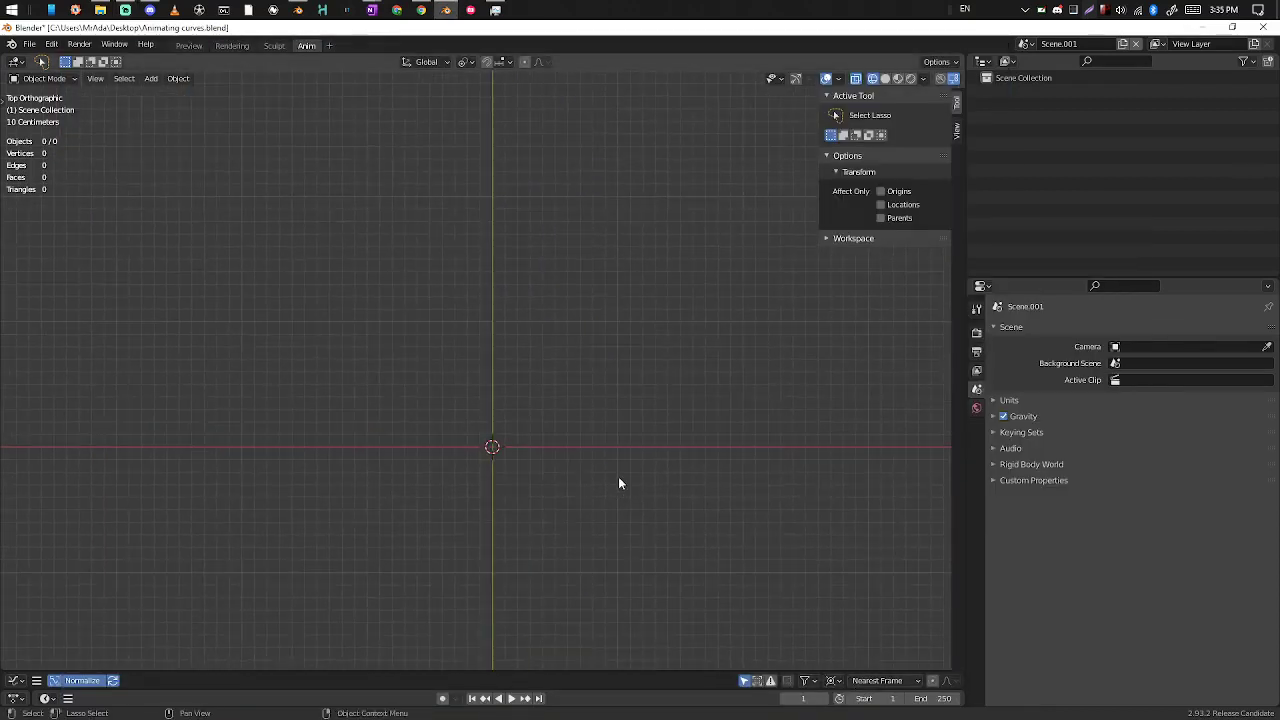
Step: Add a Bézier curve at the origin and, in Edit Mode, straighten it with Vector handles before changing all its handles to Aligned
key("shift+a")
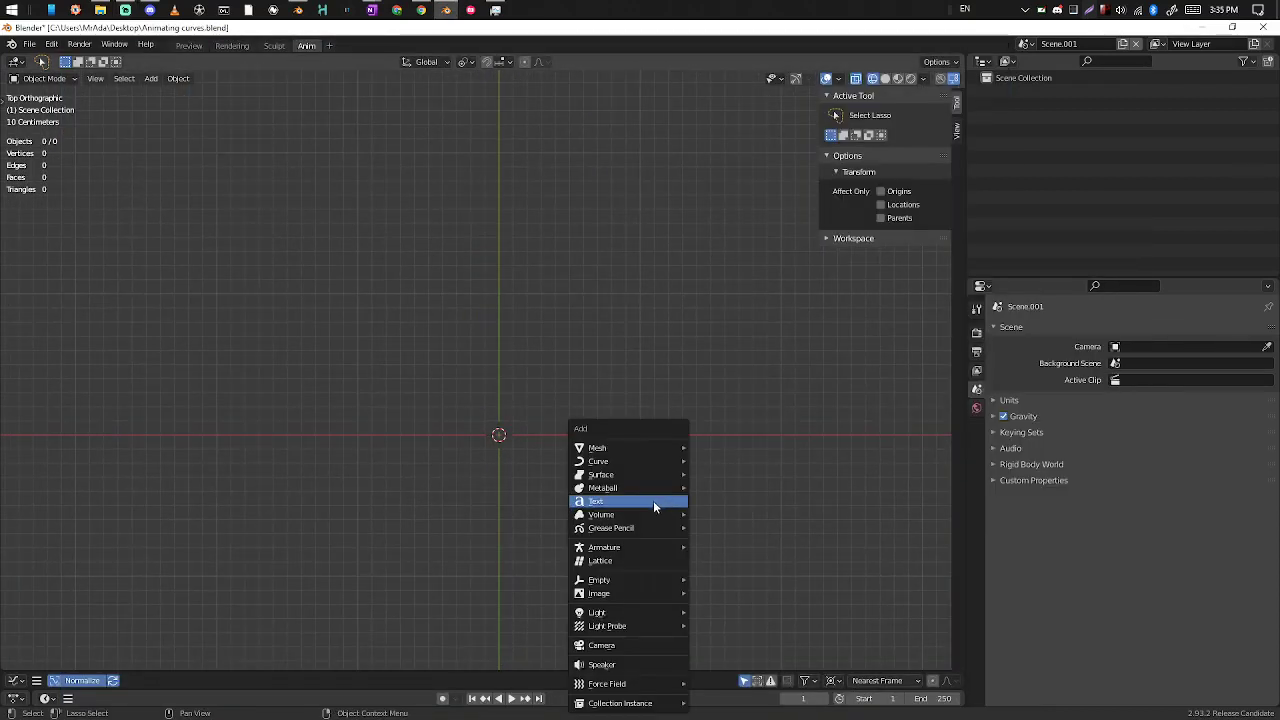
mouse_move(653, 462)
left_click(739, 466)
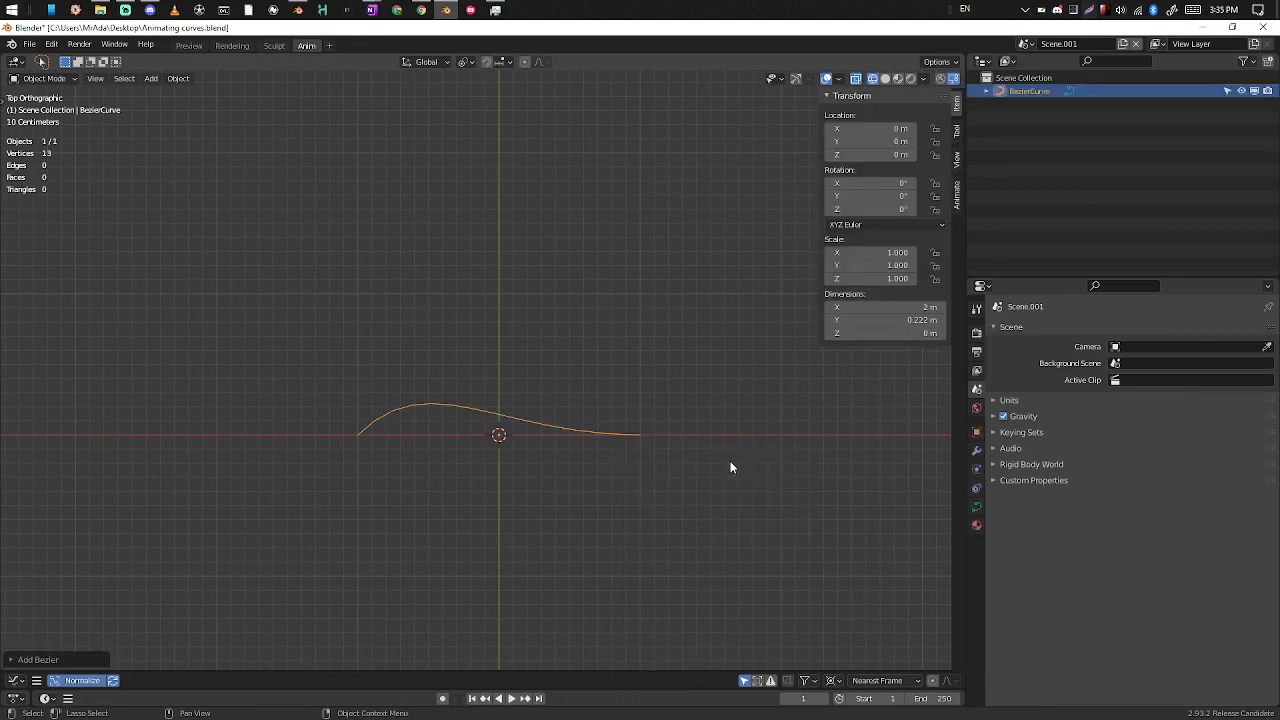
key("Tab")
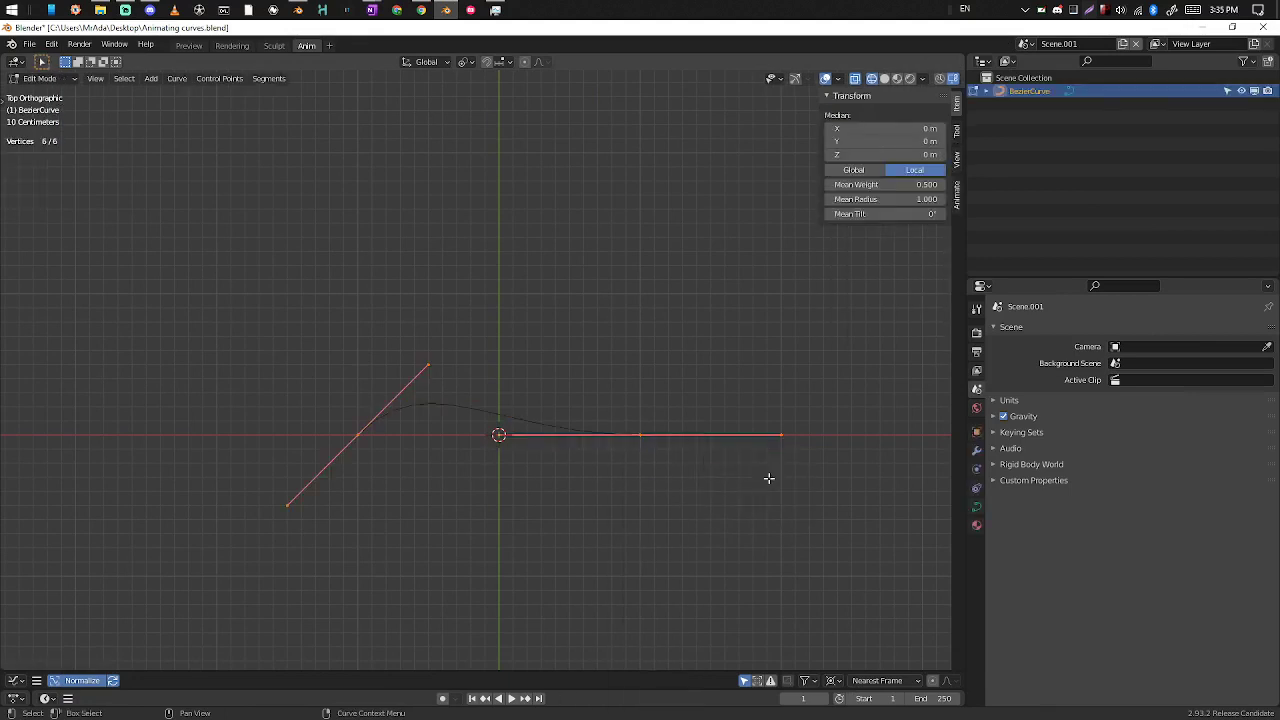
key("v")
left_click(677, 493)
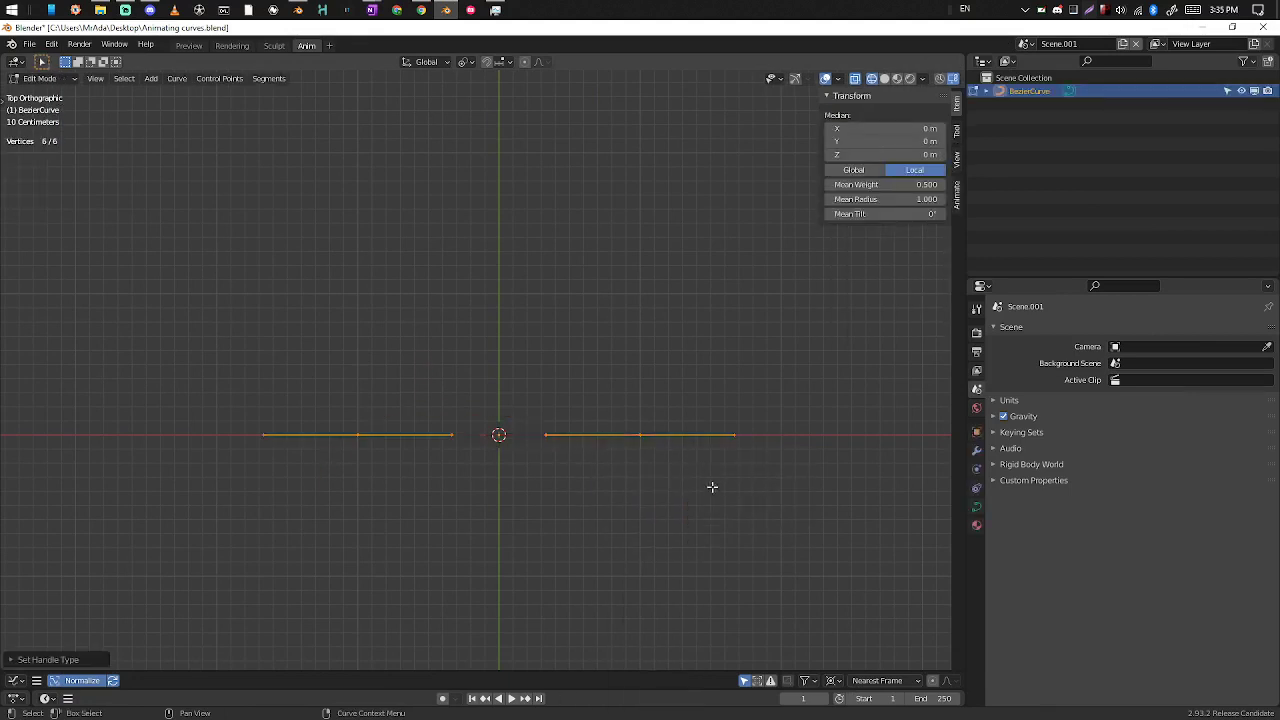
key("v")
left_click(707, 571)
Step: Scale the end points' handles to about 0.3 and subdivide the curve once
key("s")
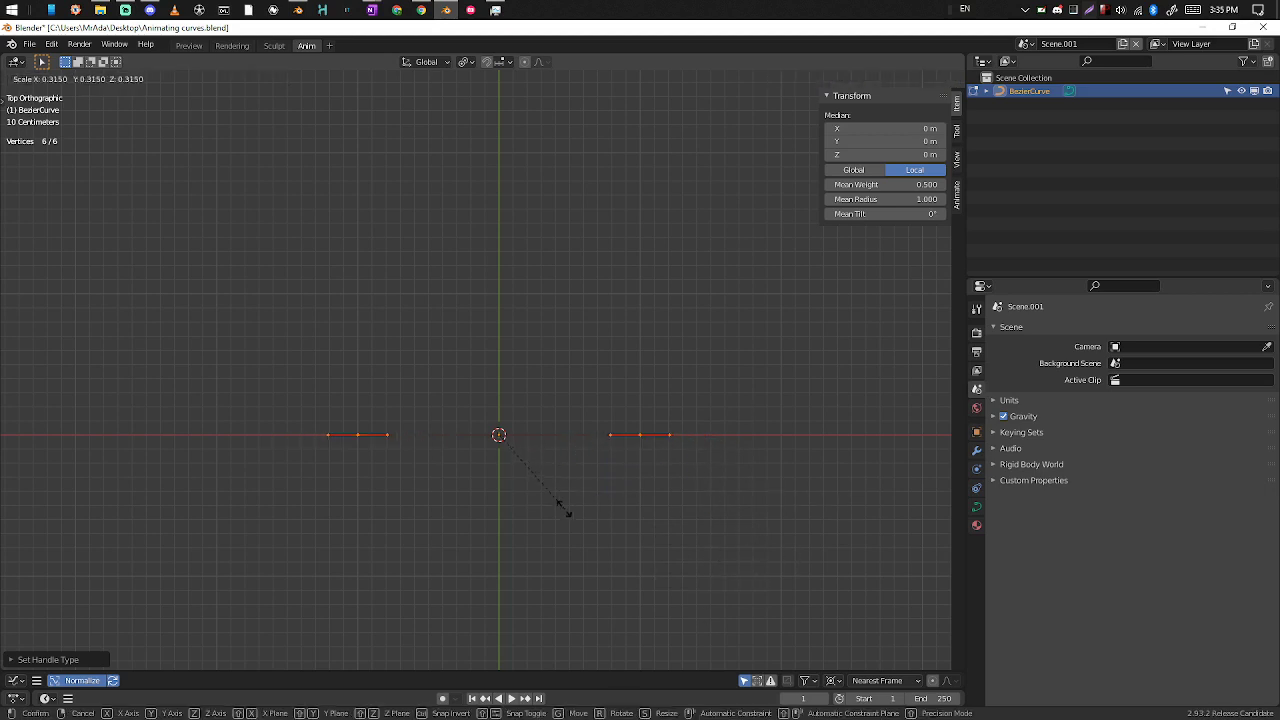
left_click(551, 500)
right_click(564, 447)
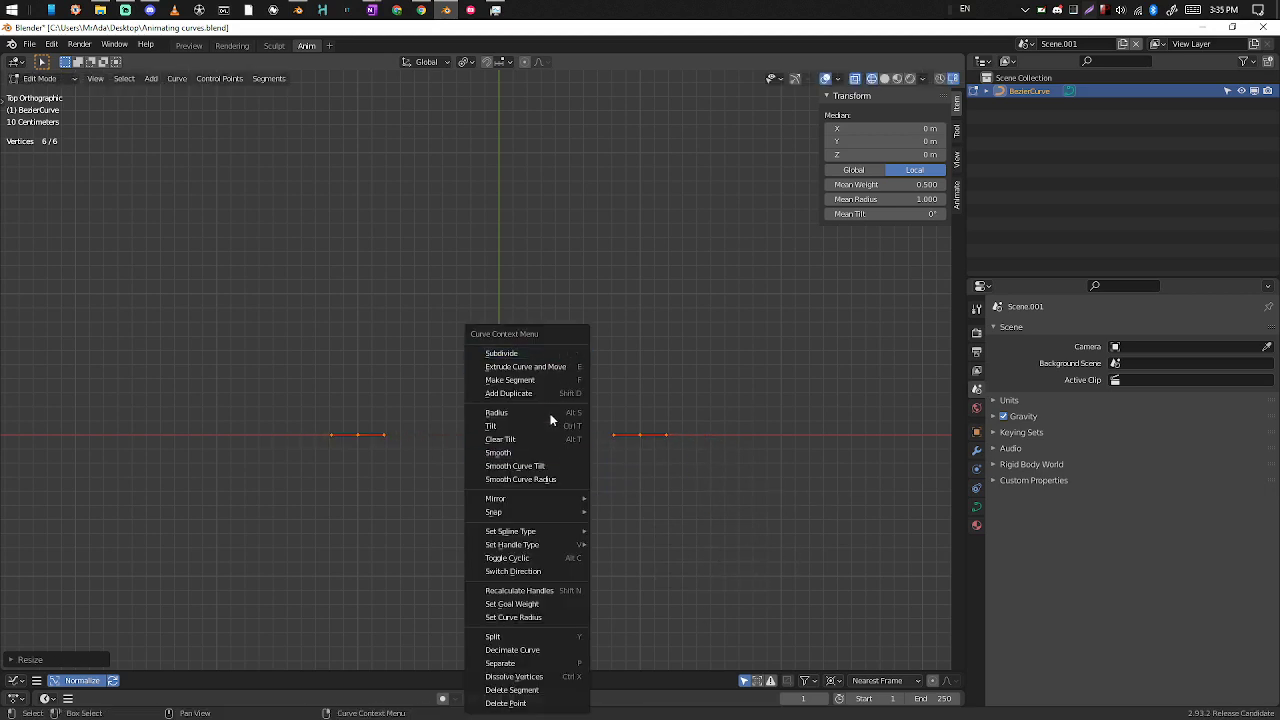
left_click(555, 355)
scroll(686, 509, "up", 1)
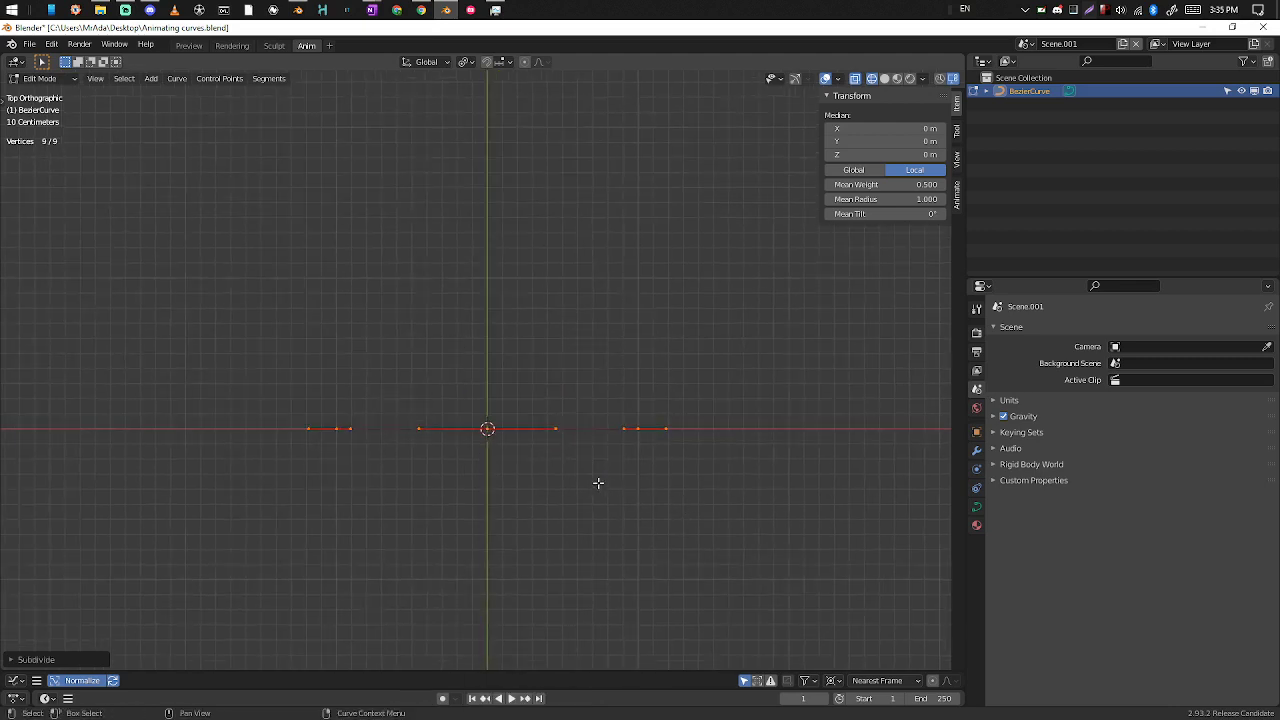
Step: Scale the curve's middle control point handles to less than half their length and return to Object Mode
left_click_drag(578, 429, 391, 523)
left_click_drag(571, 363, 461, 505)
key("s")
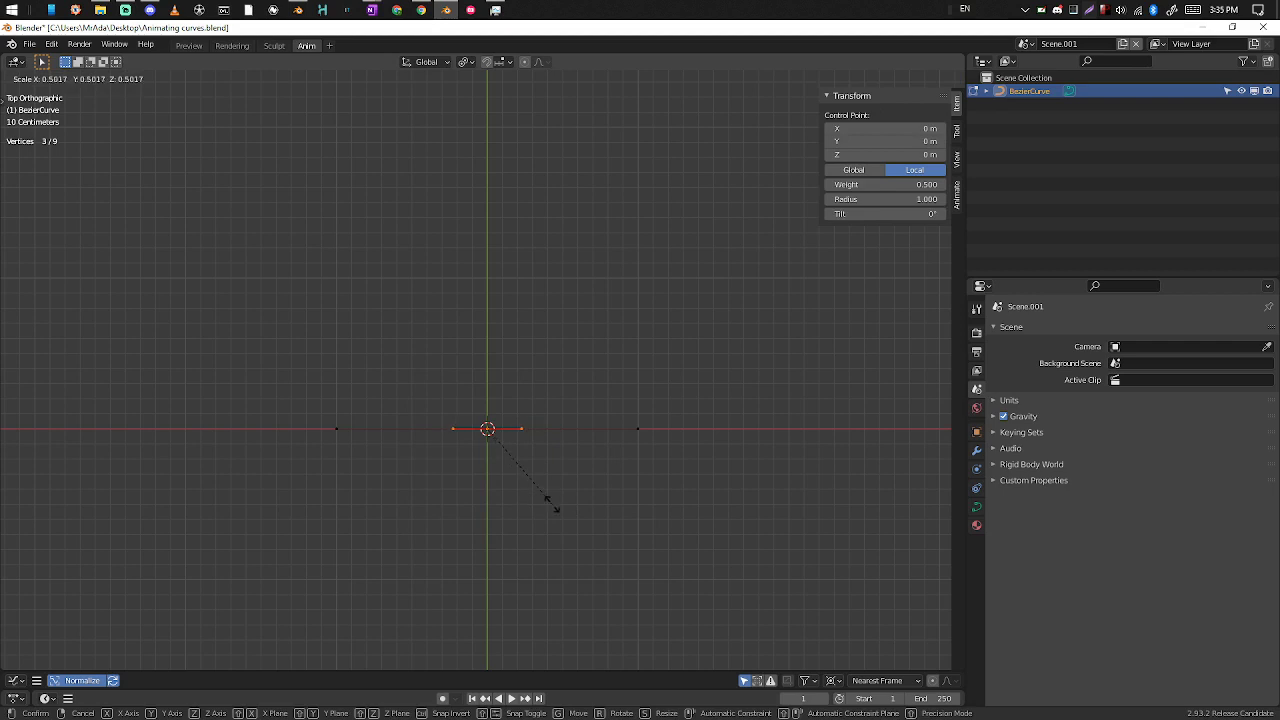
left_click(547, 497)
middle_click_drag(558, 484, 606, 490, "shift")
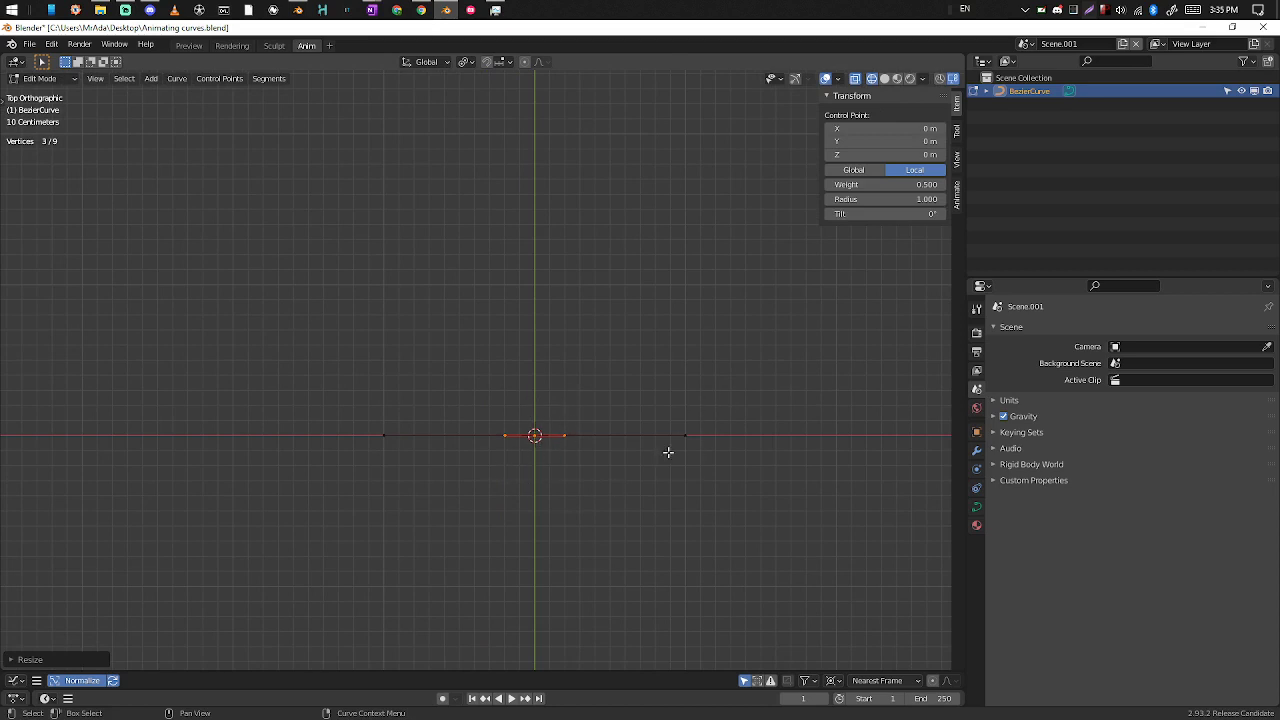
key("Tab")
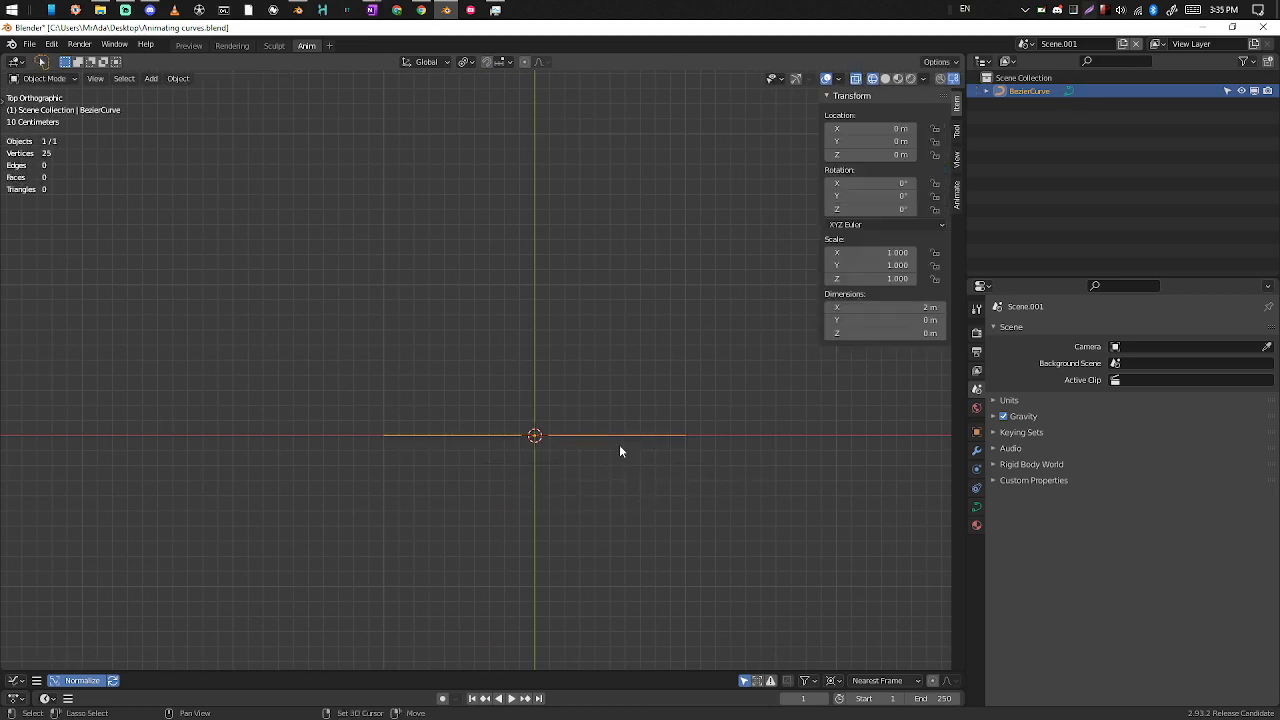
Step: Add a Bézier circle at the origin and enter Edit Mode on it
middle_click_drag(619, 444, 614, 479, "shift")
scroll(616, 479, "up", 1)
key("shift+a")
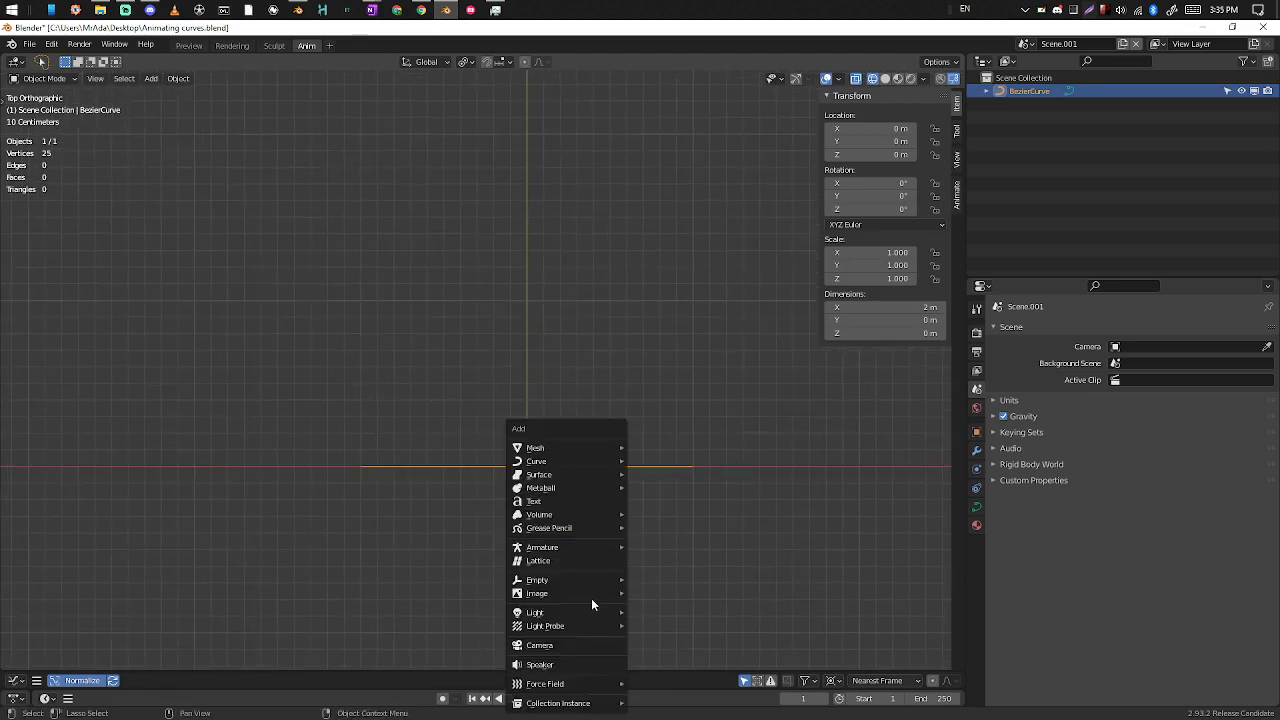
mouse_move(601, 457)
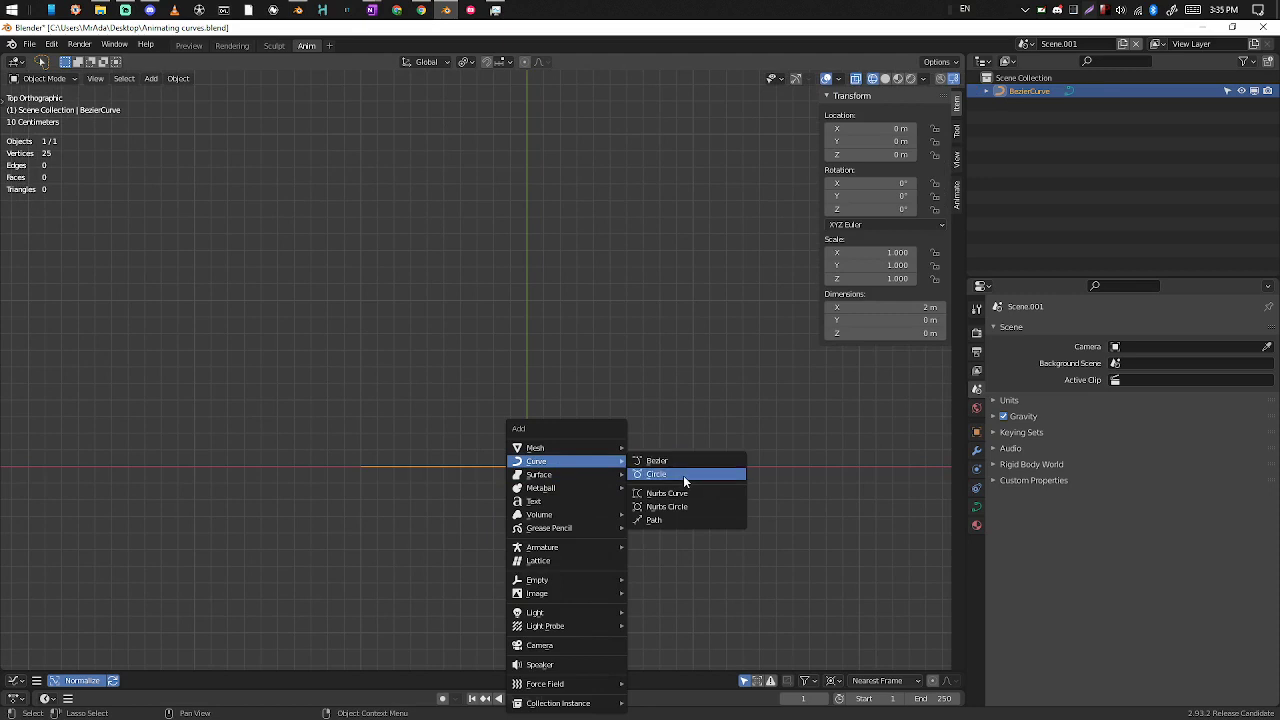
left_click(684, 476)
key("Tab")
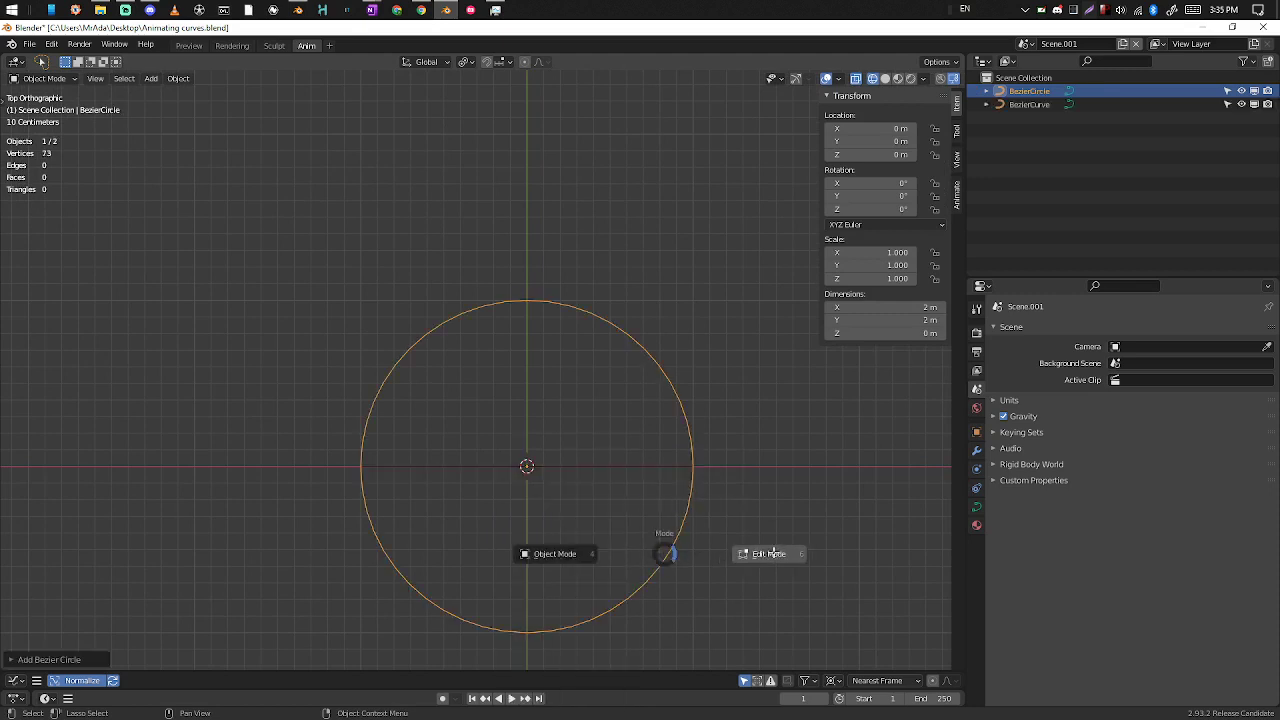
Step: Set the transform pivot point to Median Point
key("comma")
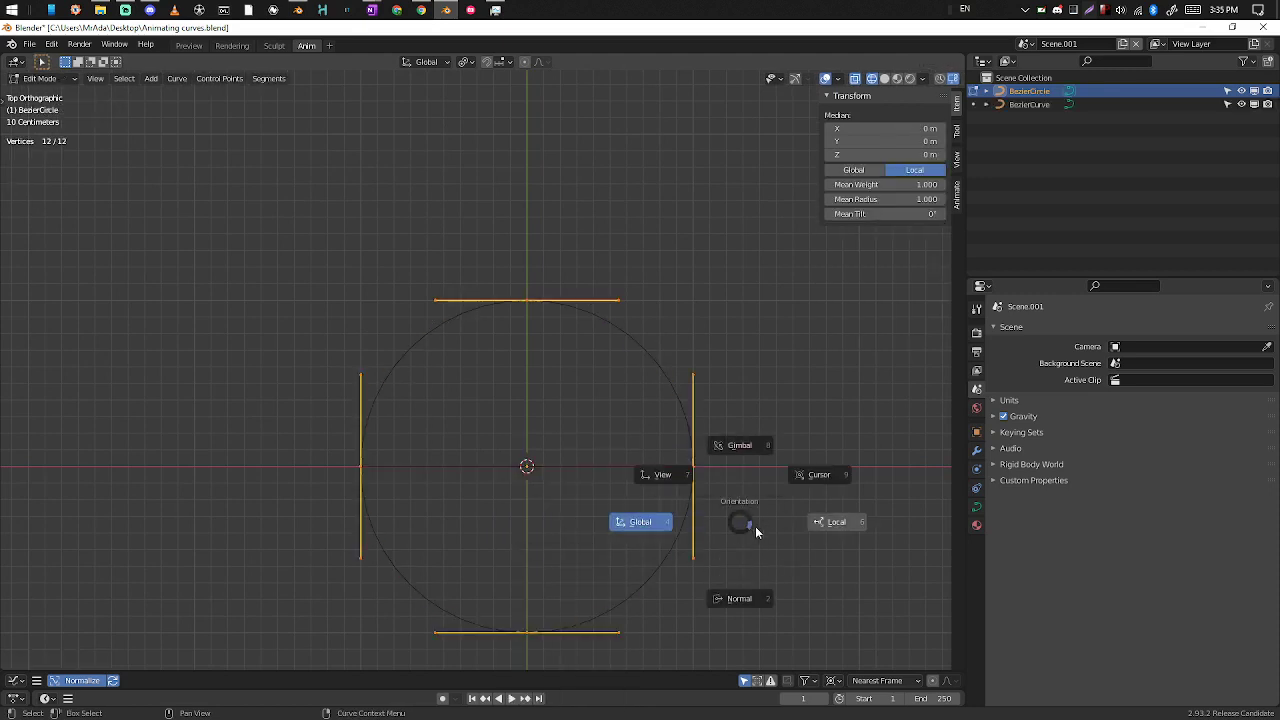
key("Escape")
key("period")
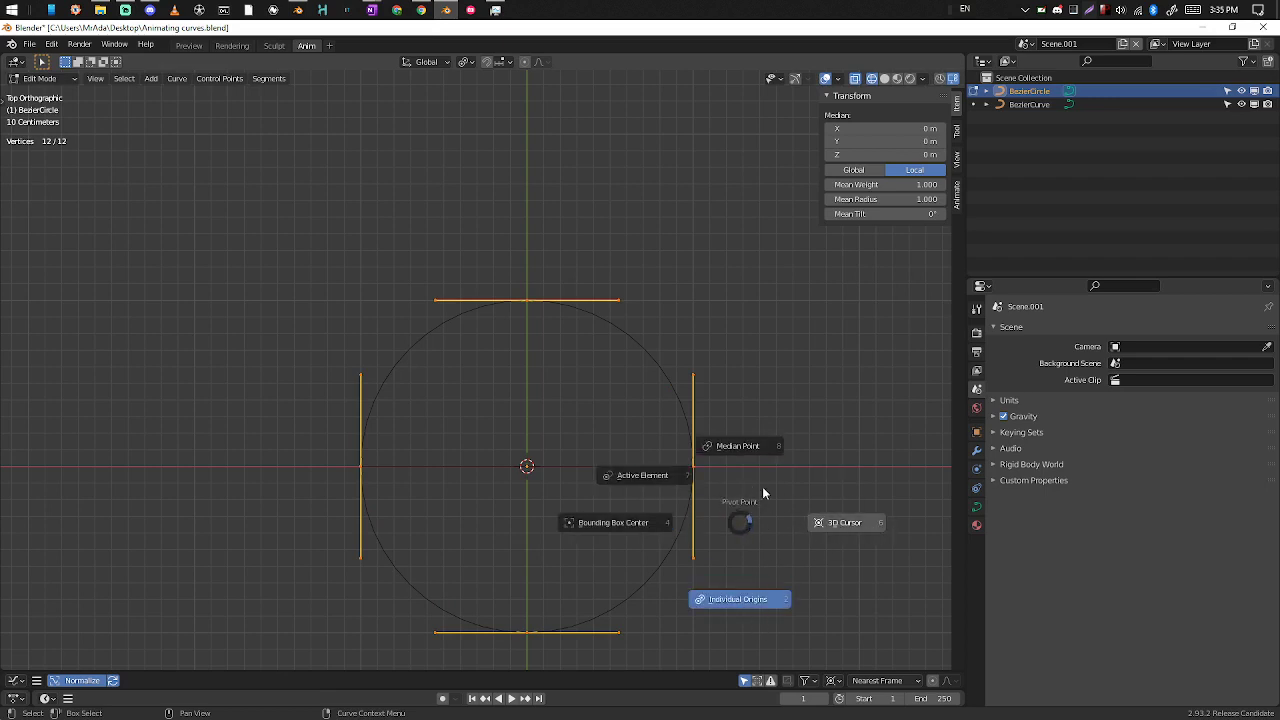
left_click(742, 448)
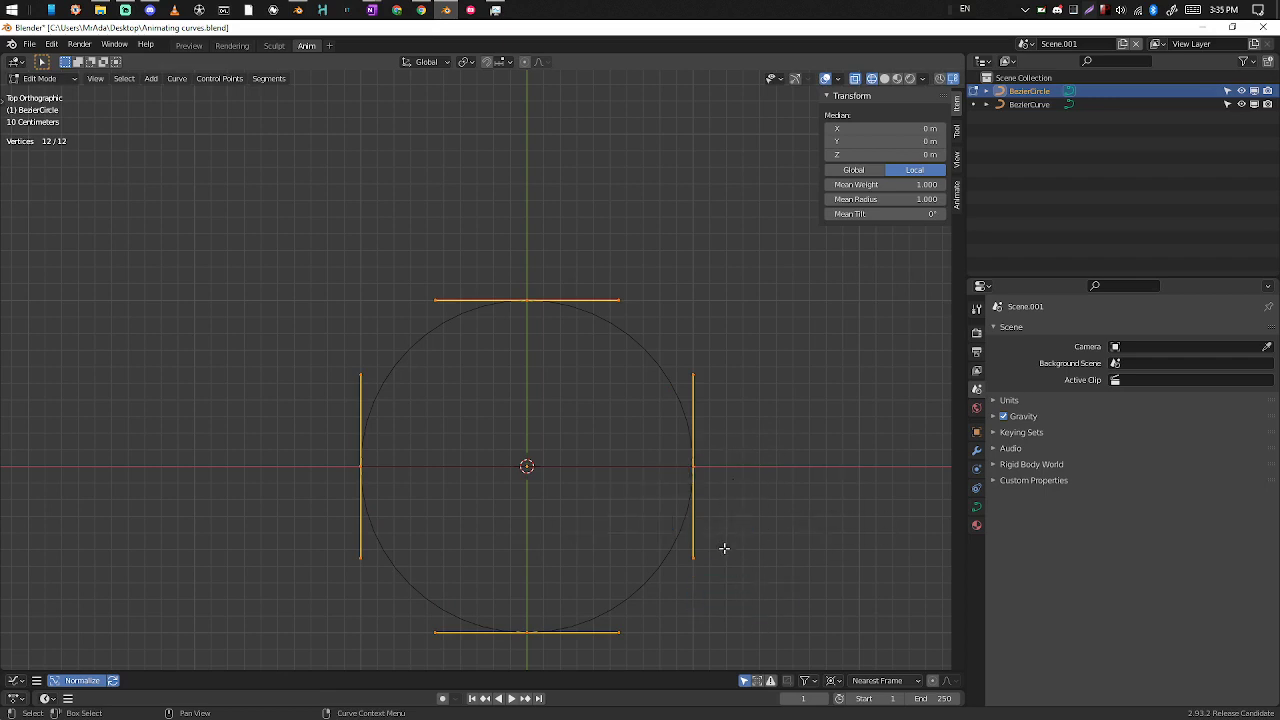
Step: Convert all the circle's handles to Vector and rotate the resulting diamond 45° into an upright square
key("v")
left_click(656, 540)
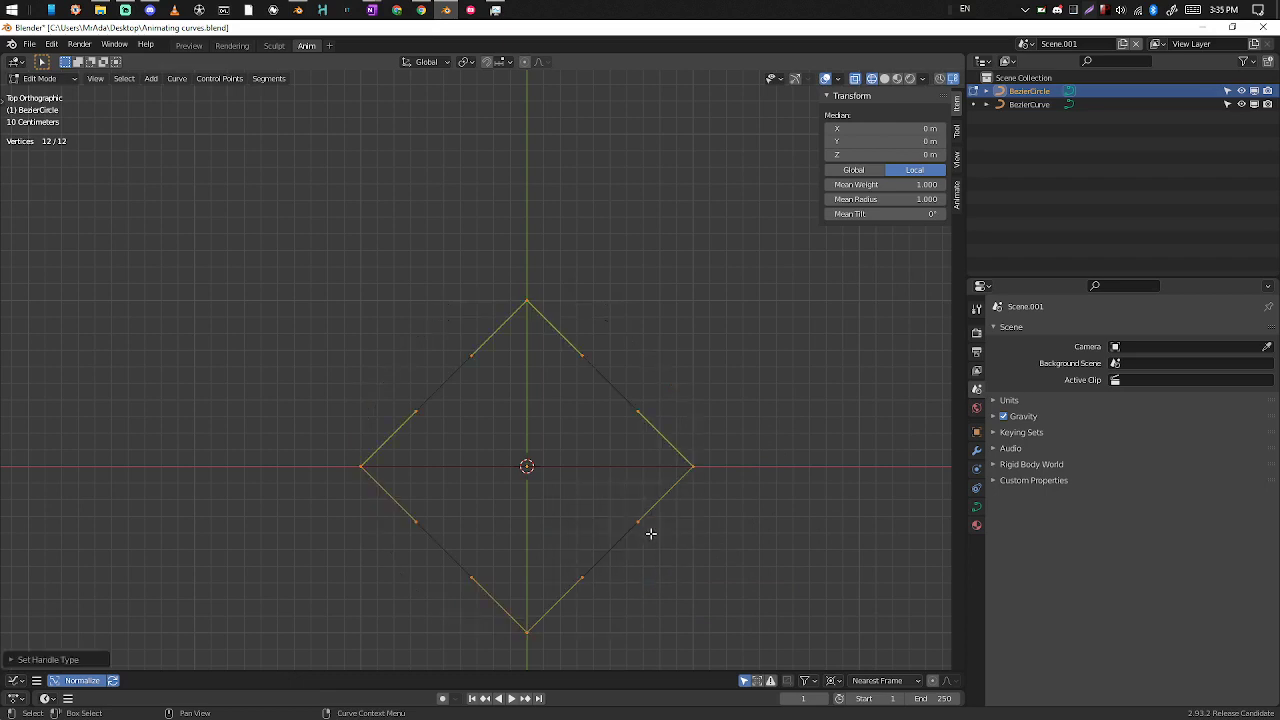
key("r")
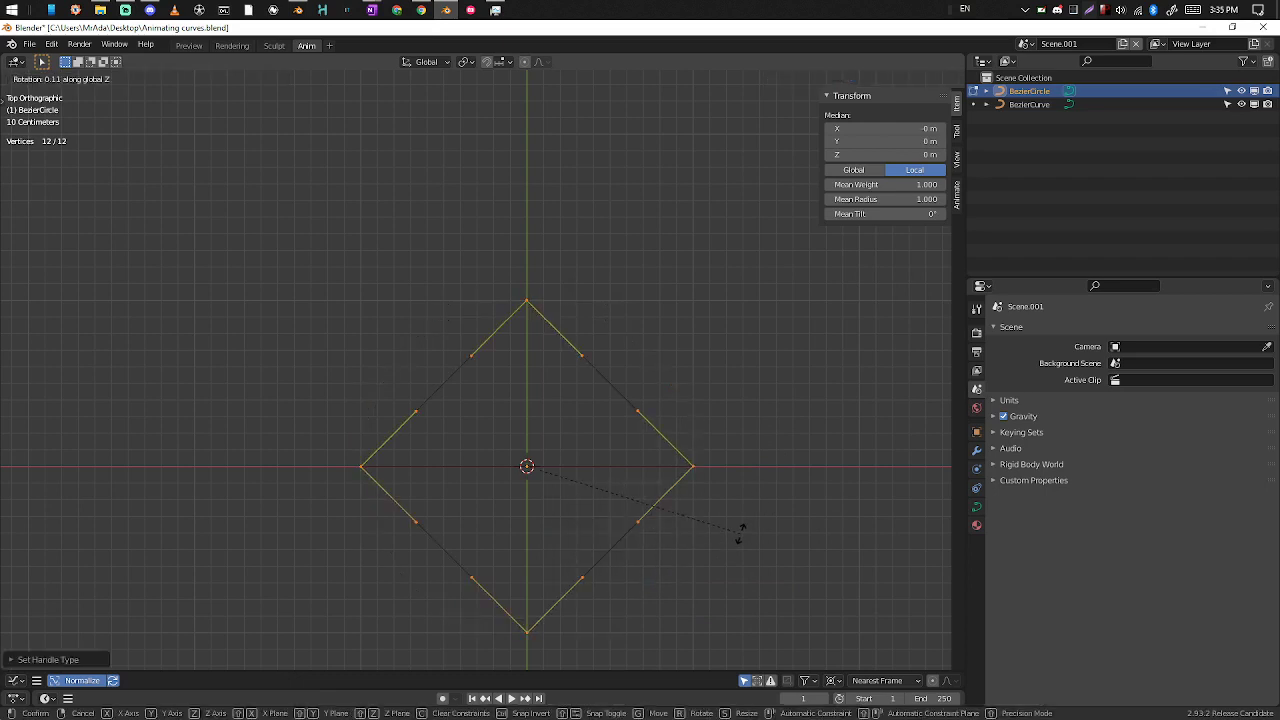
type("45")
key("Return")
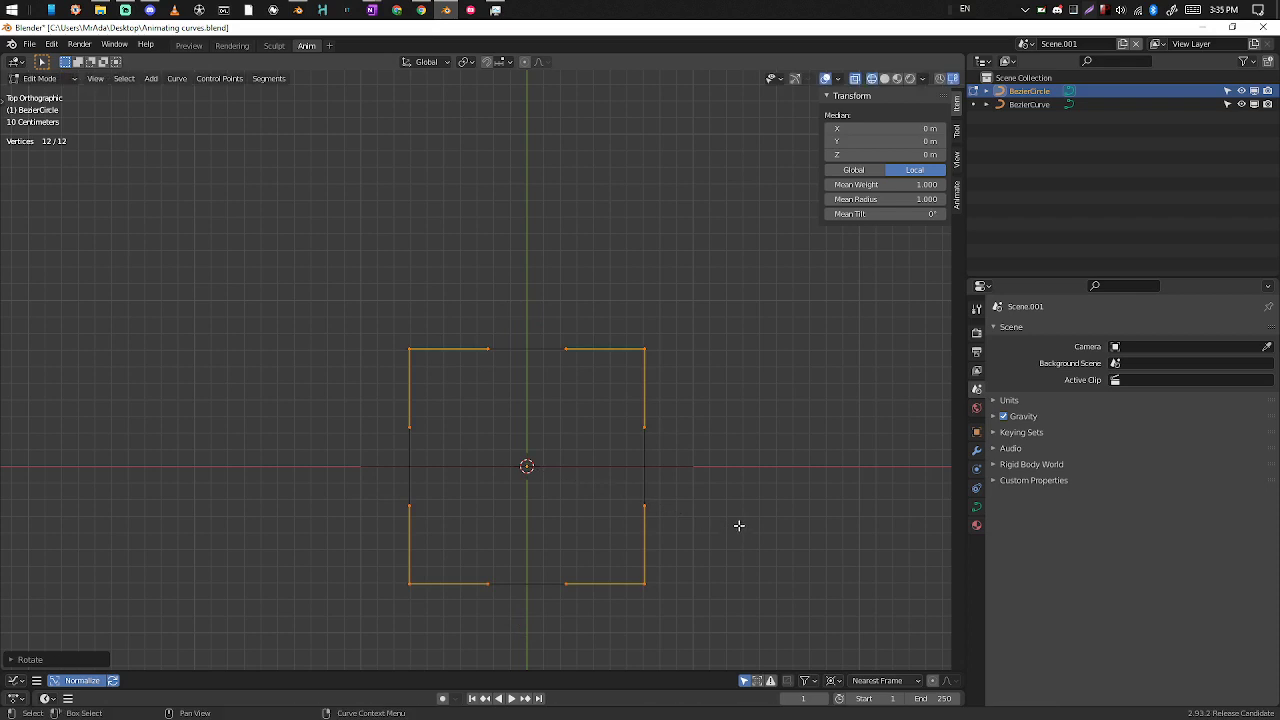
Step: Scale the square along Y and X into a flat rectangle about 2.03 m wide and 0.43 m high, matching the straight curve's length
key("s")
key("y")
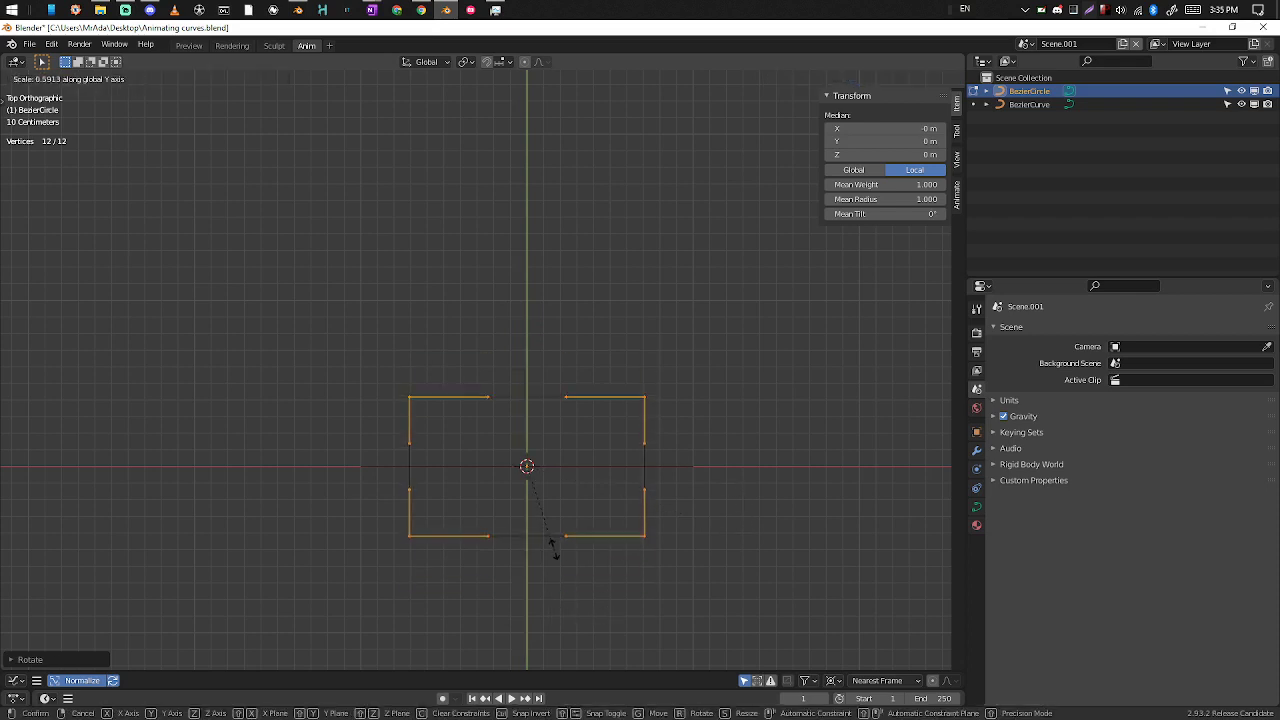
left_click(541, 510)
key("s")
key("x")
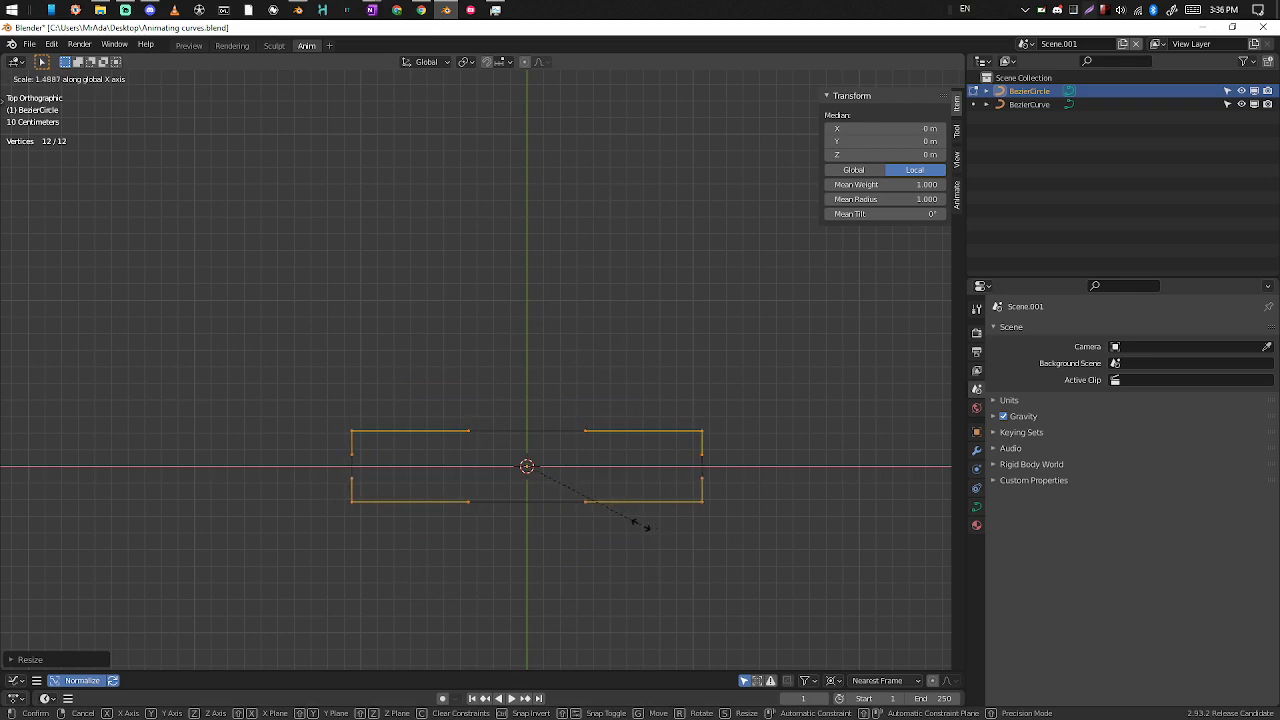
left_click(640, 524)
key("s")
key("x")
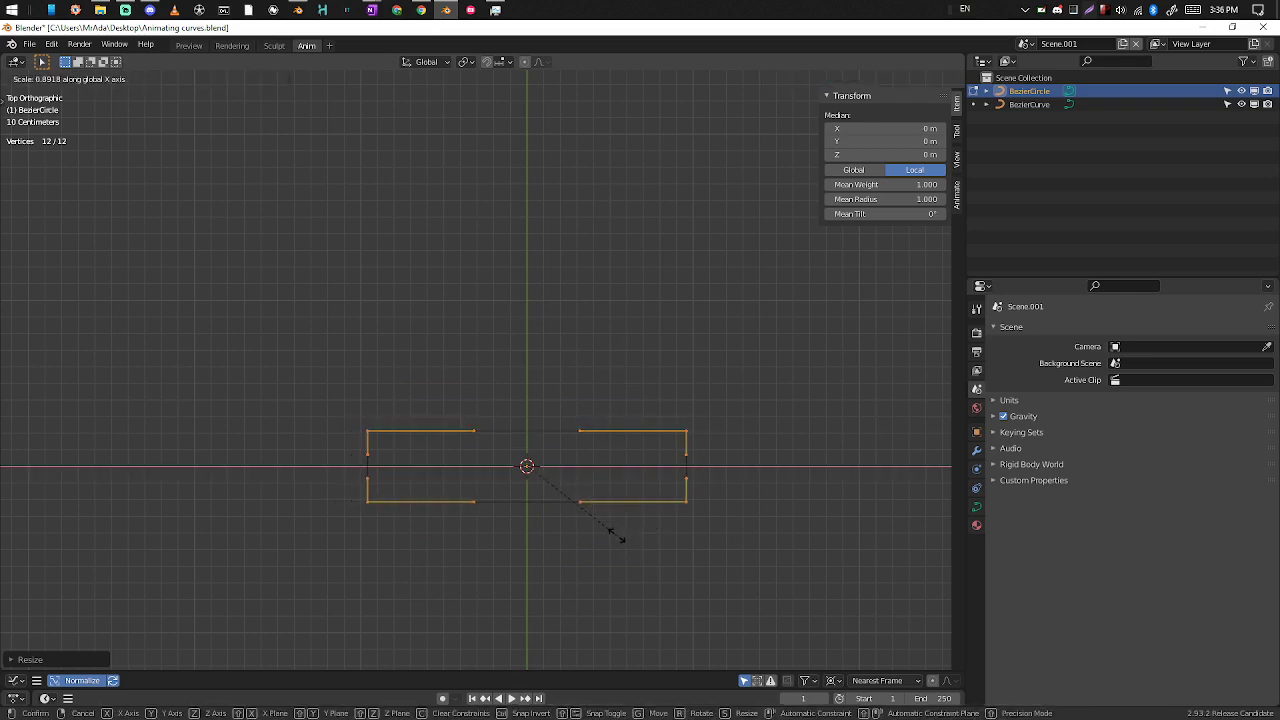
left_click(616, 522)
Step: Select the four inner handles of the rectangle's long edges and scale them outward along X to shorten them near the corners
left_click_drag(599, 552, 434, 350)
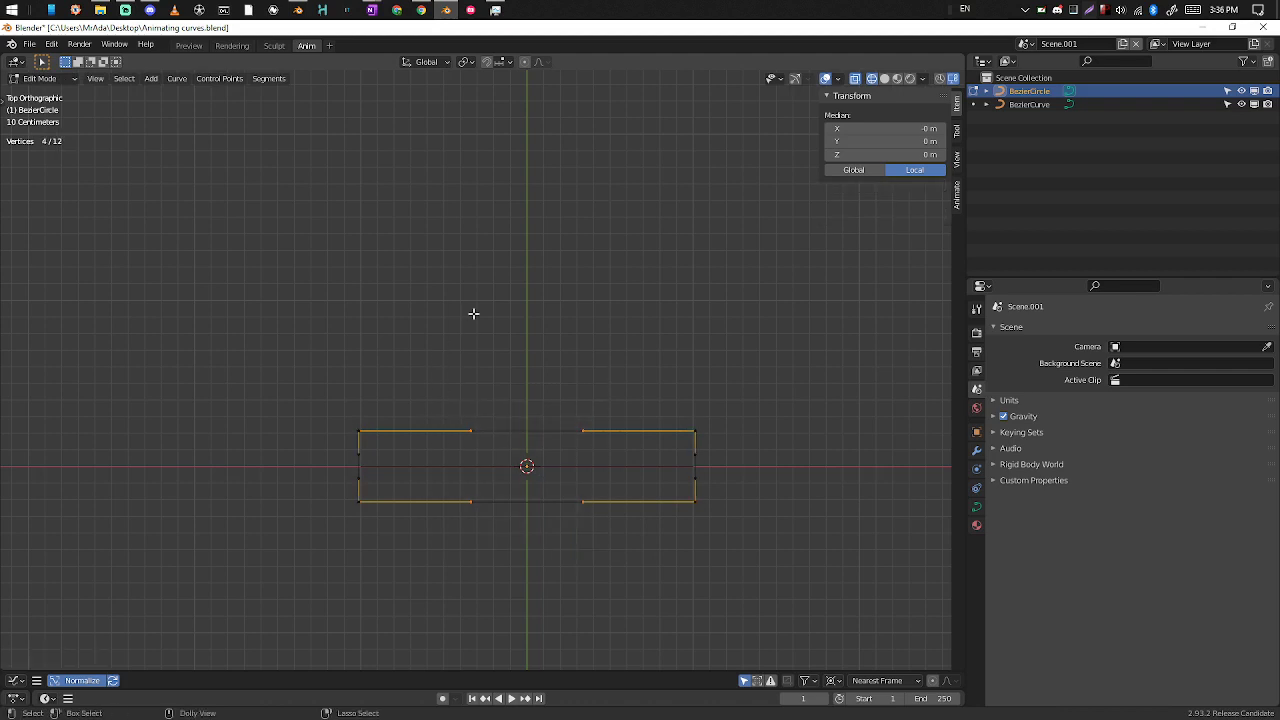
key("s")
key("y")
right_click(618, 467)
key("s")
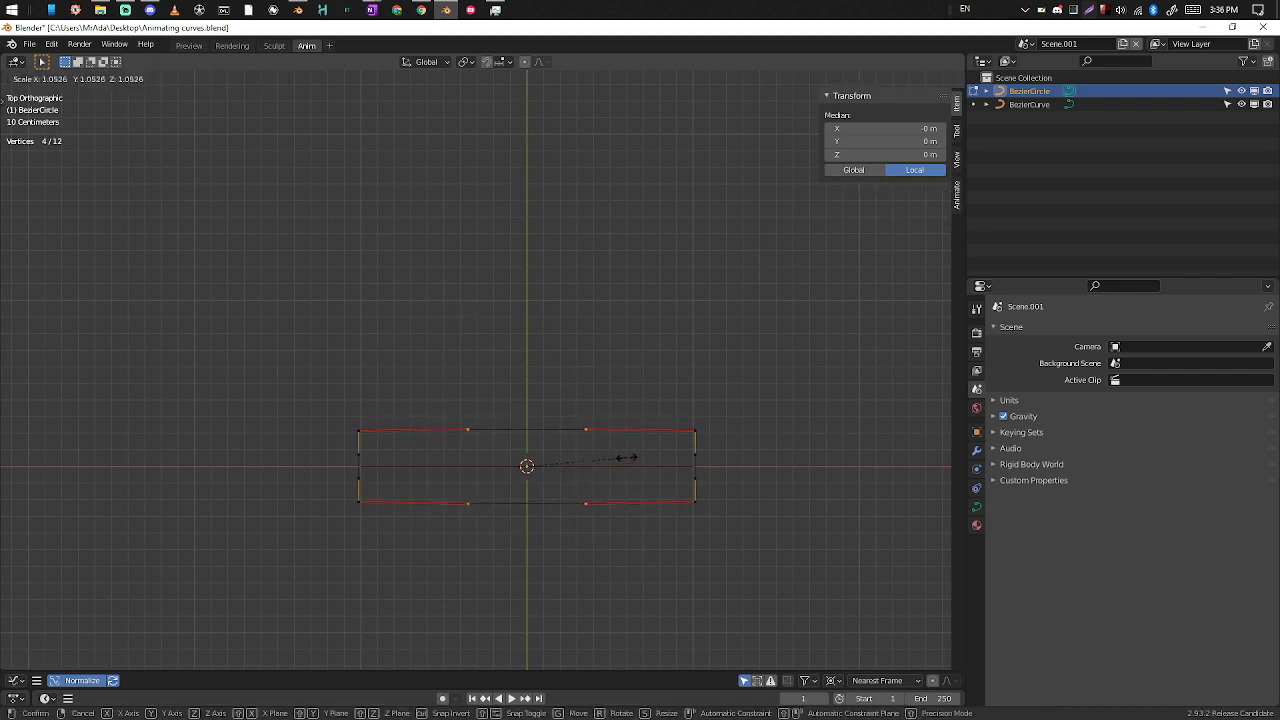
key("x")
left_click(746, 477)
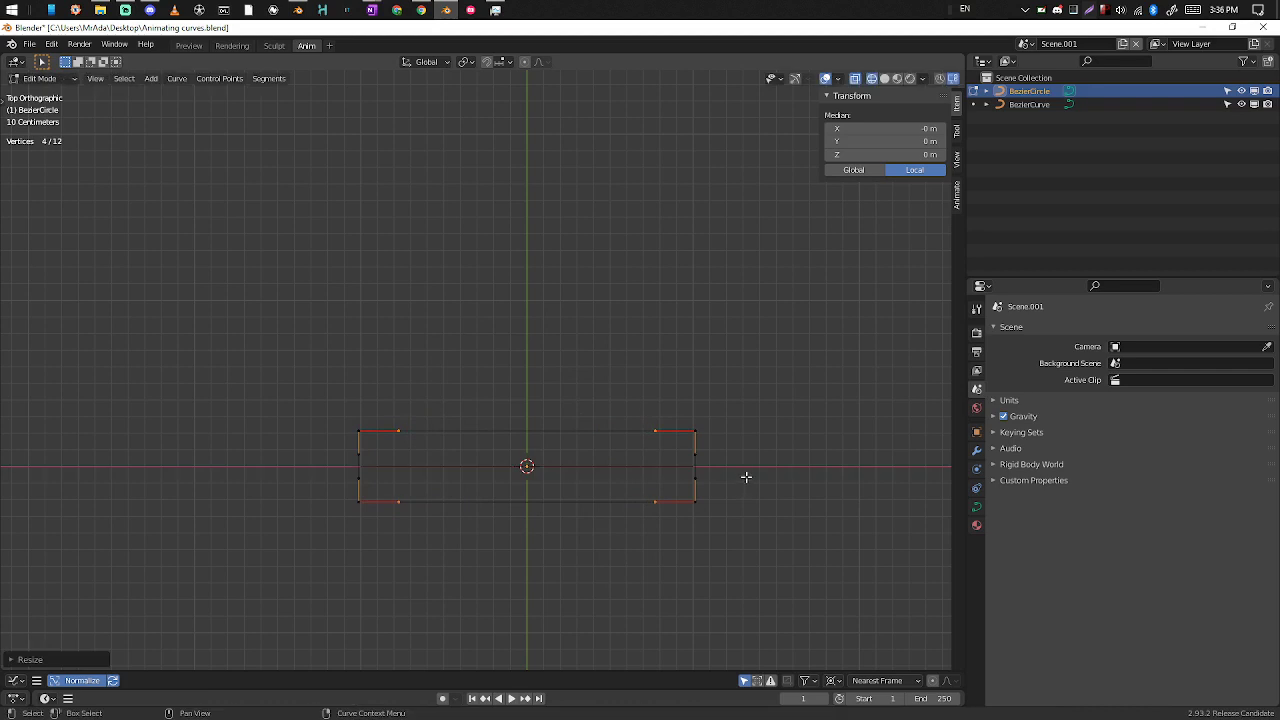
Step: Subdivide the rectangle's upper and lower edges once each to add a midpoint on both
left_click_drag(731, 418, 383, 423)
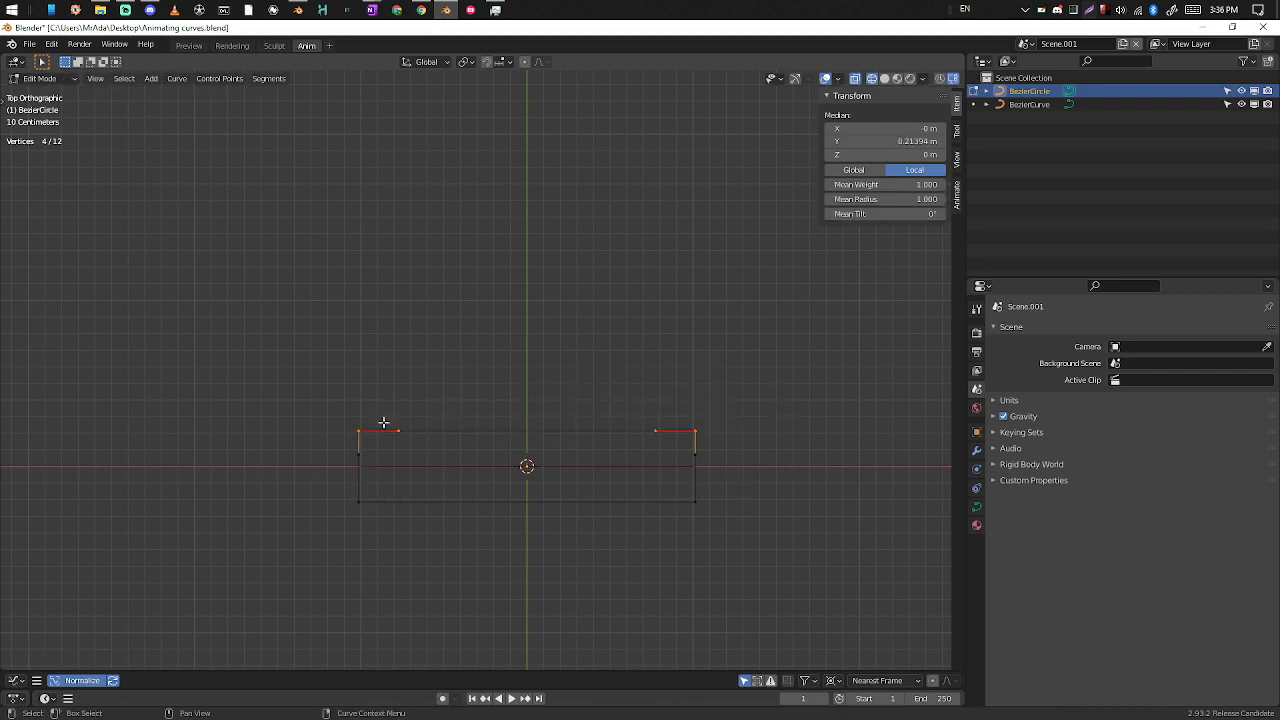
right_click(575, 449)
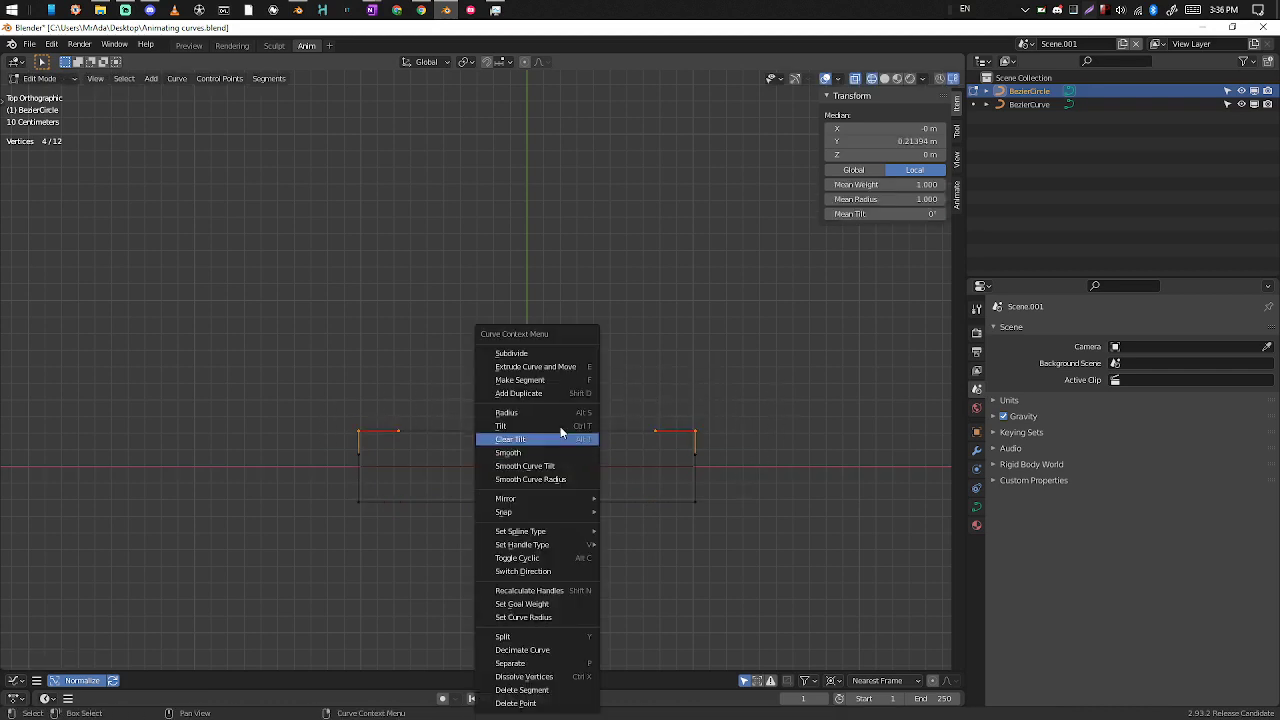
left_click(566, 348)
left_click_drag(744, 492, 269, 586)
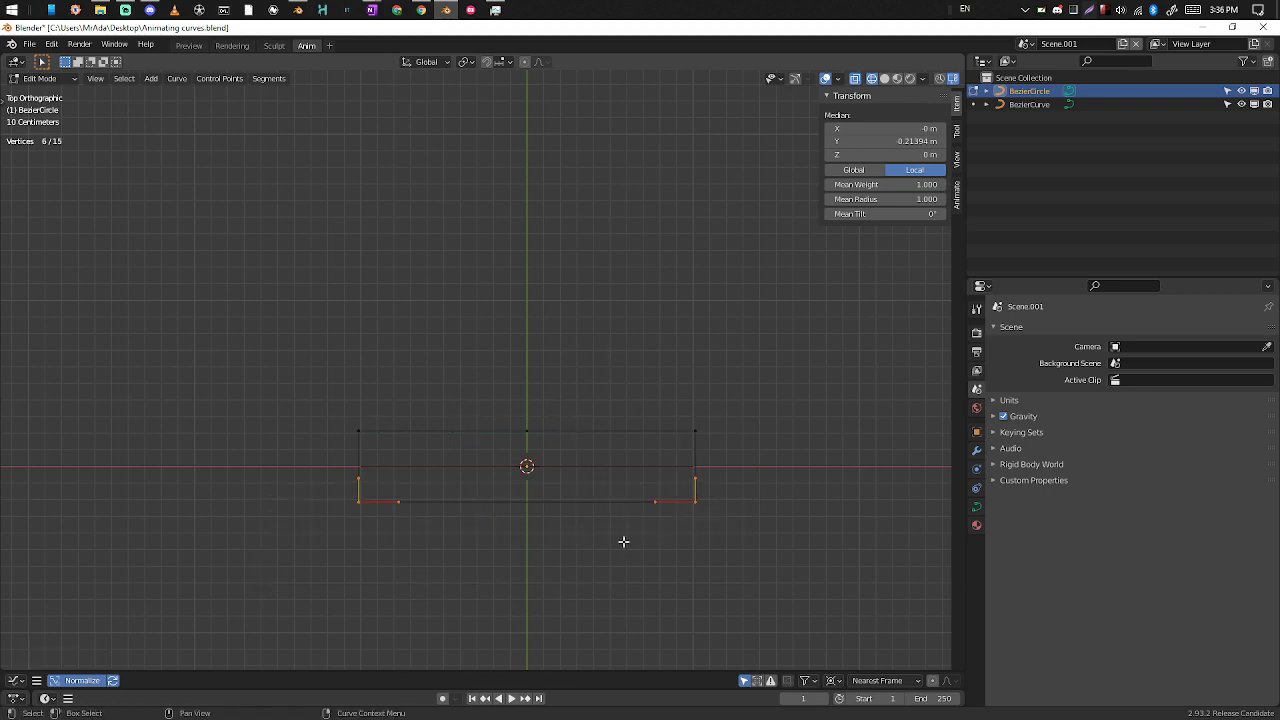
key("shift+r")
Step: Select the midpoints of both long edges and scale along X by about 0.75 to even out their handles
left_click_drag(638, 354, 414, 578)
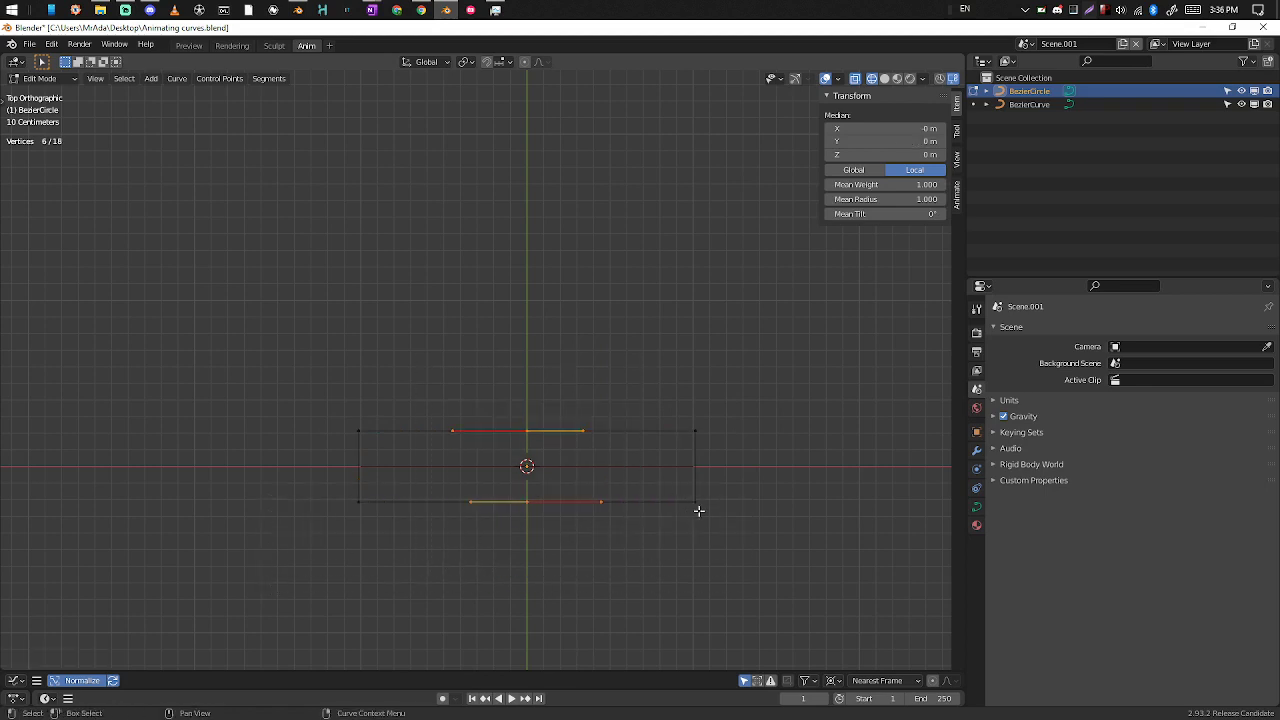
key("s")
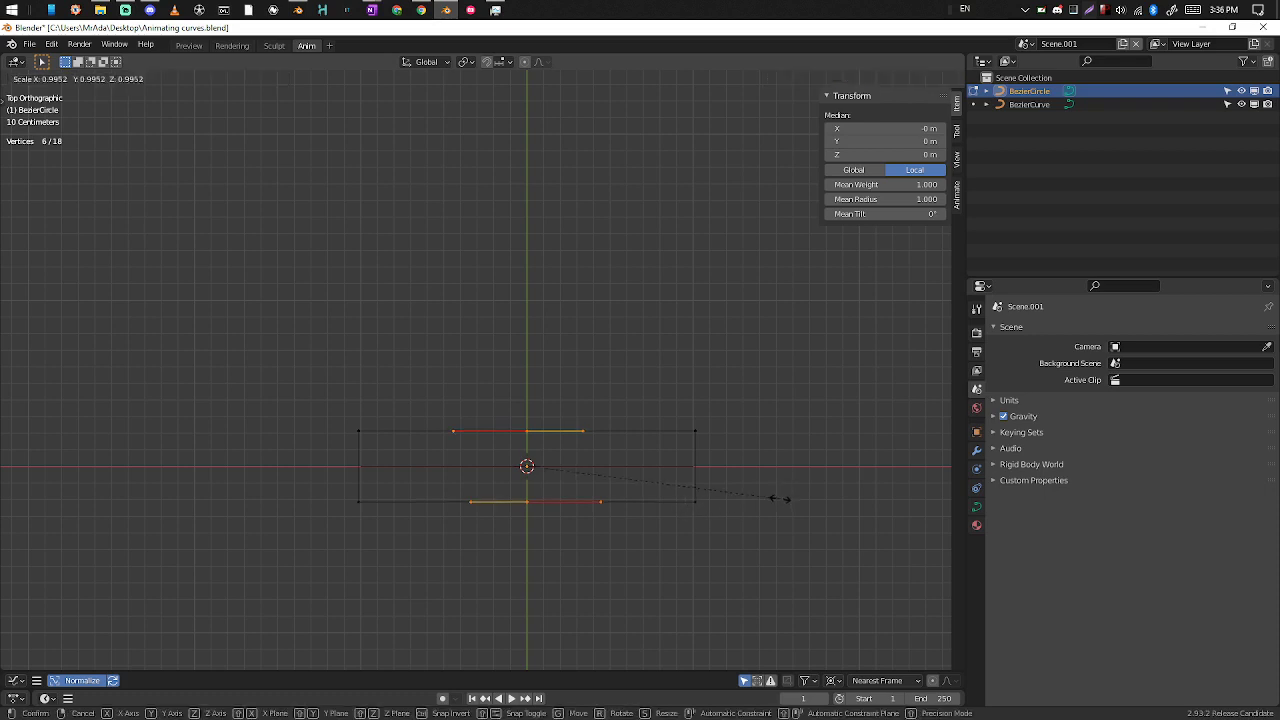
key("x")
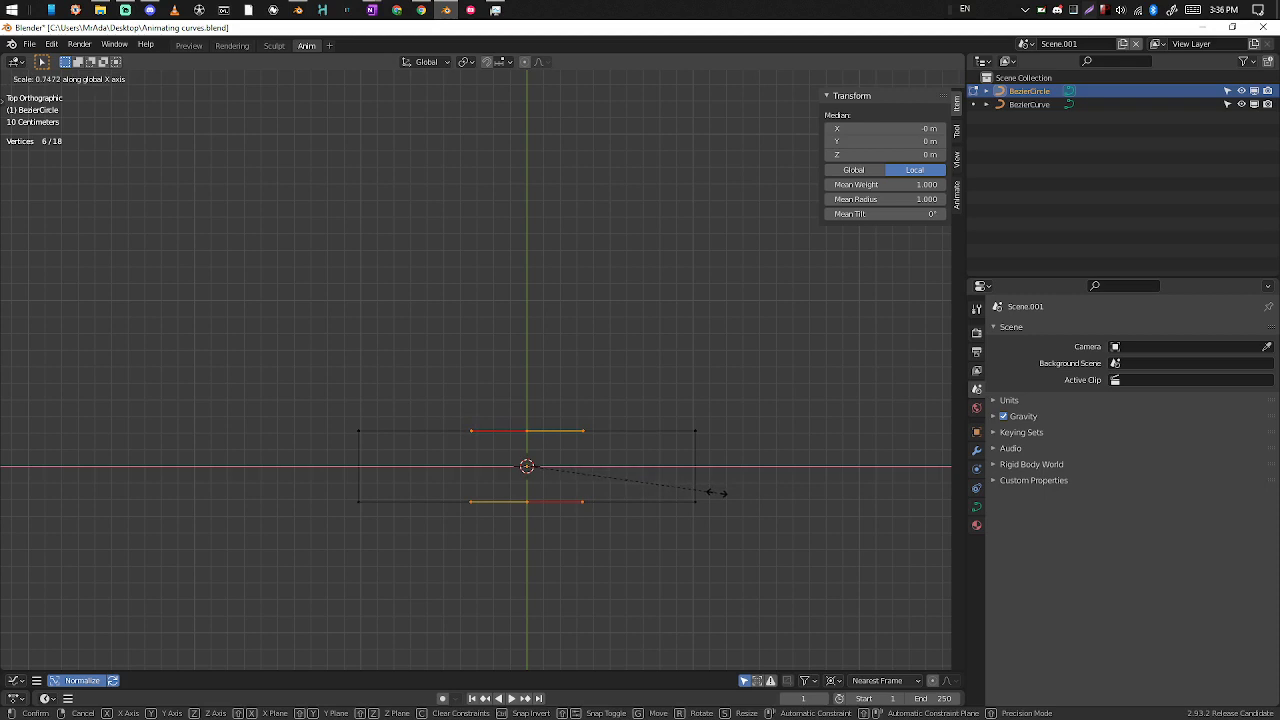
left_click(715, 490)
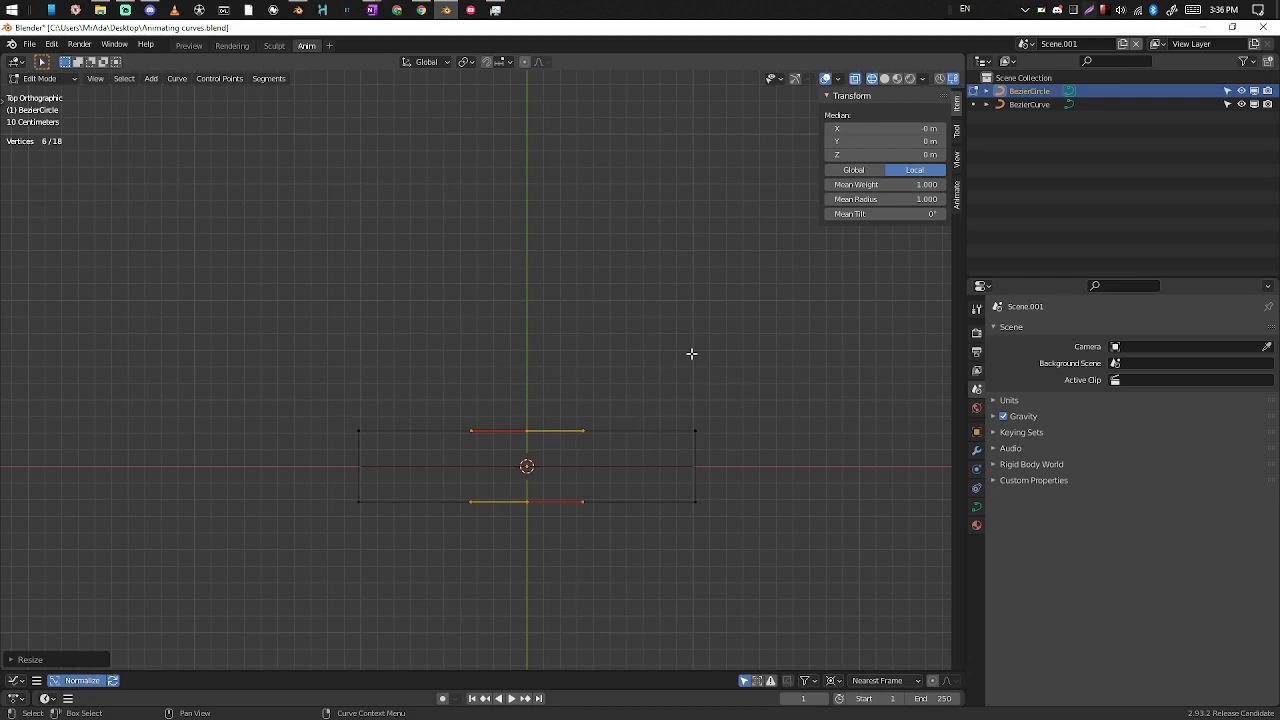
Step: Return to Object Mode and add a Curve modifier to the rectangle
key("Tab")
left_click(478, 554)
mouse_move(697, 530)
middle_mouse_down("ctrl")
mouse_move(705, 546)
mouse_move(689, 523)
middle_mouse_up("ctrl")
scroll(688, 529, "down", 1)
left_click(977, 450)
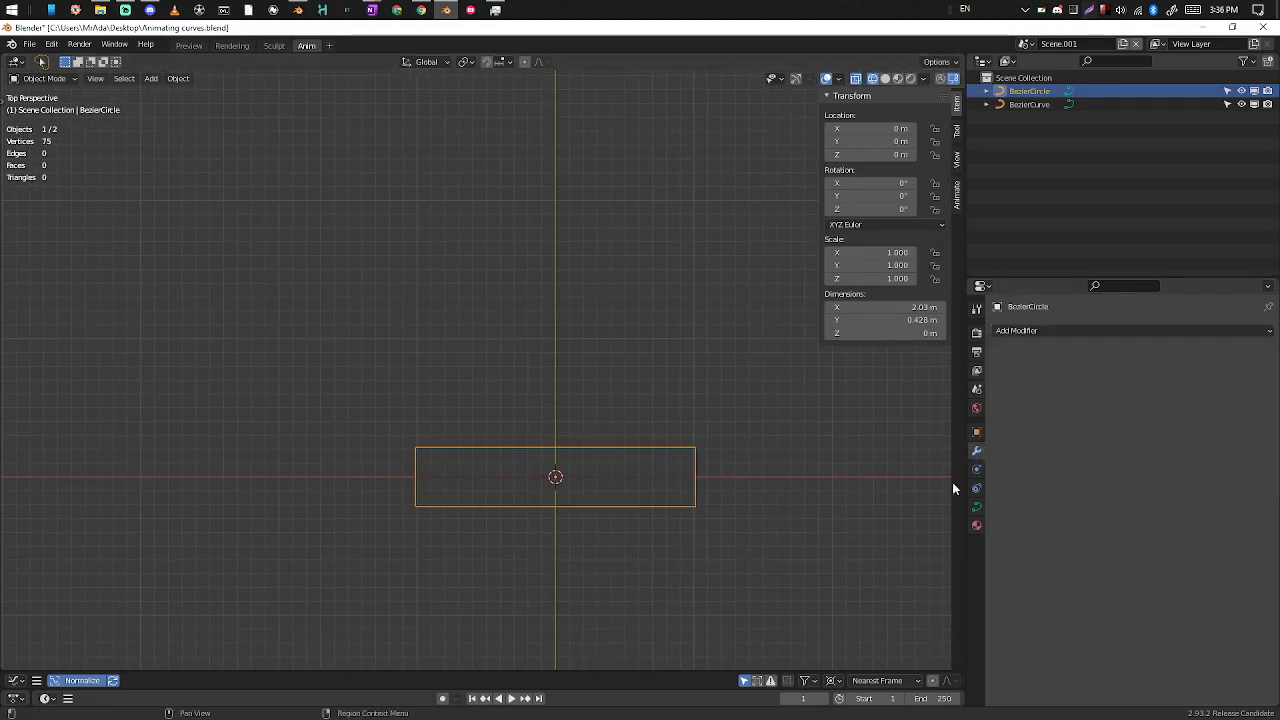
left_click(1085, 331)
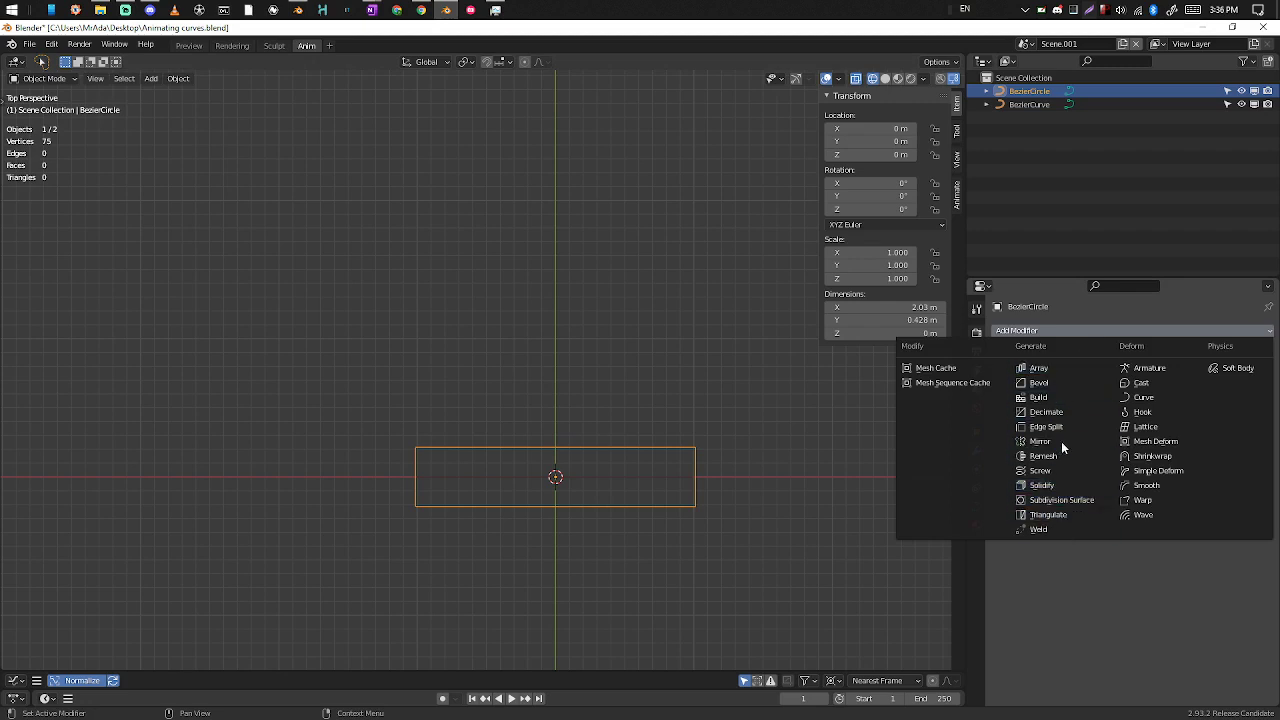
left_click(1146, 398)
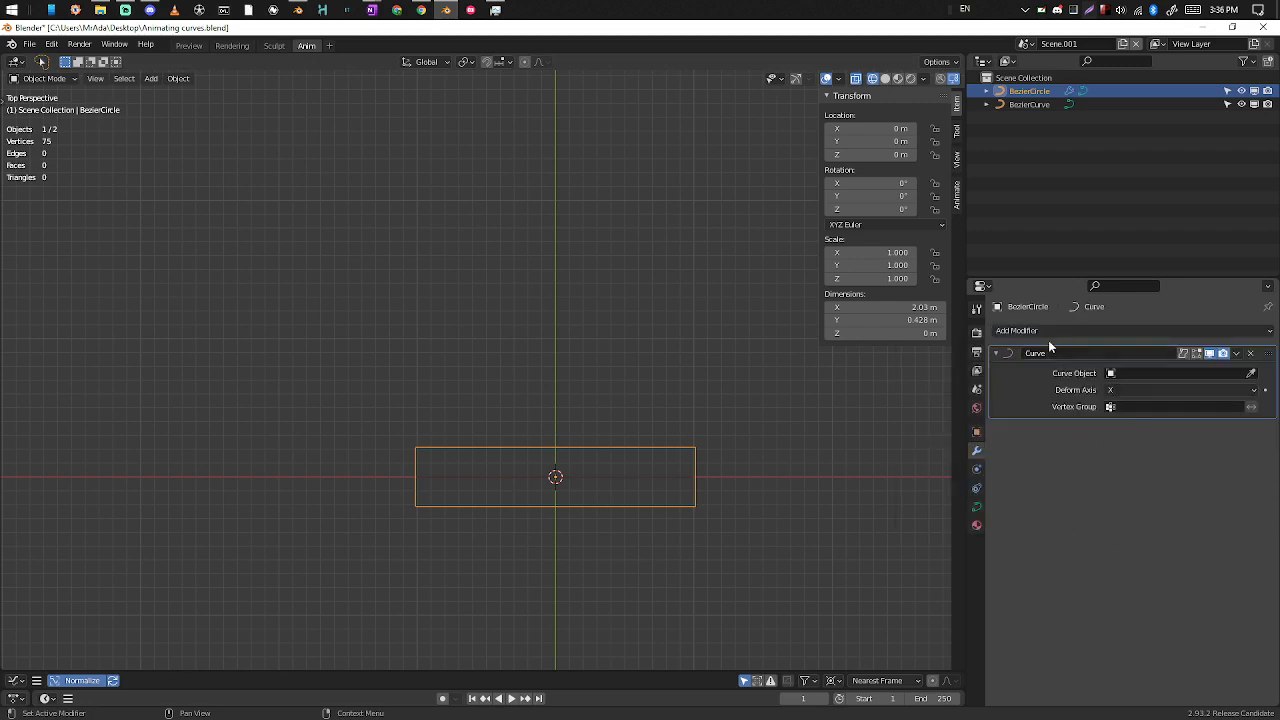
Step: Set BezierCurve as the Curve modifier's target object and enable Stretch and Bounds Clamp in that curve's deform settings
left_click(1166, 374)
left_click(1147, 392)
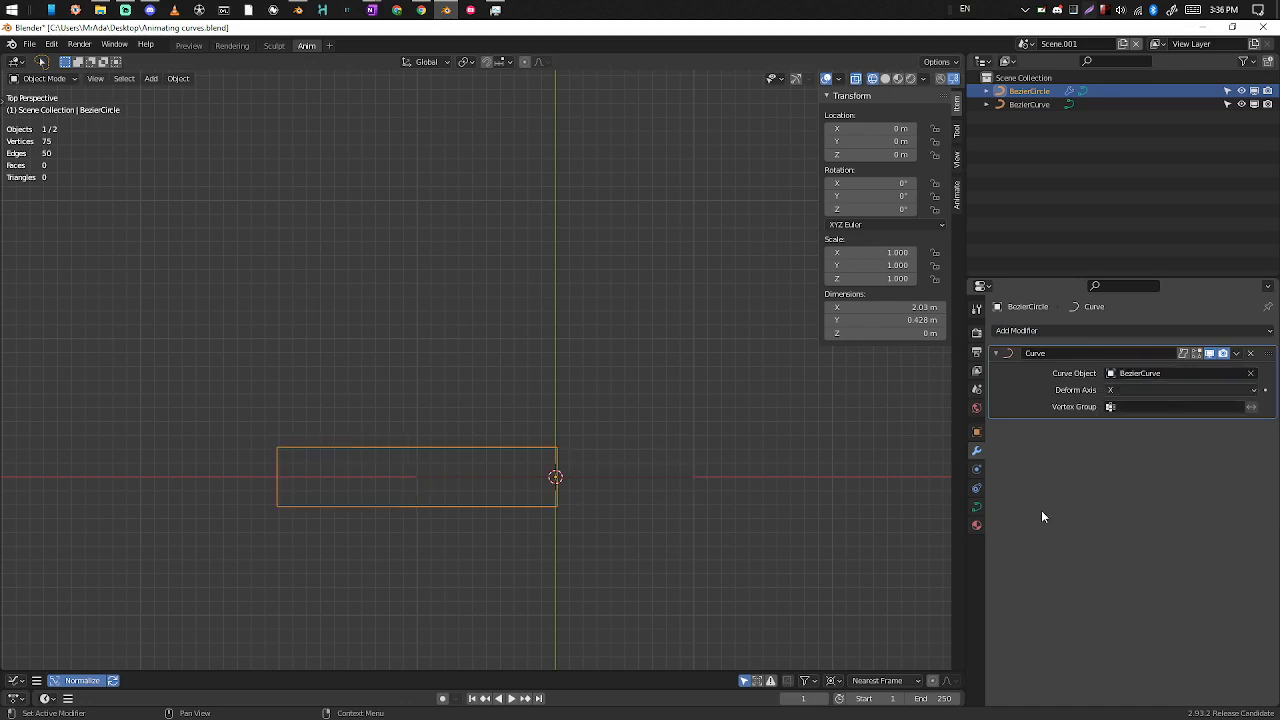
left_click(647, 477)
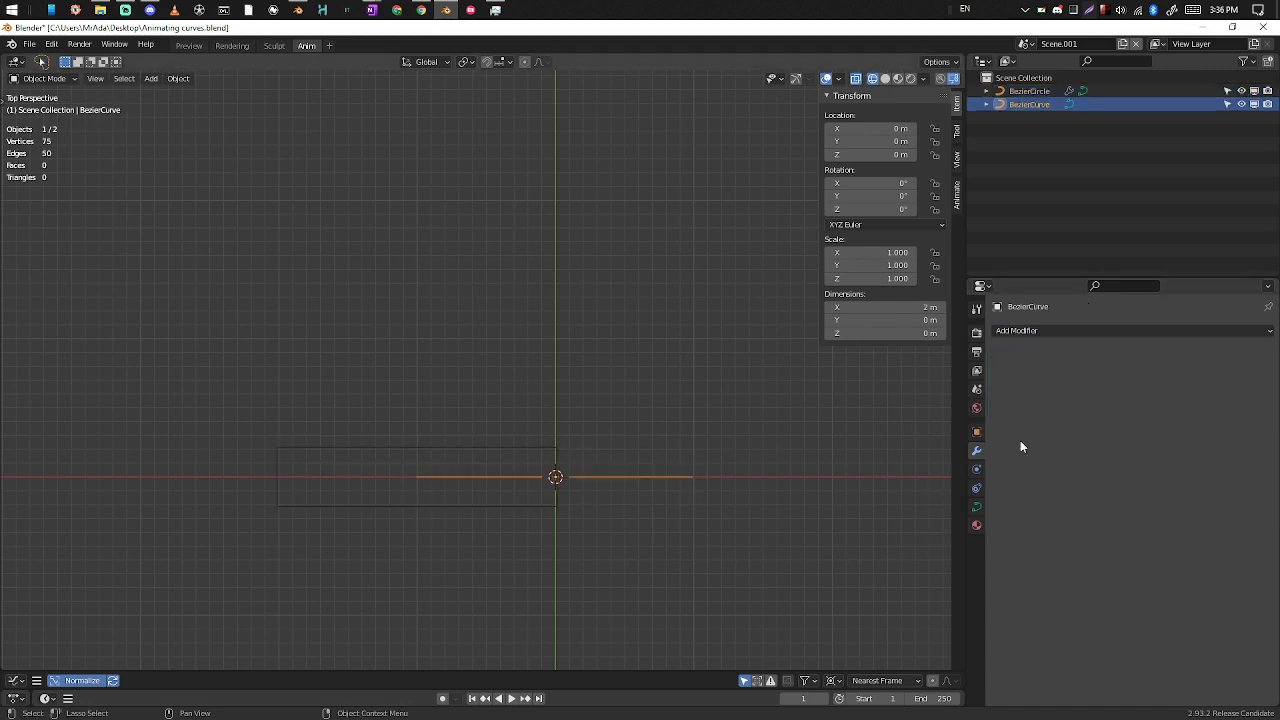
left_click(976, 507)
left_click(1107, 508)
left_click(1109, 520)
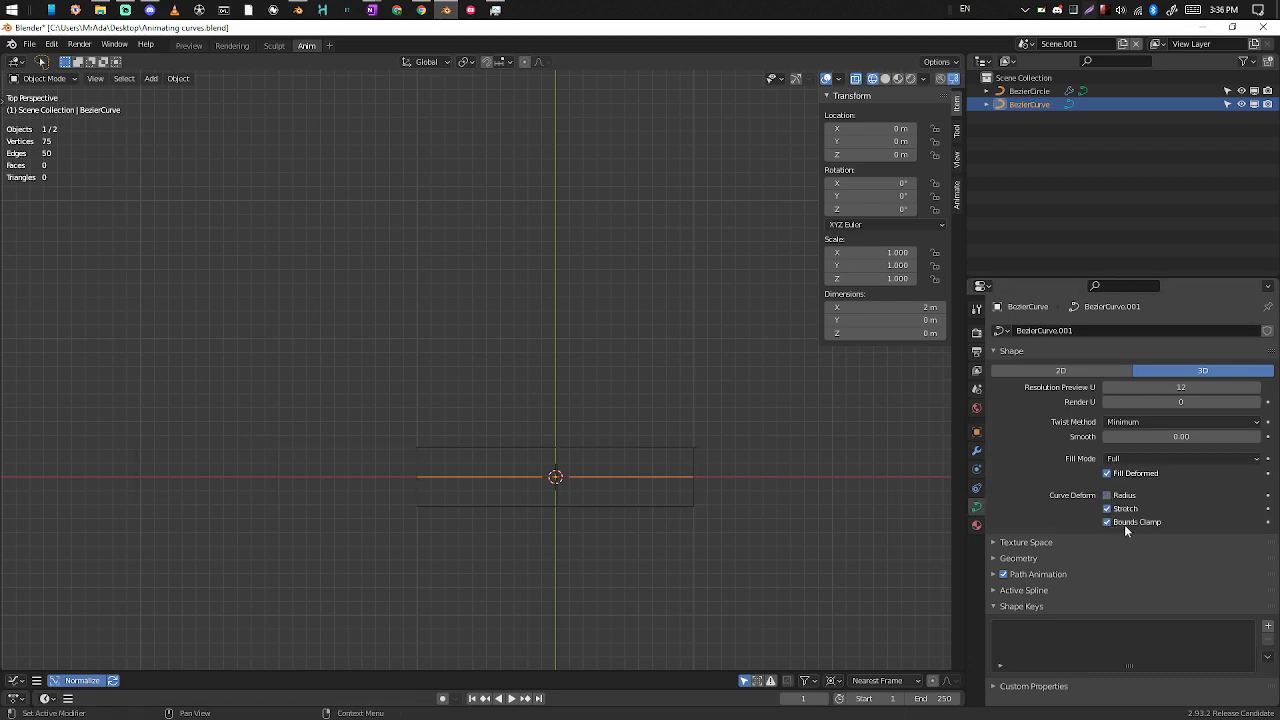
Step: Enter Edit Mode on BezierCurve, select all its control points and set their handle type to Free
key("ctrl+Tab")
left_click(735, 480)
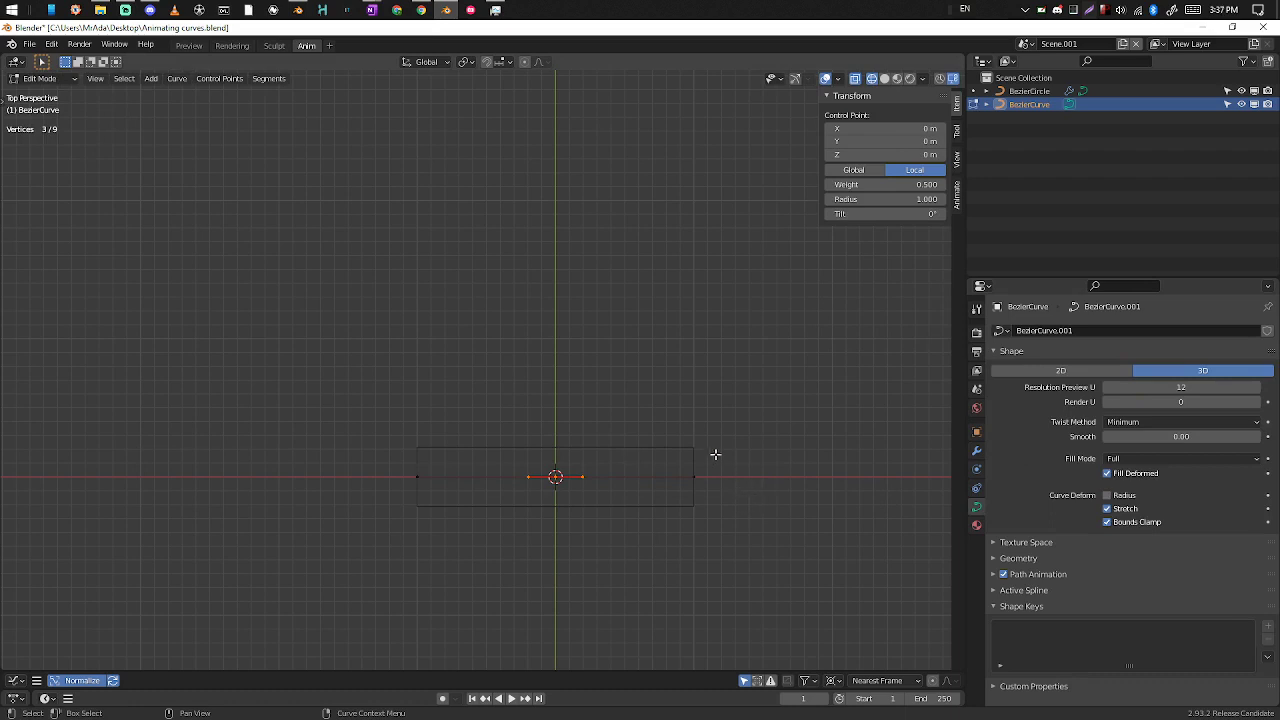
key("ctrl+Tab")
left_click(522, 492)
key("ctrl+Tab")
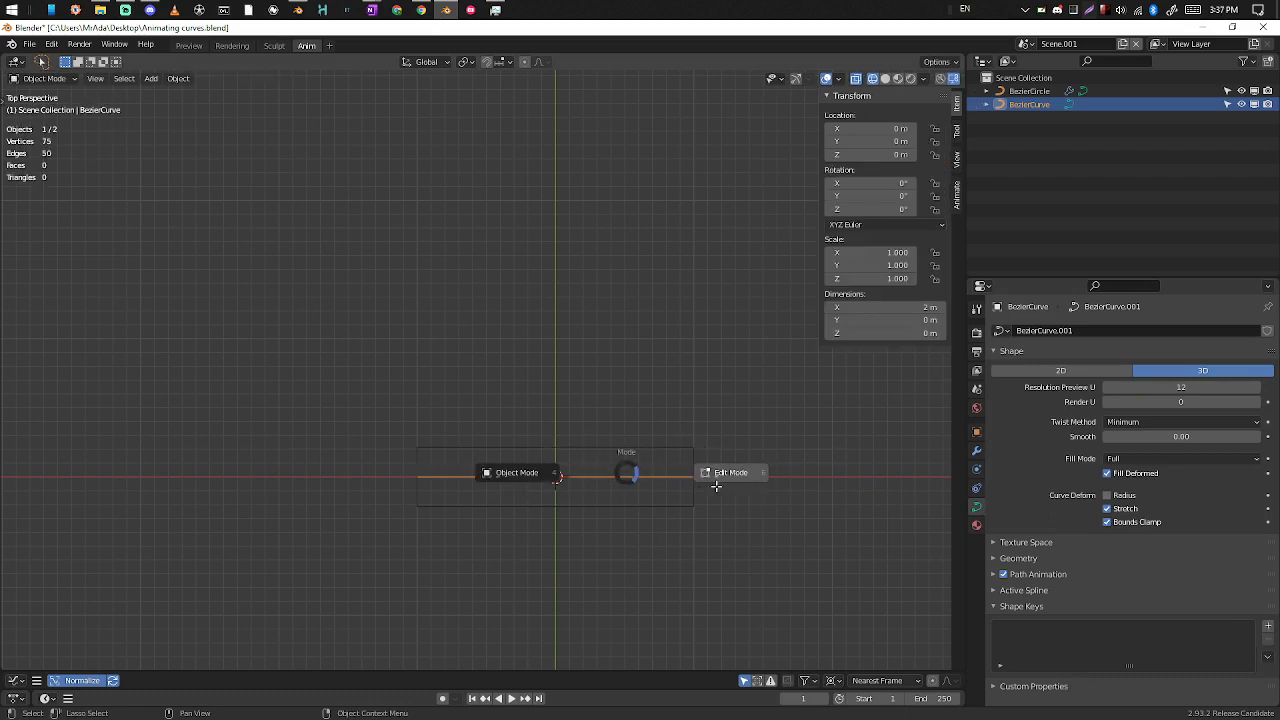
left_click(728, 471)
left_click_drag(806, 476, 440, 448)
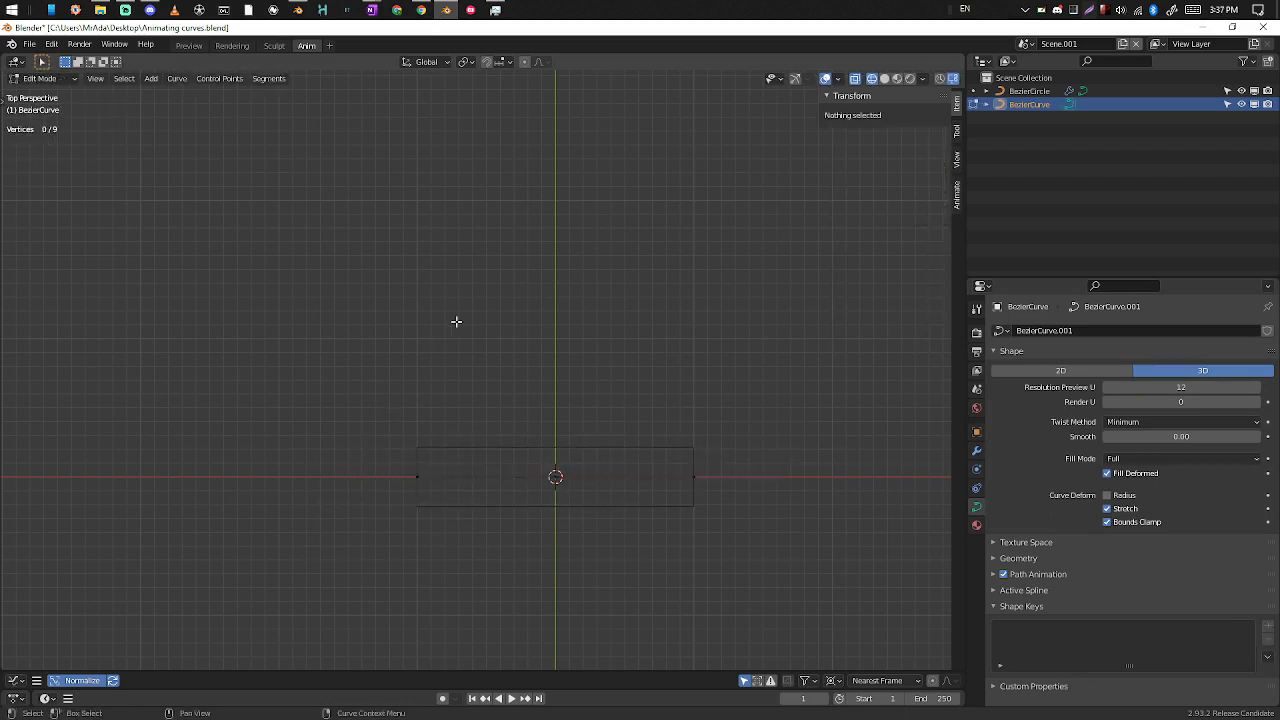
left_click_drag(826, 309, 325, 573)
right_click(615, 467)
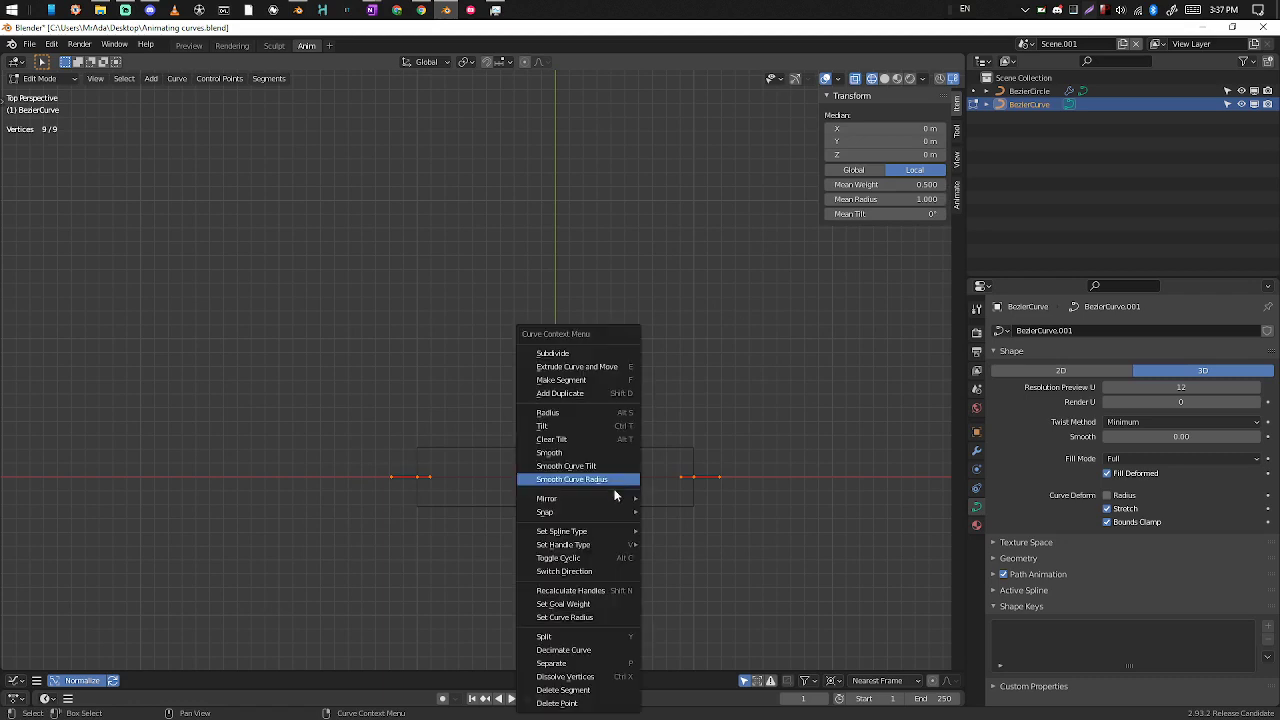
key("v")
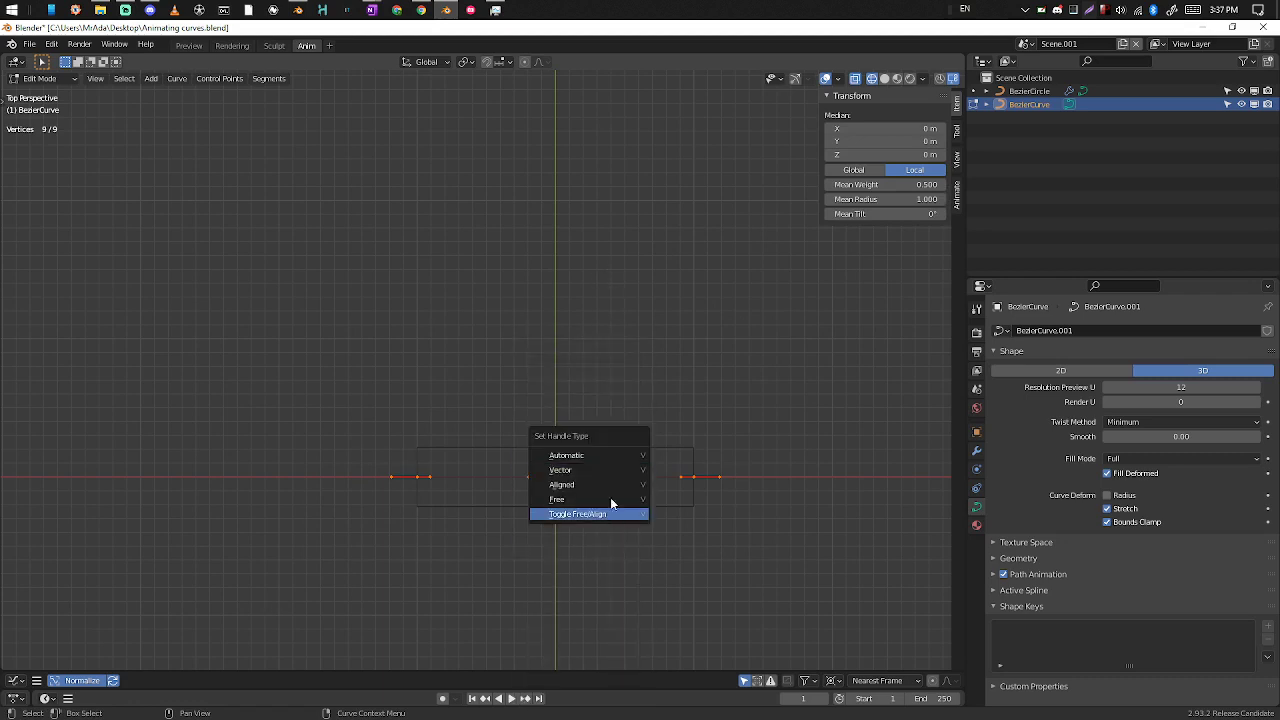
left_click(607, 500)
left_click(595, 611)
Step: Try moving the curve's left end point up near the Y axis and rotating it, and undo both changes
left_click_drag(477, 406, 424, 514)
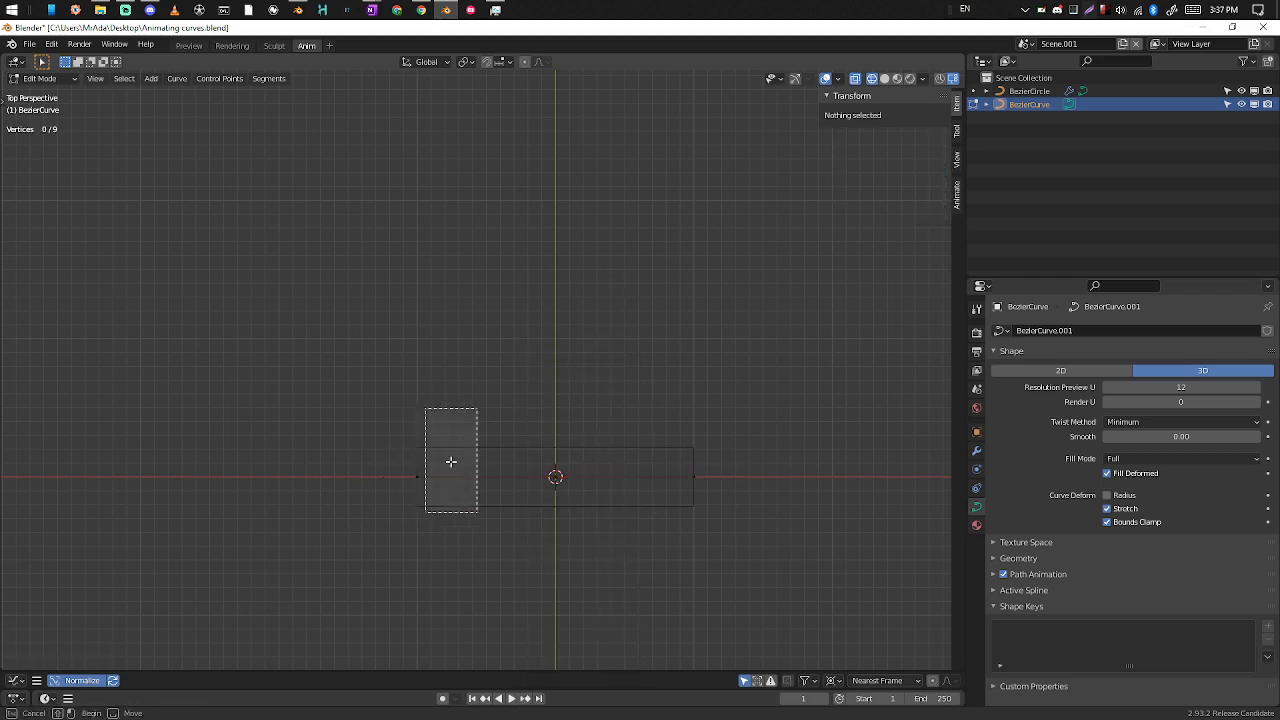
left_click_drag(439, 360, 401, 485)
key("g")
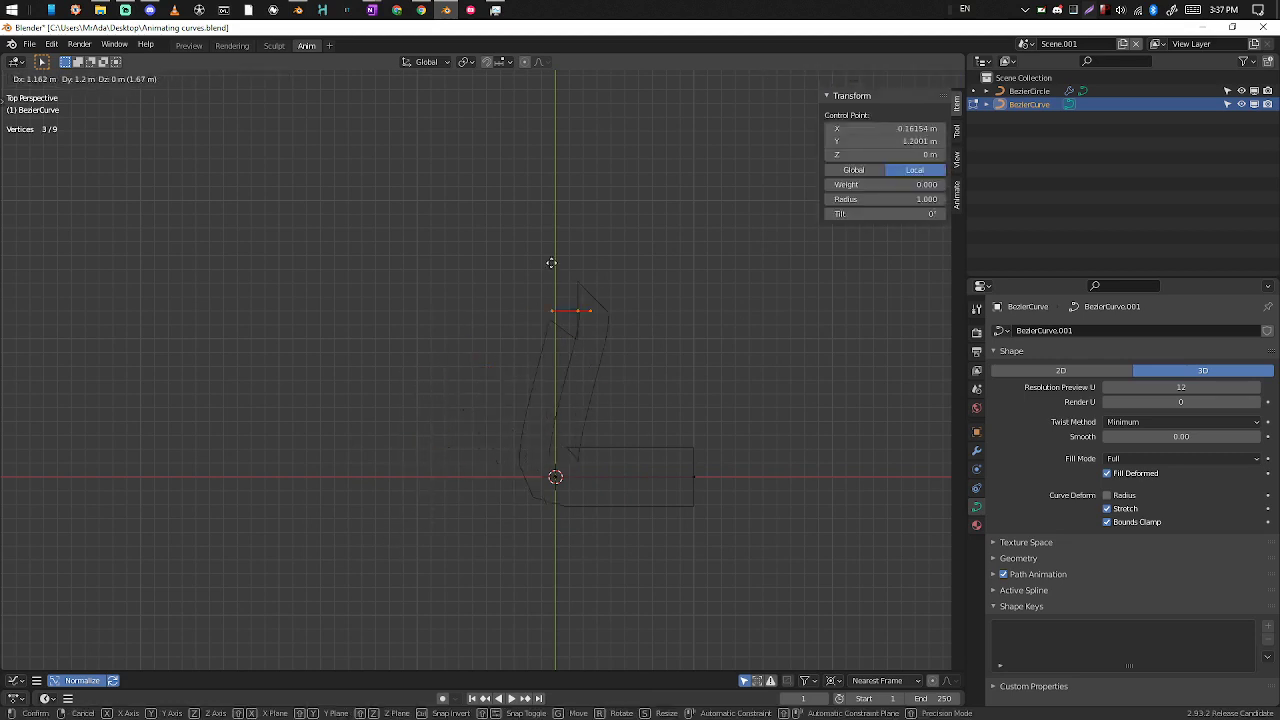
key("Escape")
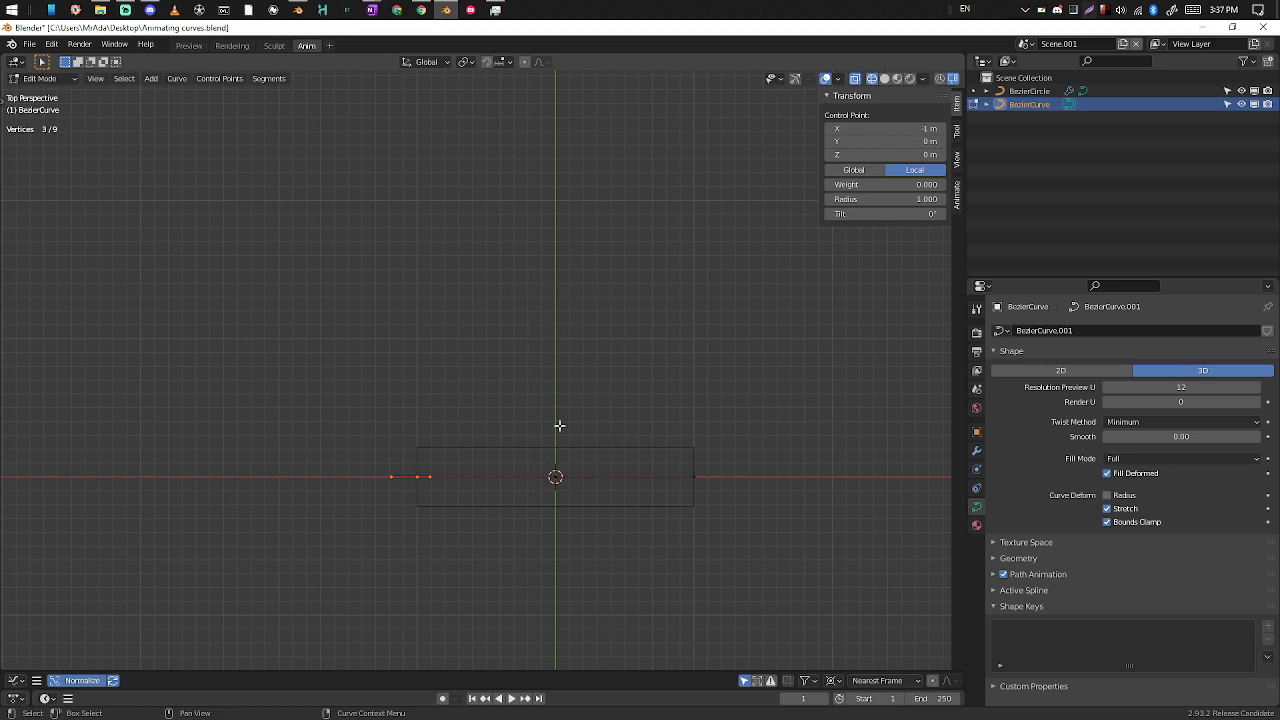
key("g")
left_click(589, 305)
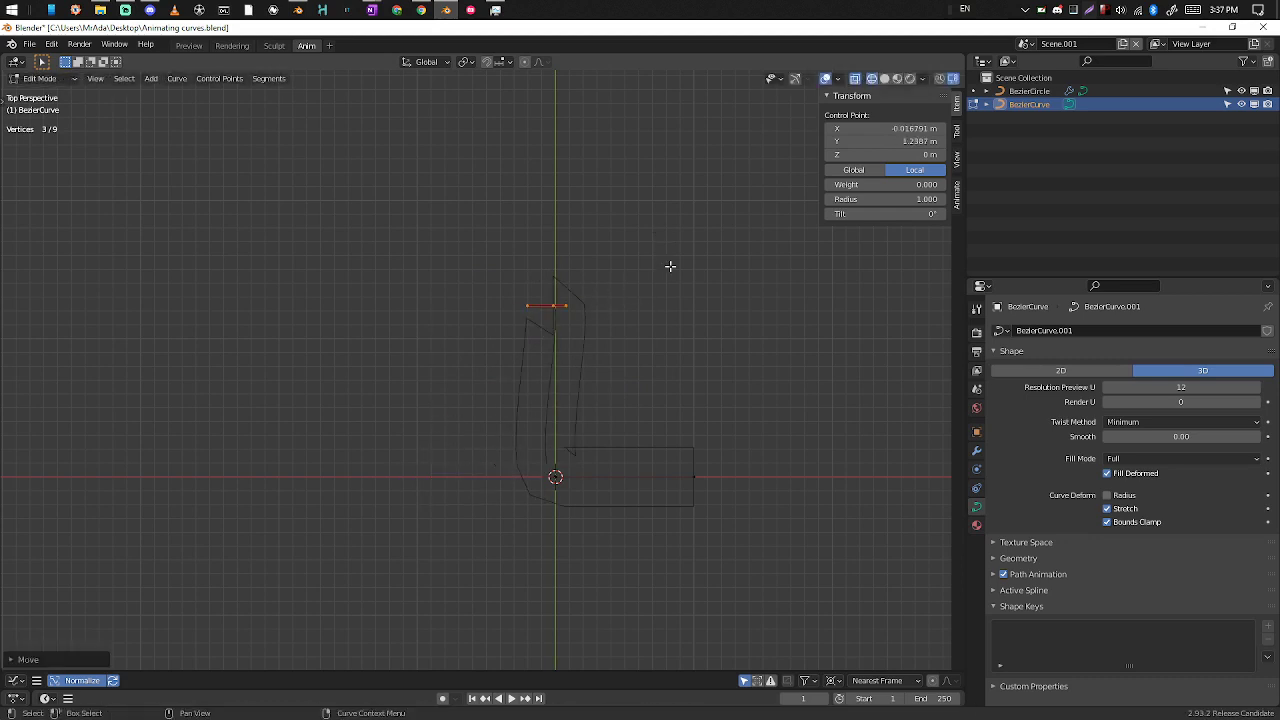
key("r")
left_click(613, 378)
key("g")
key("Escape")
key("ctrl+z")
key("ctrl+z")
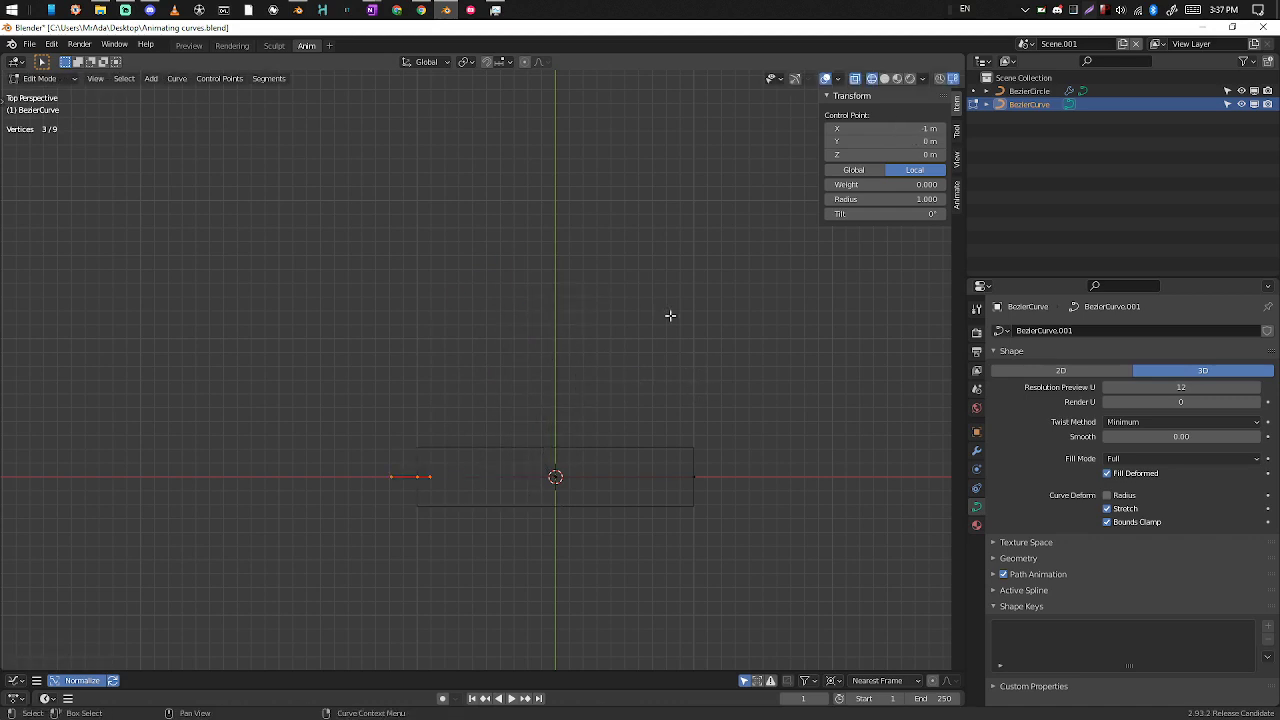
Step: Switch to editing the rectangle, split its right half off at the two midpoints and close that half with a segment between them
key("ctrl+Tab")
left_click(472, 398)
left_click(648, 446)
key("Tab")
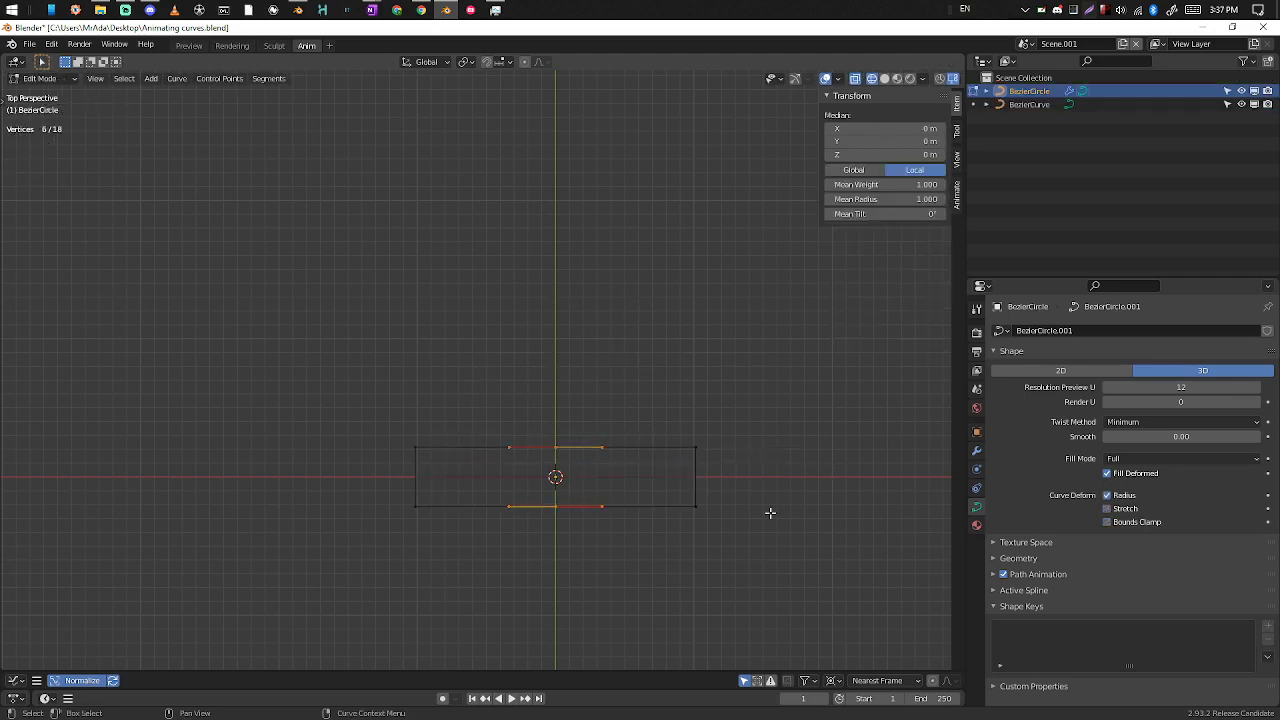
left_click_drag(765, 410, 540, 588)
left_click(646, 542)
left_click_drag(740, 398, 480, 604)
key("g")
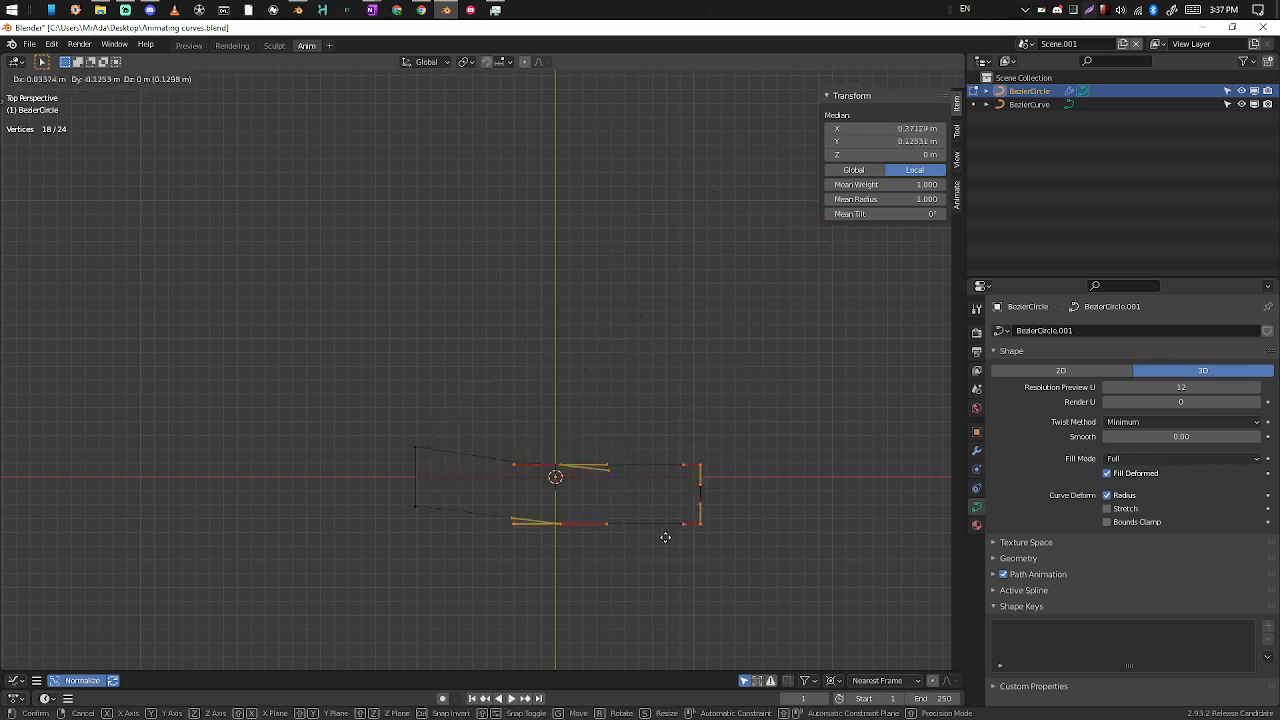
right_click(632, 483)
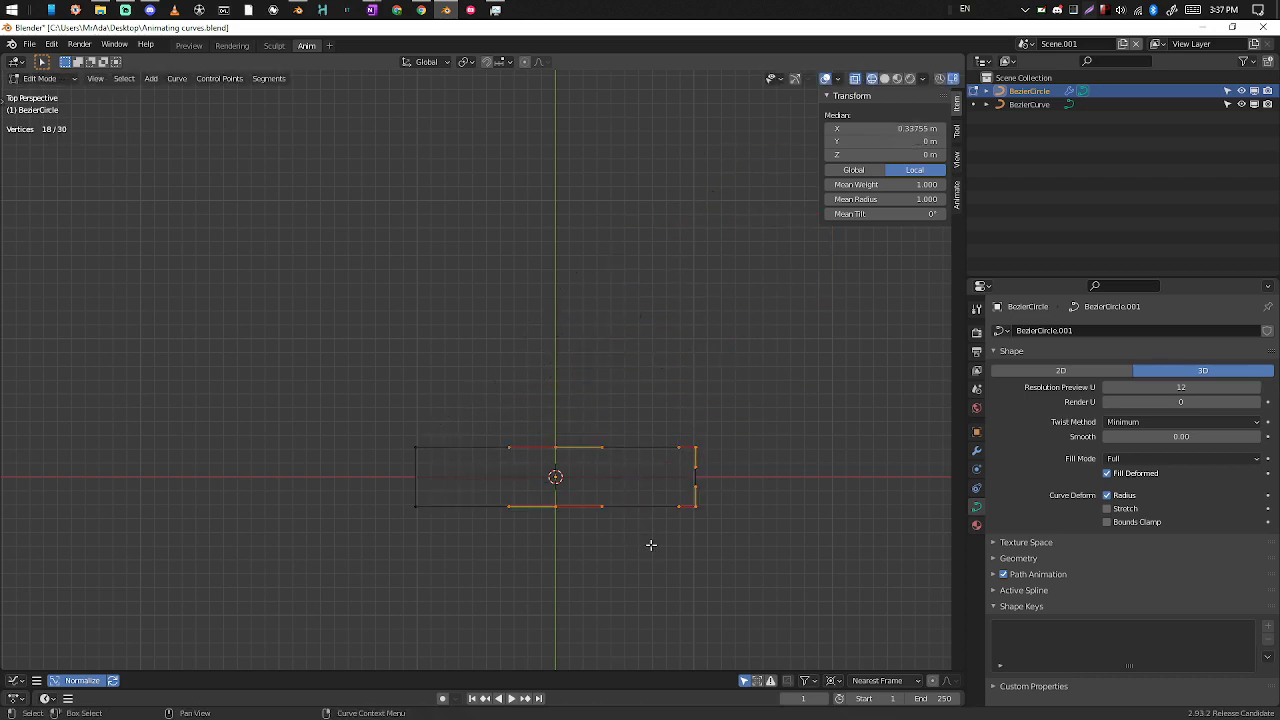
key("g")
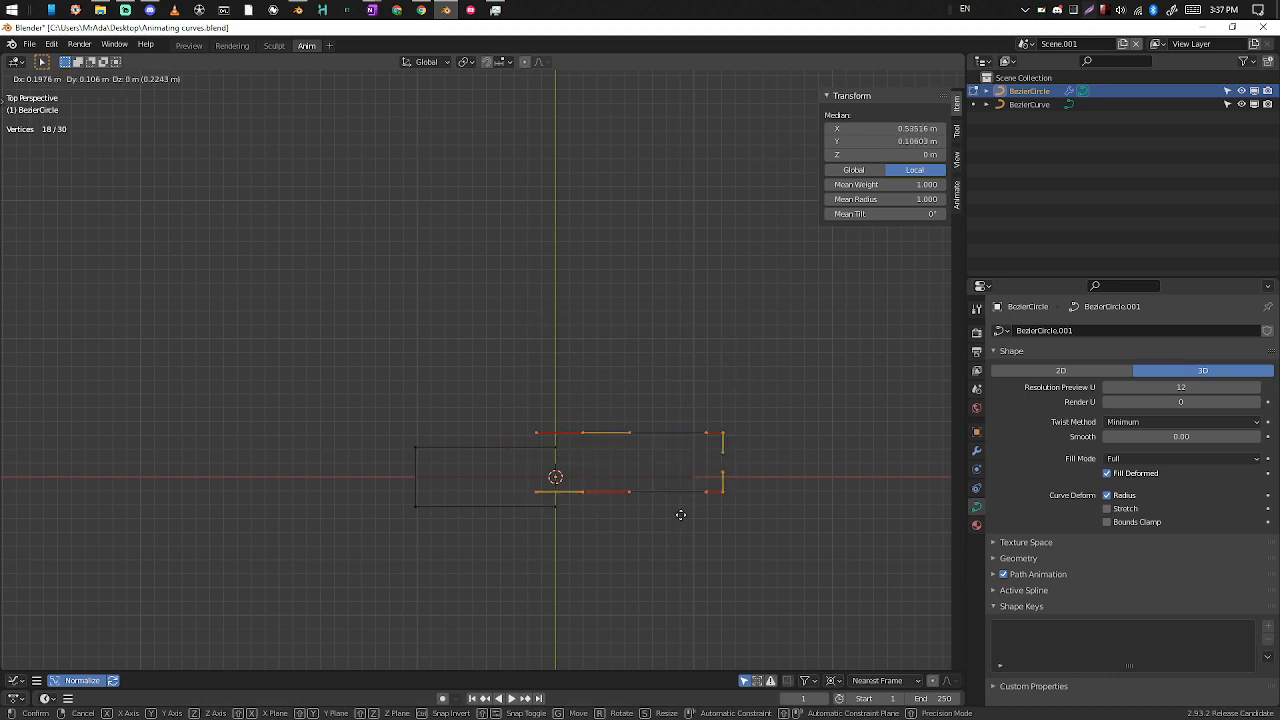
right_click(652, 479)
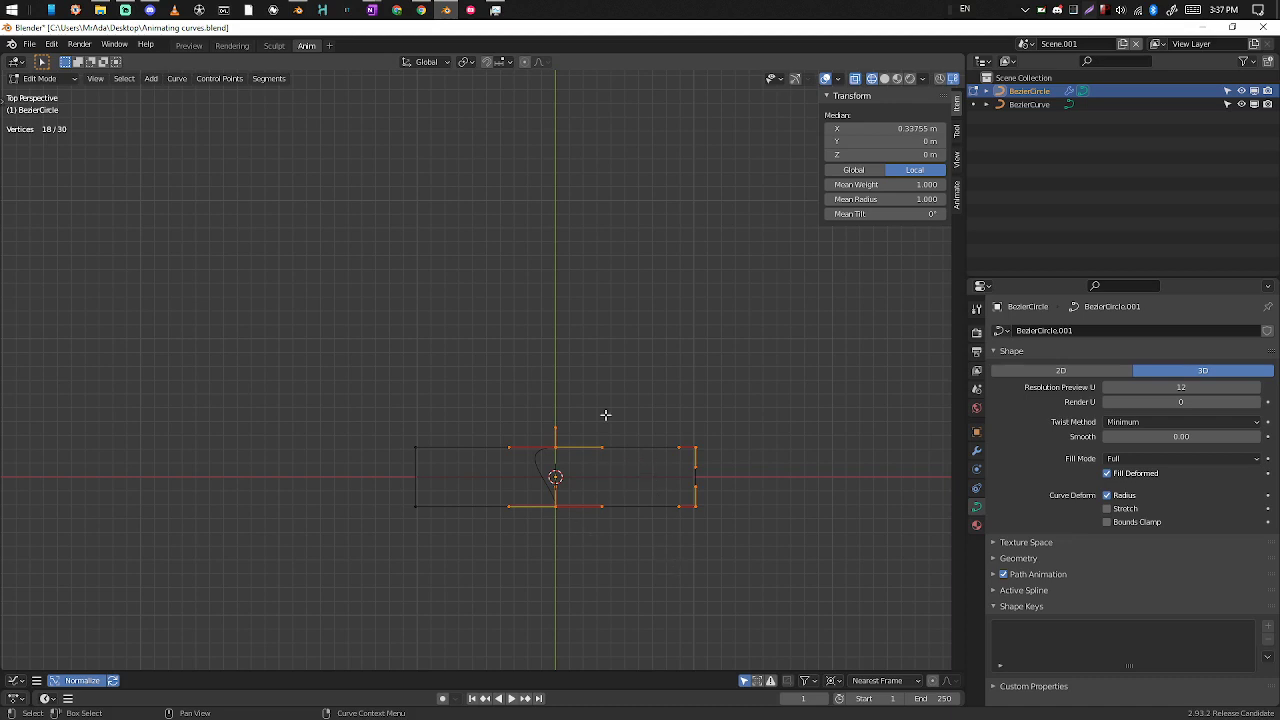
Step: Select the midpoints of the rectangle's two long edges and set their handle type to Free
left_click_drag(617, 374, 457, 597)
right_click(552, 510)
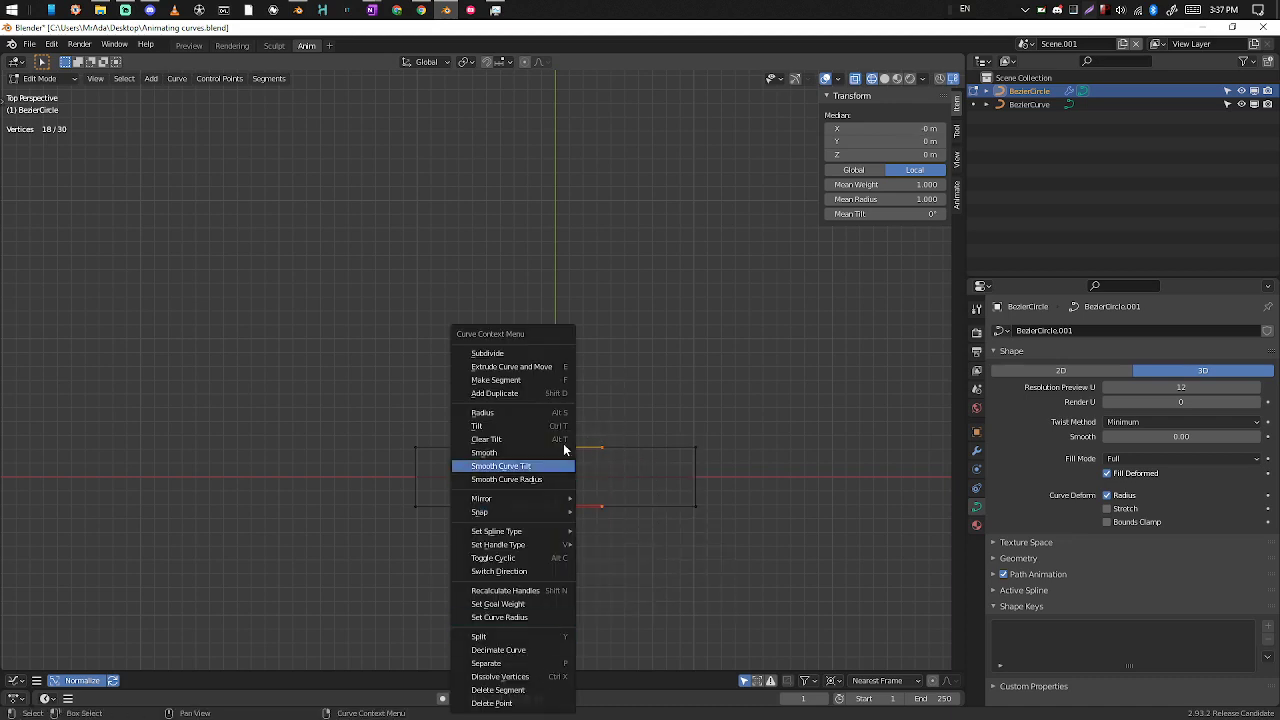
key("v")
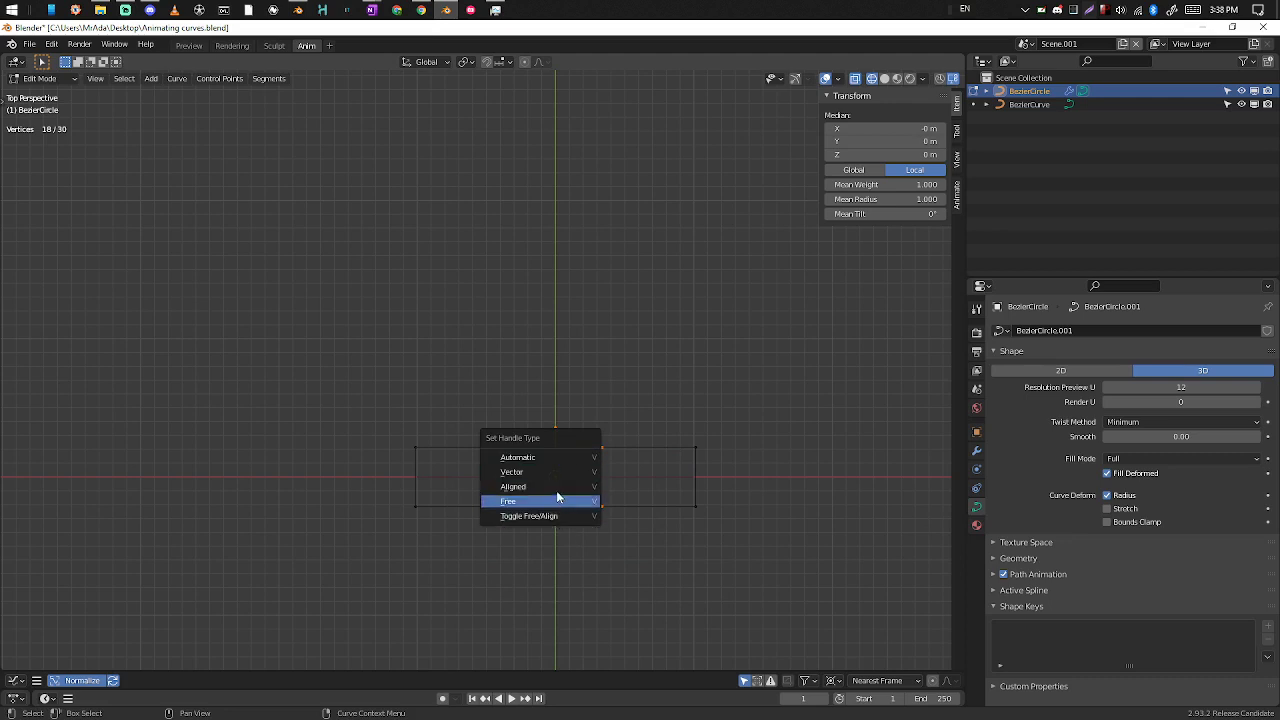
left_click(563, 501)
left_click(582, 555)
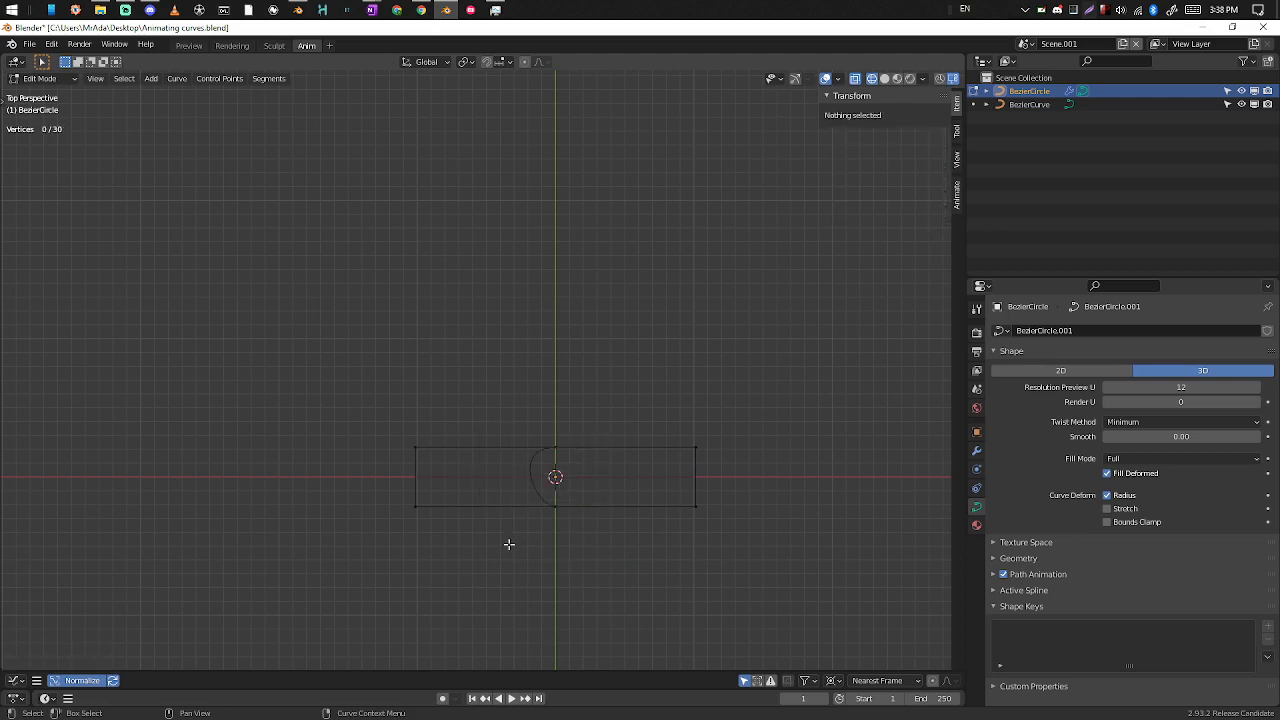
Step: Select the rectangle's left half, extending from its outer corners, and close it with a segment between its midpoints
left_click_drag(453, 394, 380, 565)
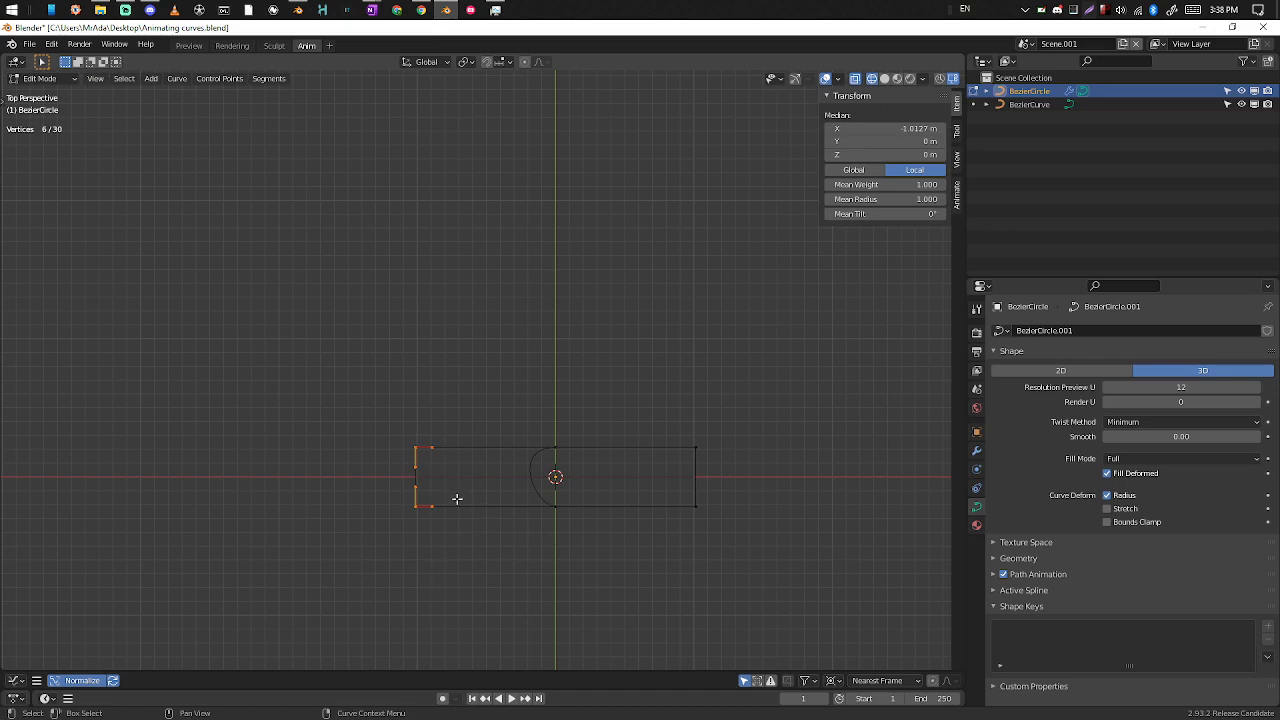
key("ctrl+KP_Add")
middle_click_drag(620, 548, 702, 453, "ctrl")
middle_click_drag(670, 497, 753, 509, "shift")
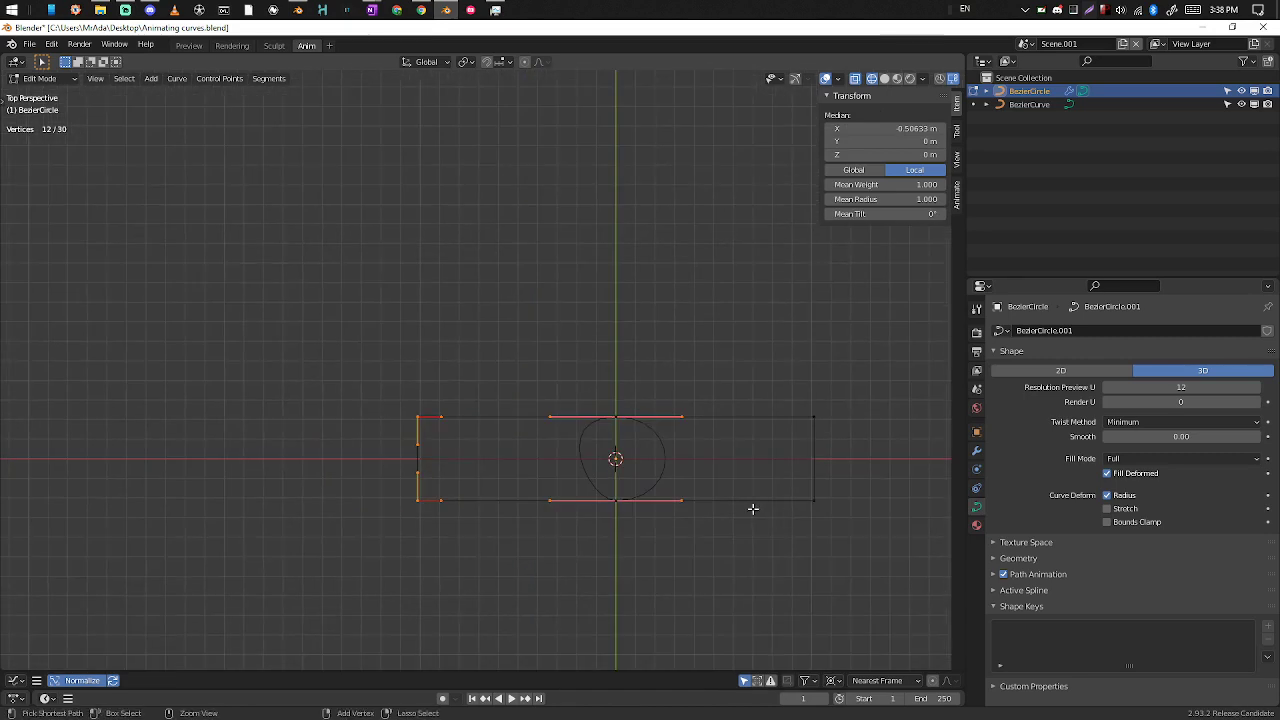
Step: Try to move the left handle of the lower midpoint
left_click(549, 502)
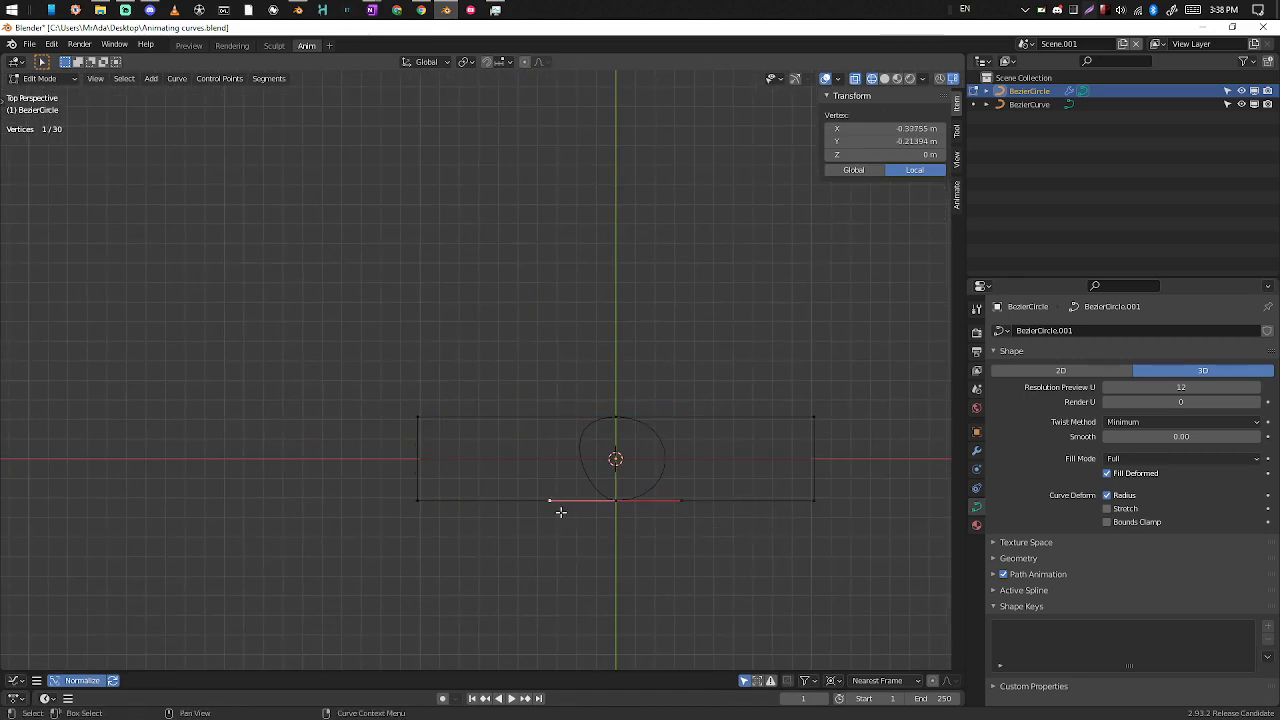
middle_click_drag(729, 491, 711, 497, "shift")
key("g")
key("Escape")
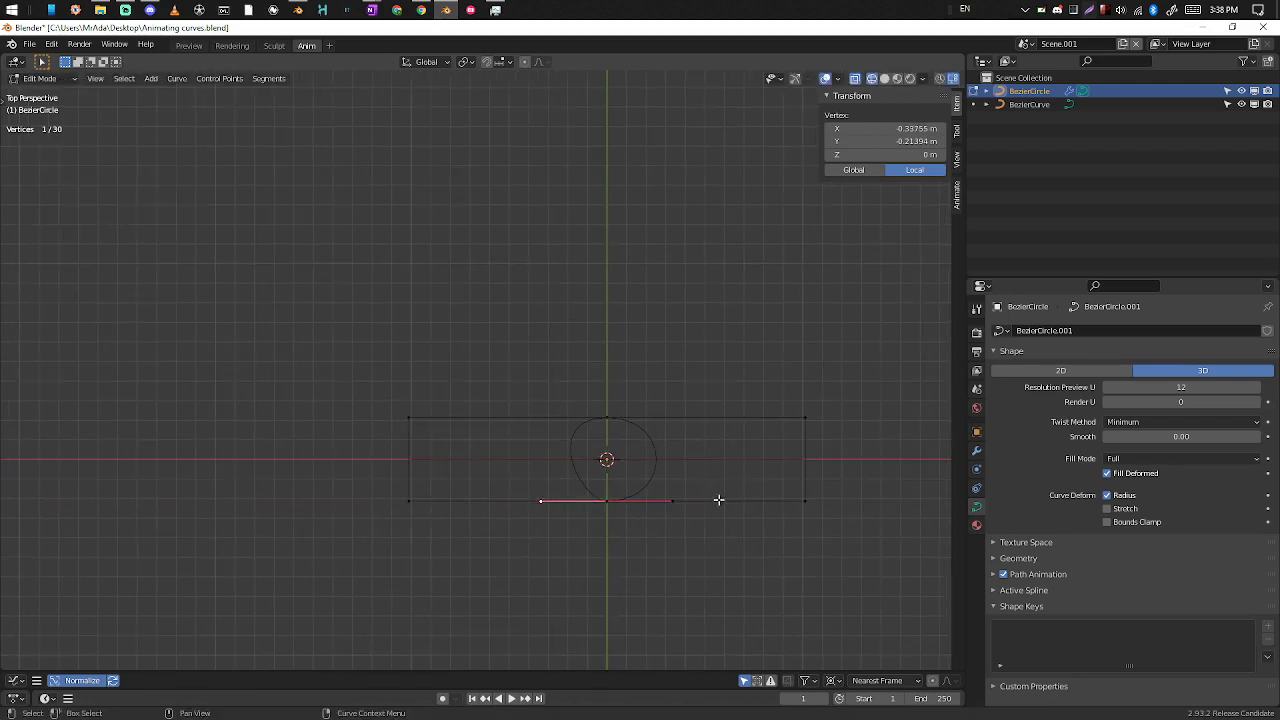
scroll(705, 523, "down", 1)
key("Tab")
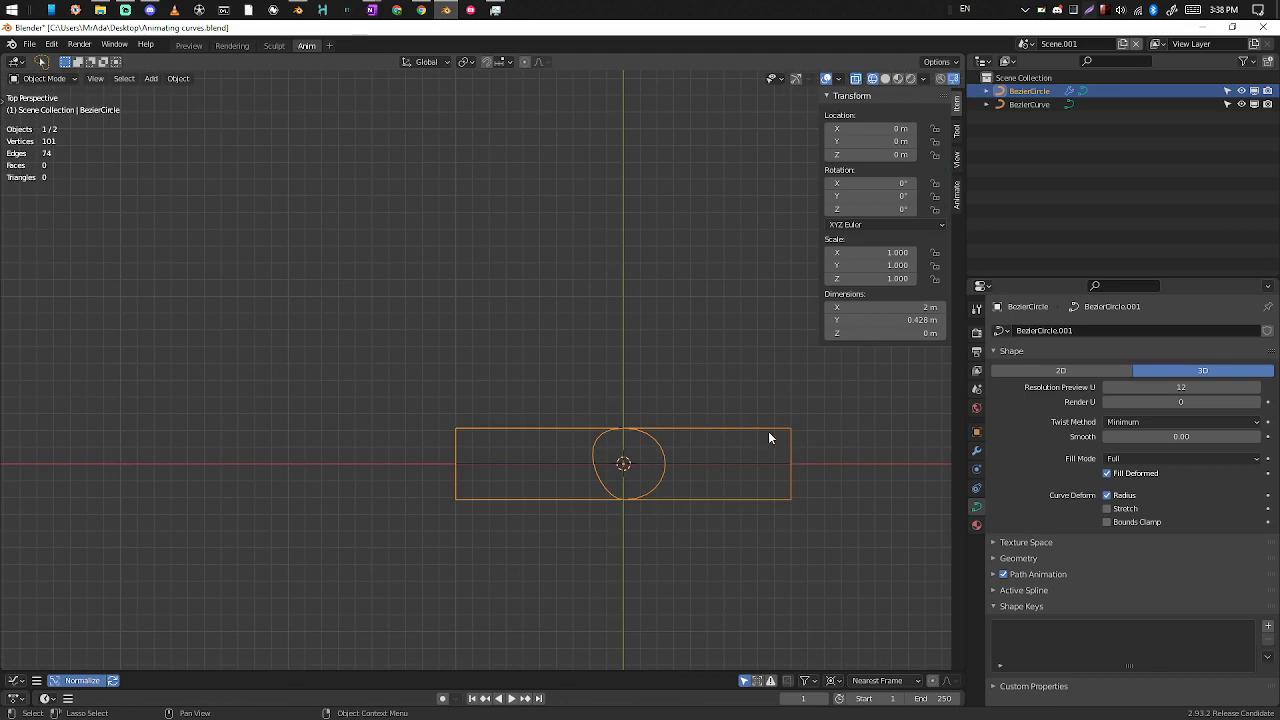
key("Tab")
left_click(827, 445)
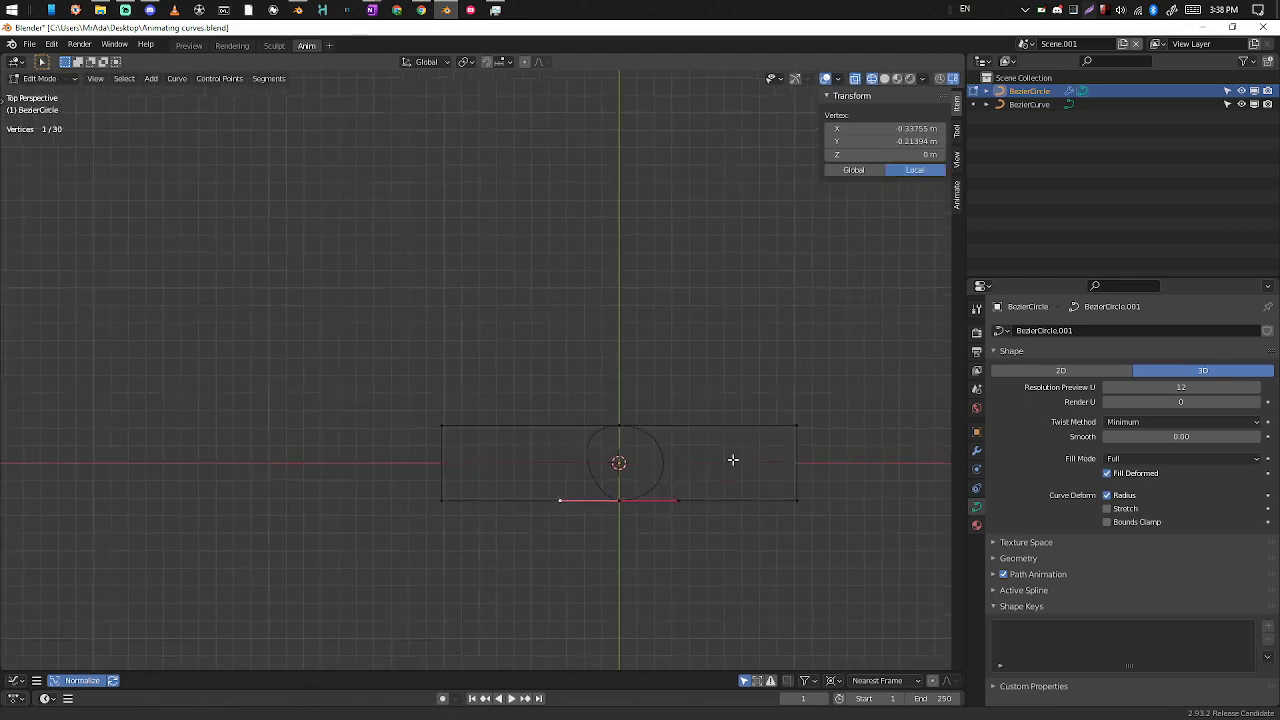
scroll(733, 460, "up", 1)
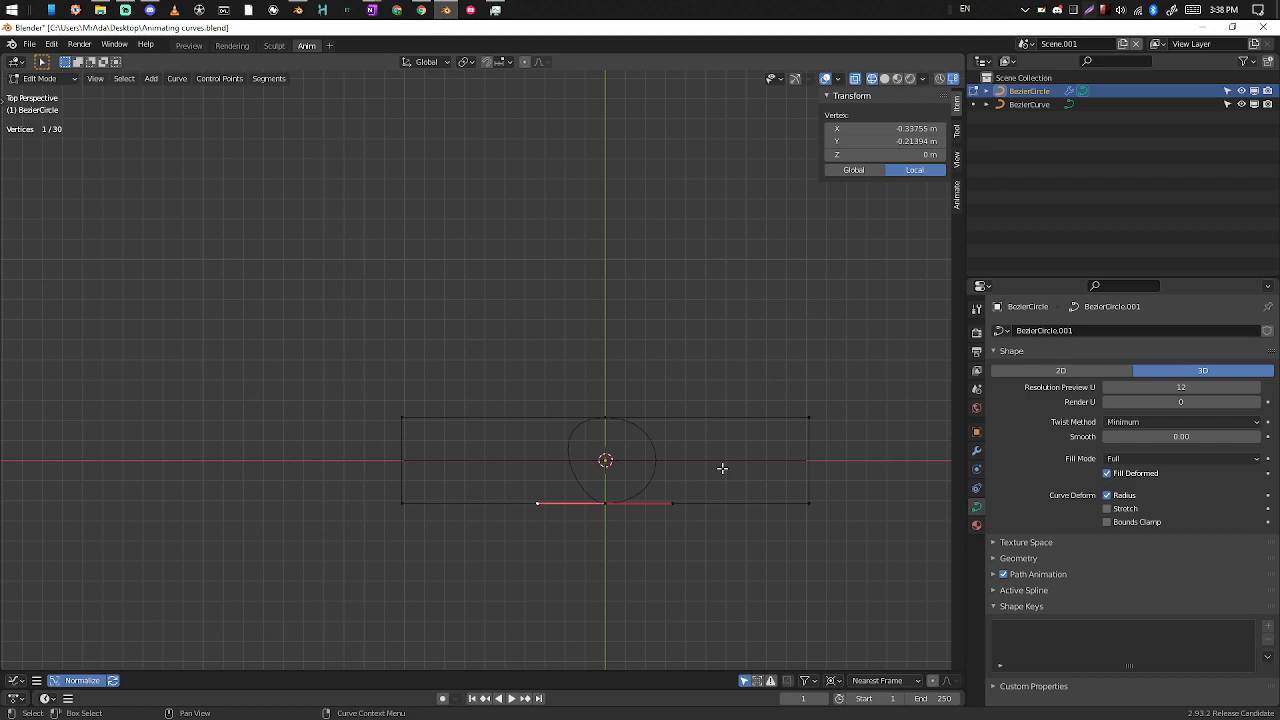
key("ctrl+Tab")
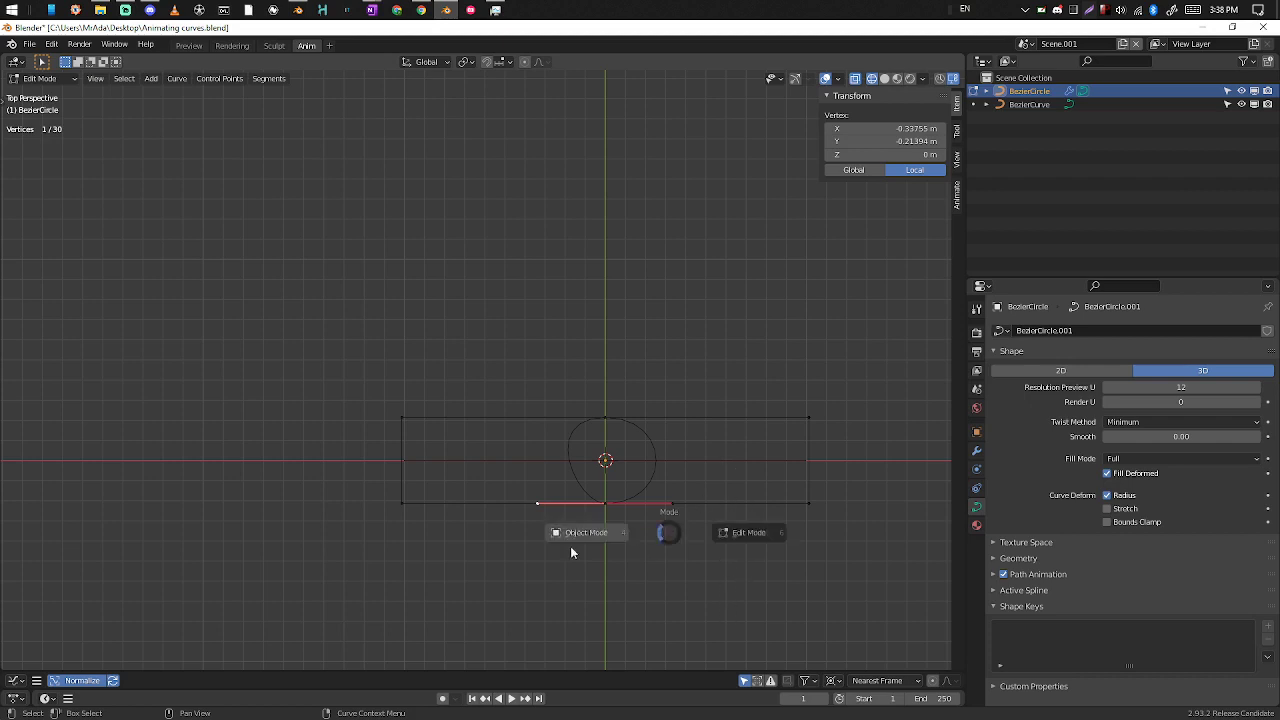
left_click(570, 546)
left_click(701, 520)
left_click(706, 506)
key("ctrl+Tab")
left_click(776, 512)
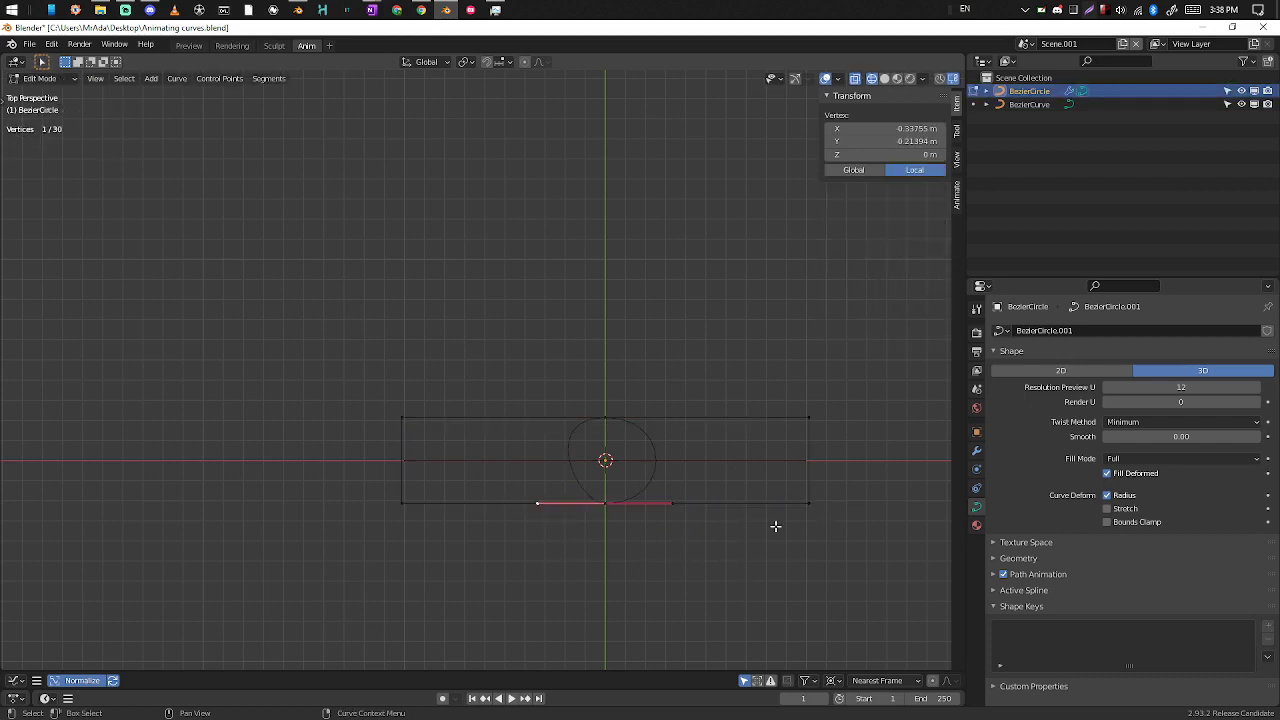
key("ctrl+Tab")
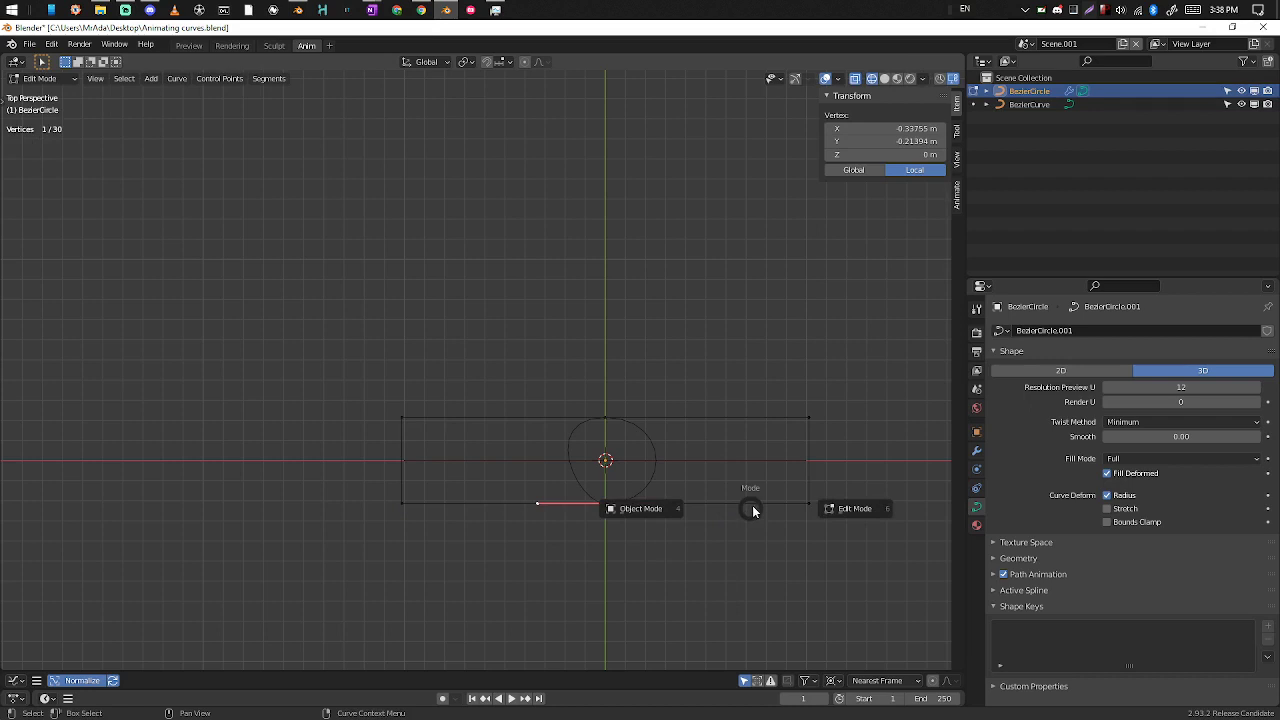
left_click(806, 500)
Step: Select all linked points of the rectangle's right half, separate them into their own object and return to Object Mode
left_click(808, 504)
key("l")
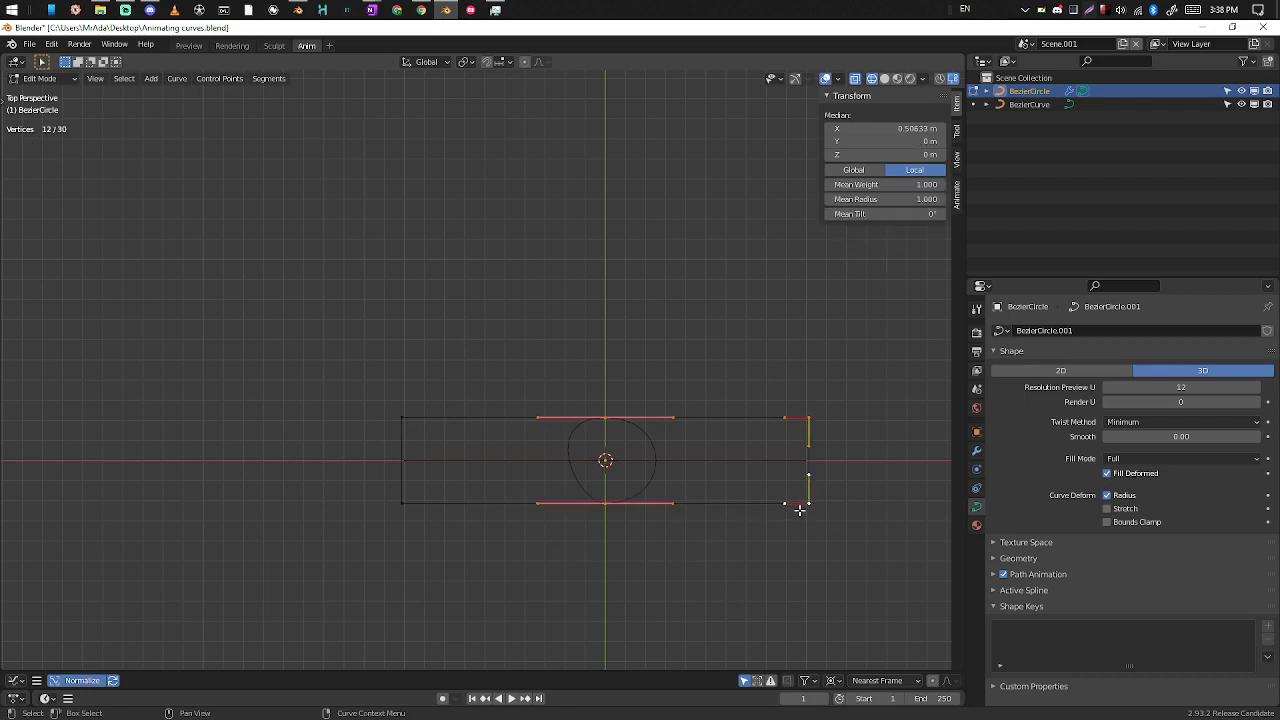
key("p")
left_click(793, 515)
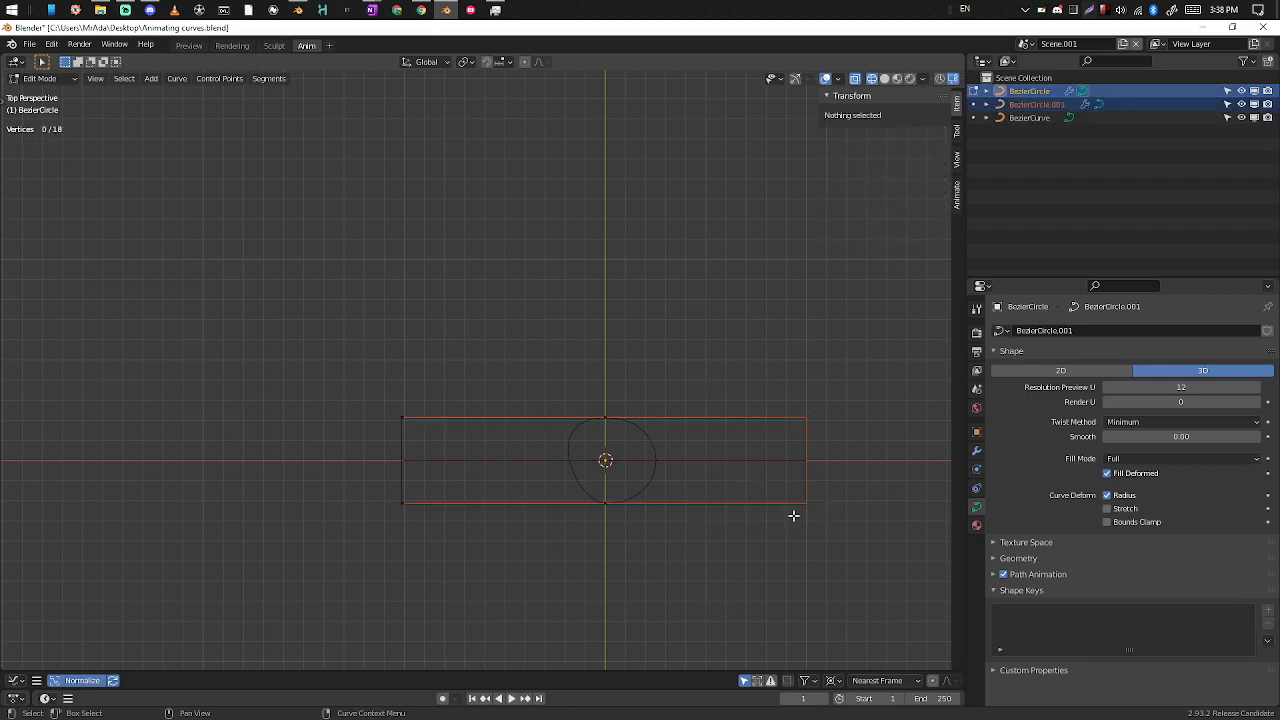
key("Tab")
left_click(737, 522)
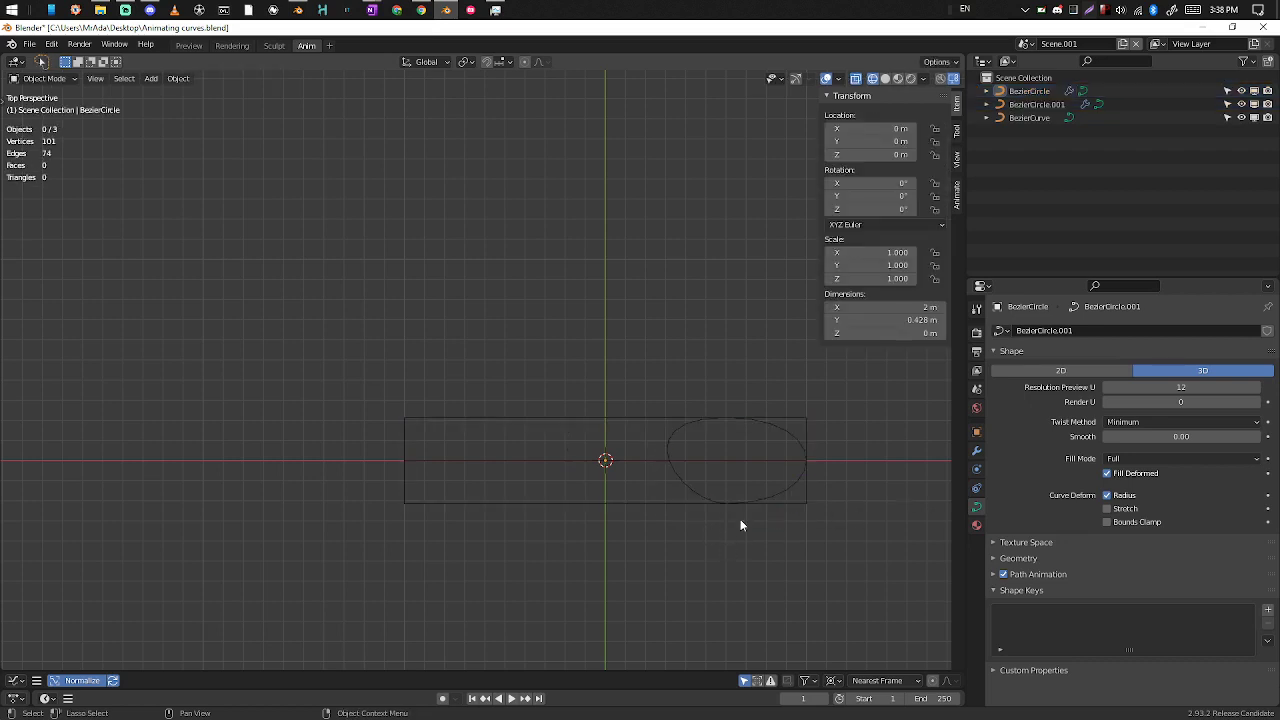
left_click(762, 513)
left_click(670, 496)
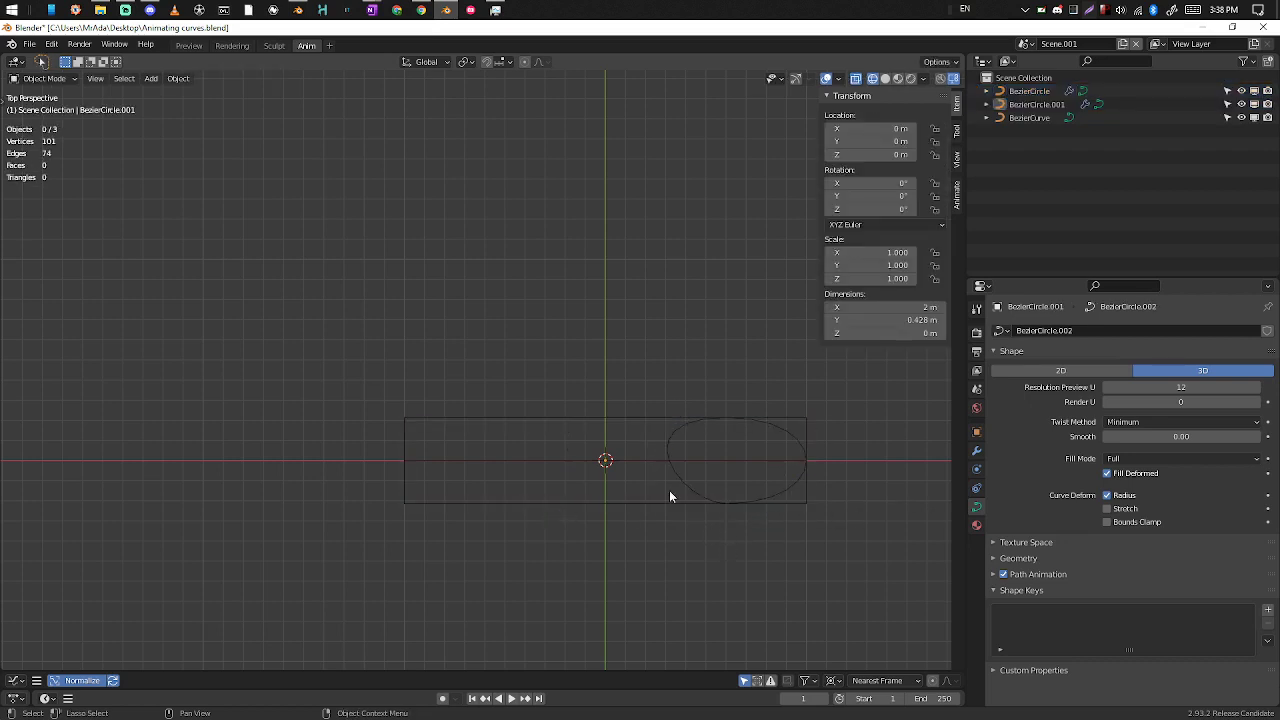
Step: Toggle Stretch and Bounds Clamp on BezierCurve to compare their effect, leaving Stretch off and Bounds Clamp on
left_click(685, 427)
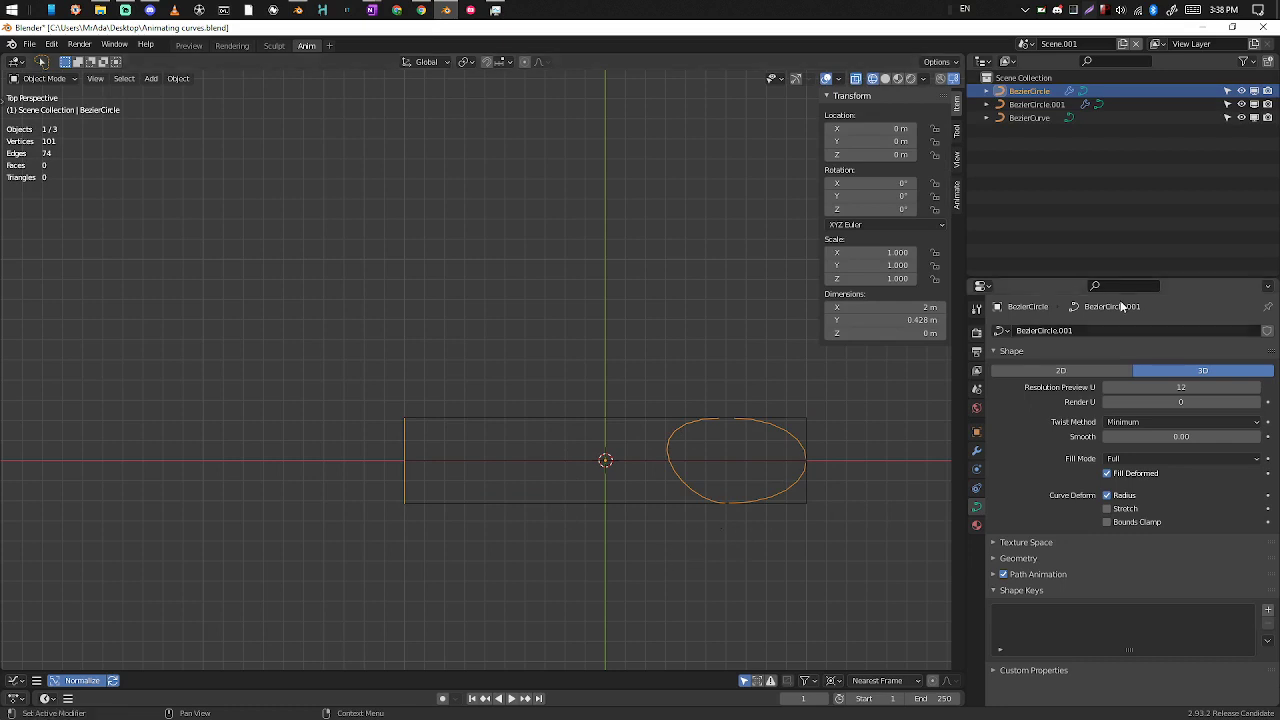
left_click(624, 516)
left_click(640, 461)
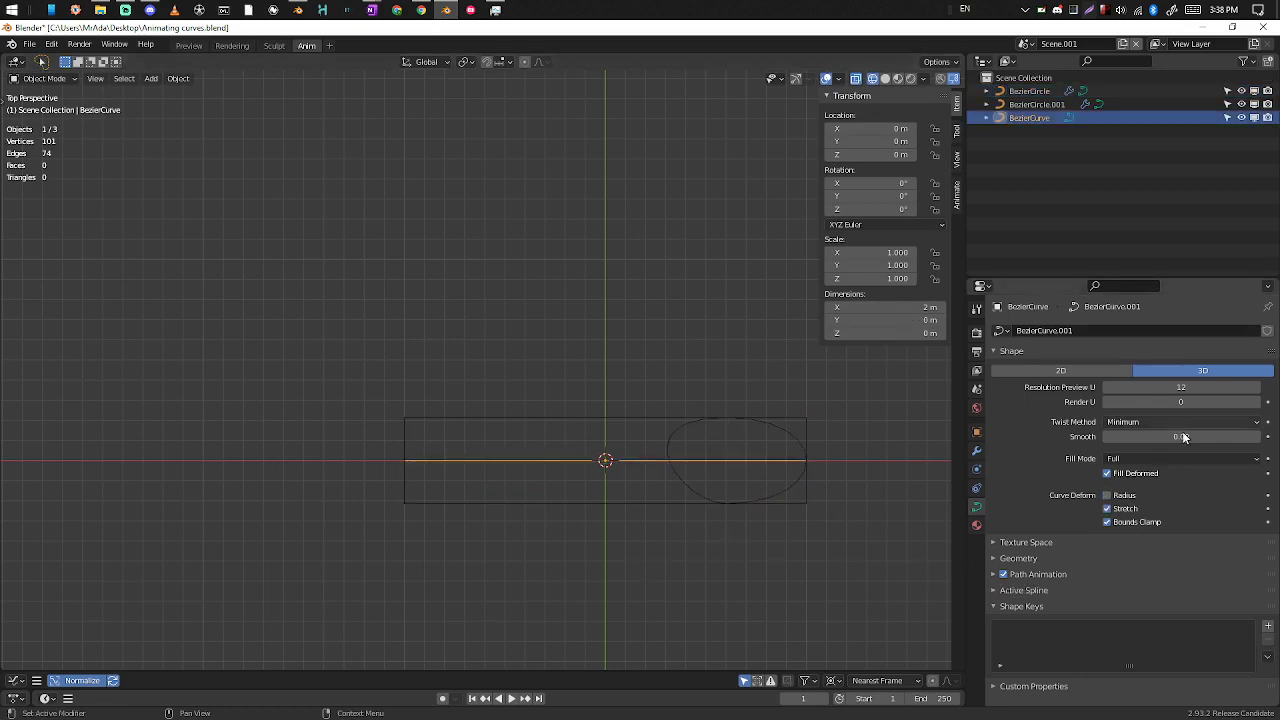
left_click(1107, 522)
left_click(1107, 522)
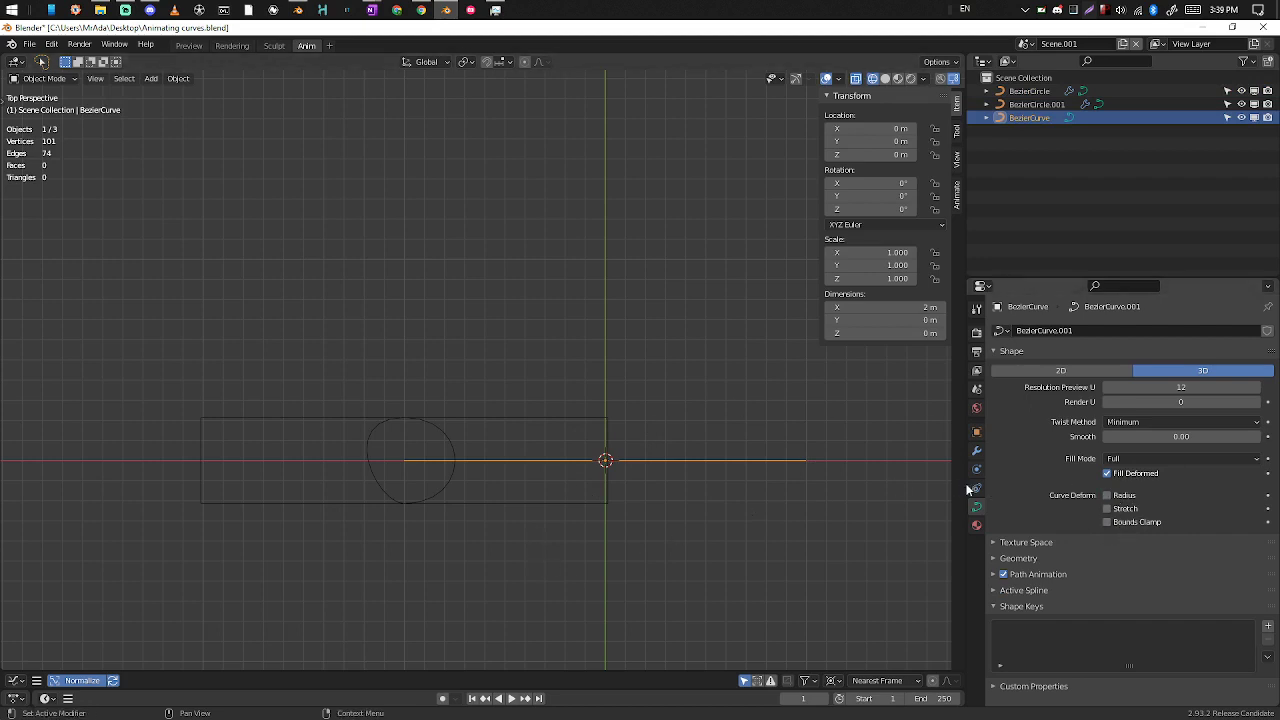
left_click(1107, 508)
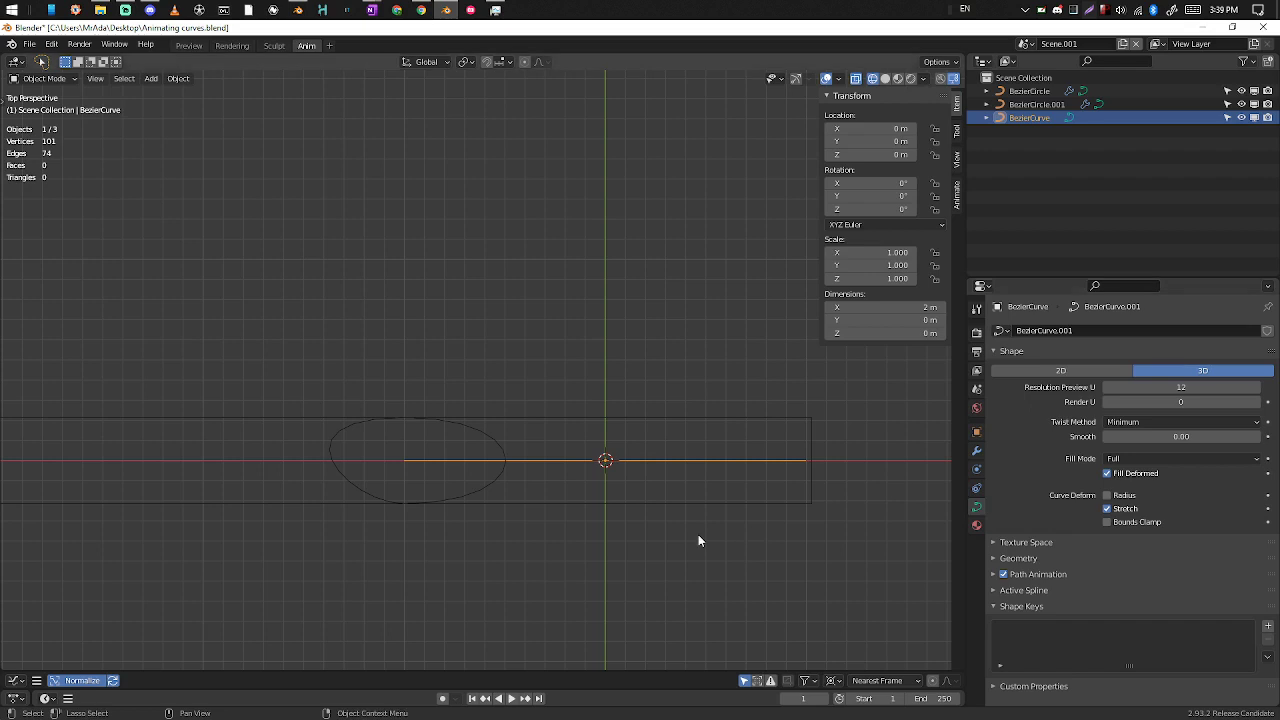
left_click(1107, 521)
left_click(1107, 508)
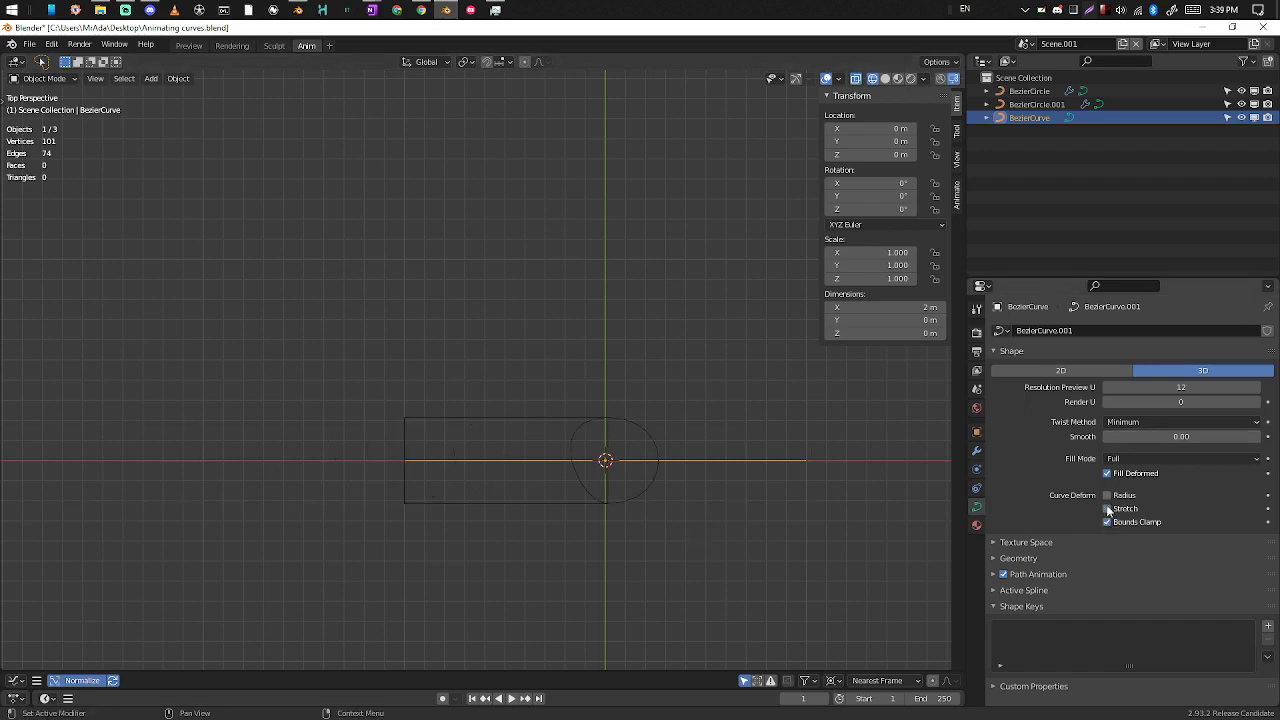
Step: Turn off the curve deform Radius option for BezierCircle.001 and toggle its Bounds Clamp option to check the effect
left_click(582, 486)
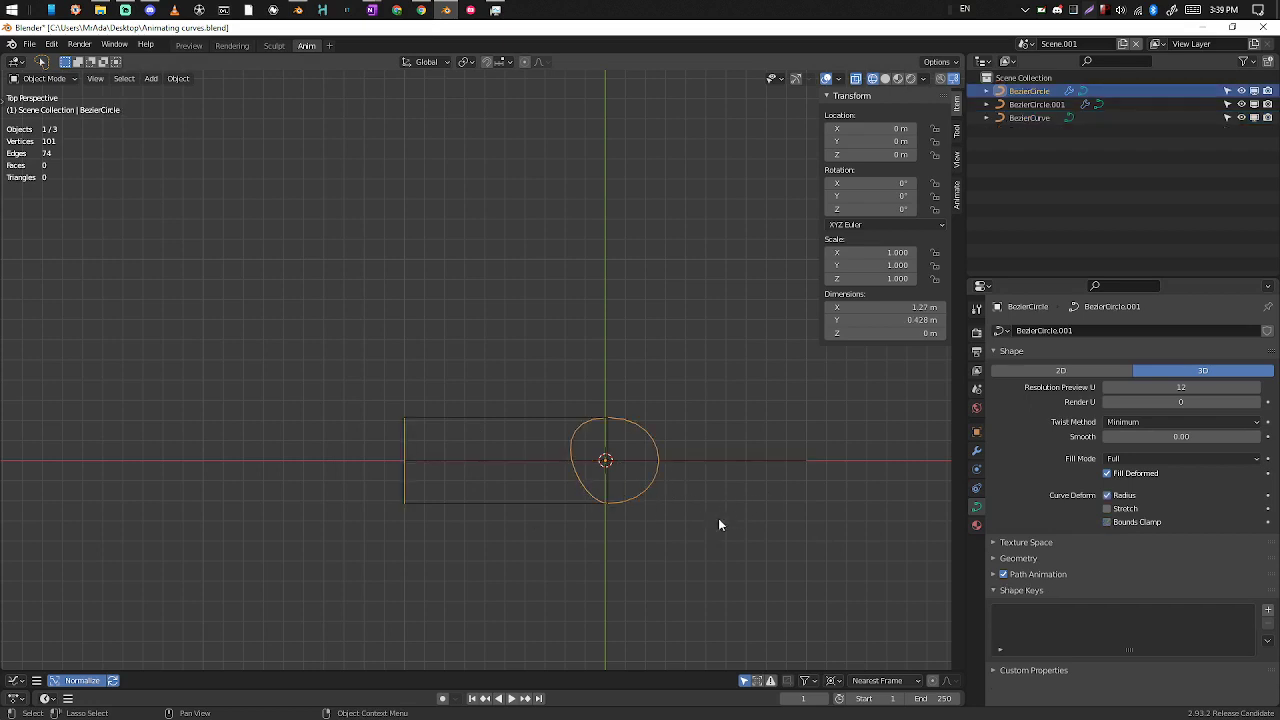
left_click(549, 505)
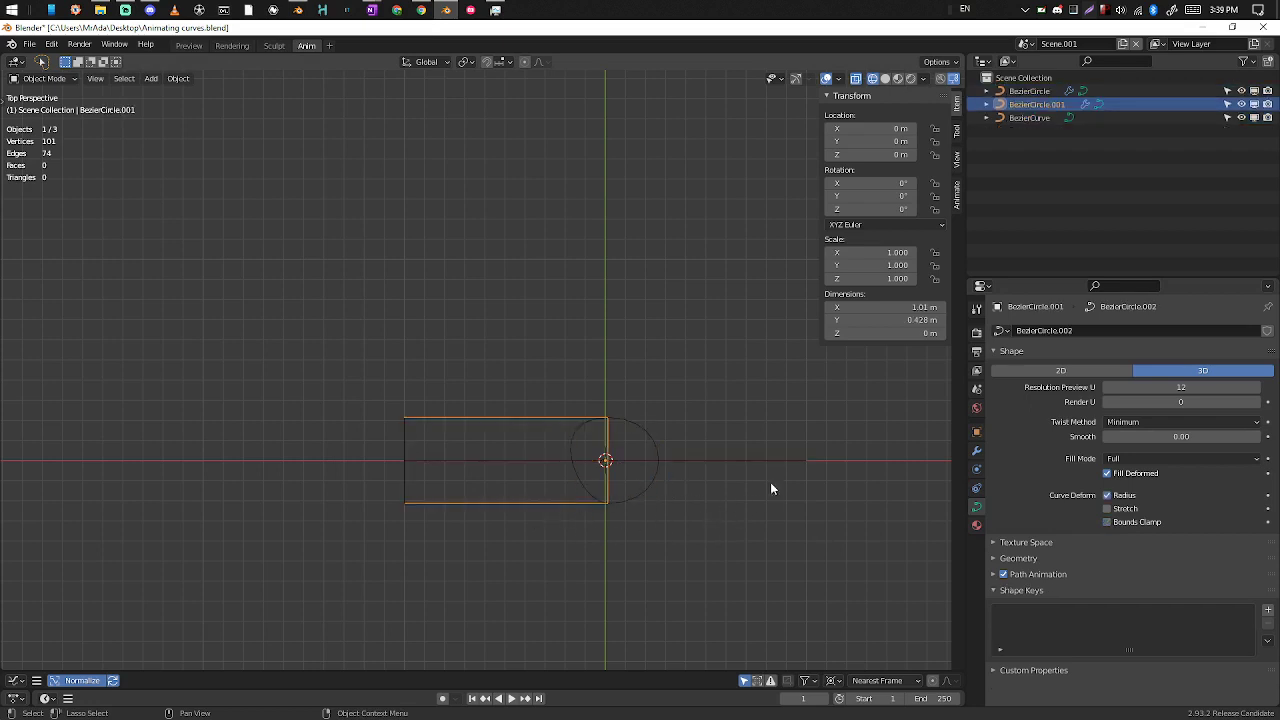
left_click(1107, 522)
left_click(1107, 495)
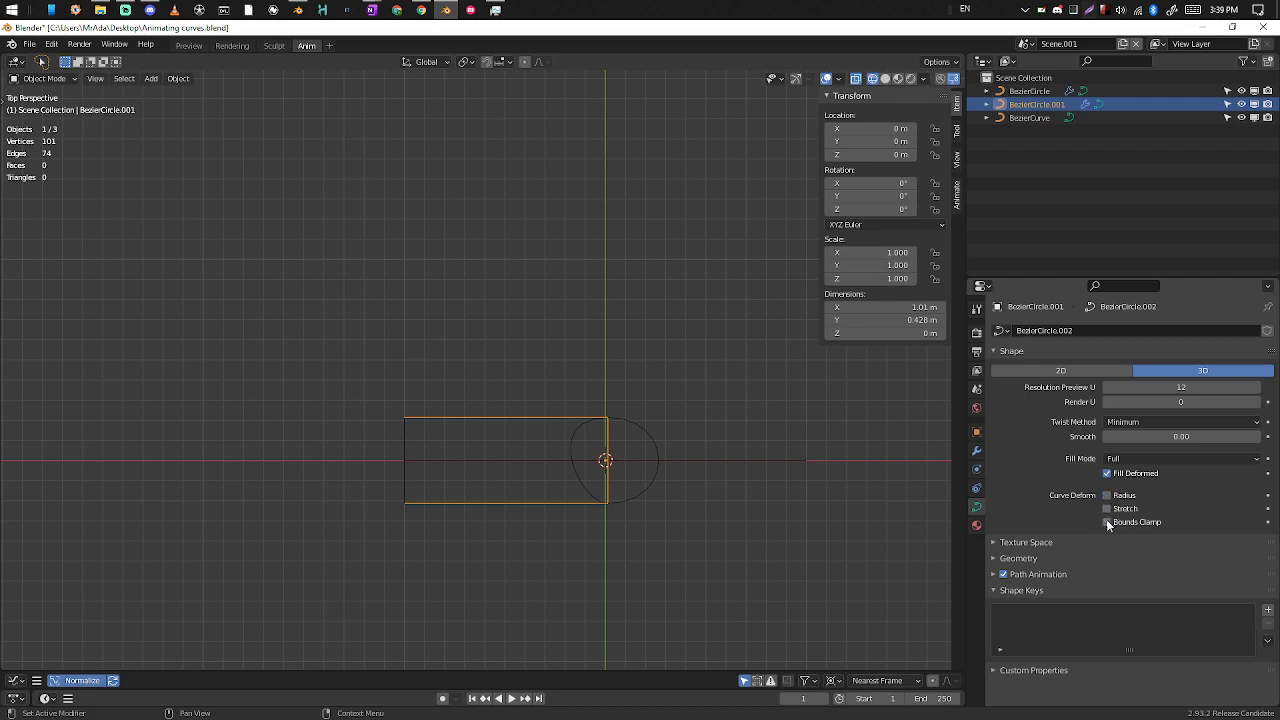
left_click(1107, 522)
Step: Inspect the control points of BezierCircle.001 in Edit Mode and return to Object Mode
left_click(589, 487)
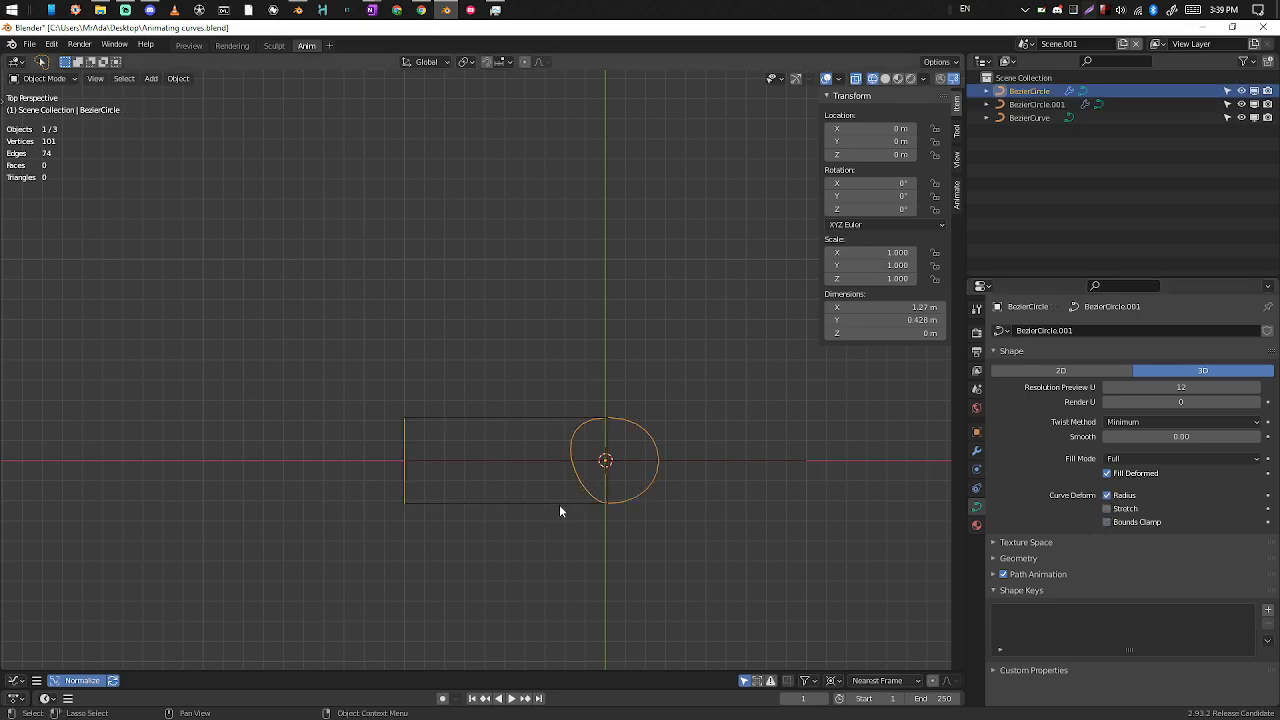
left_click(560, 505)
key("Tab")
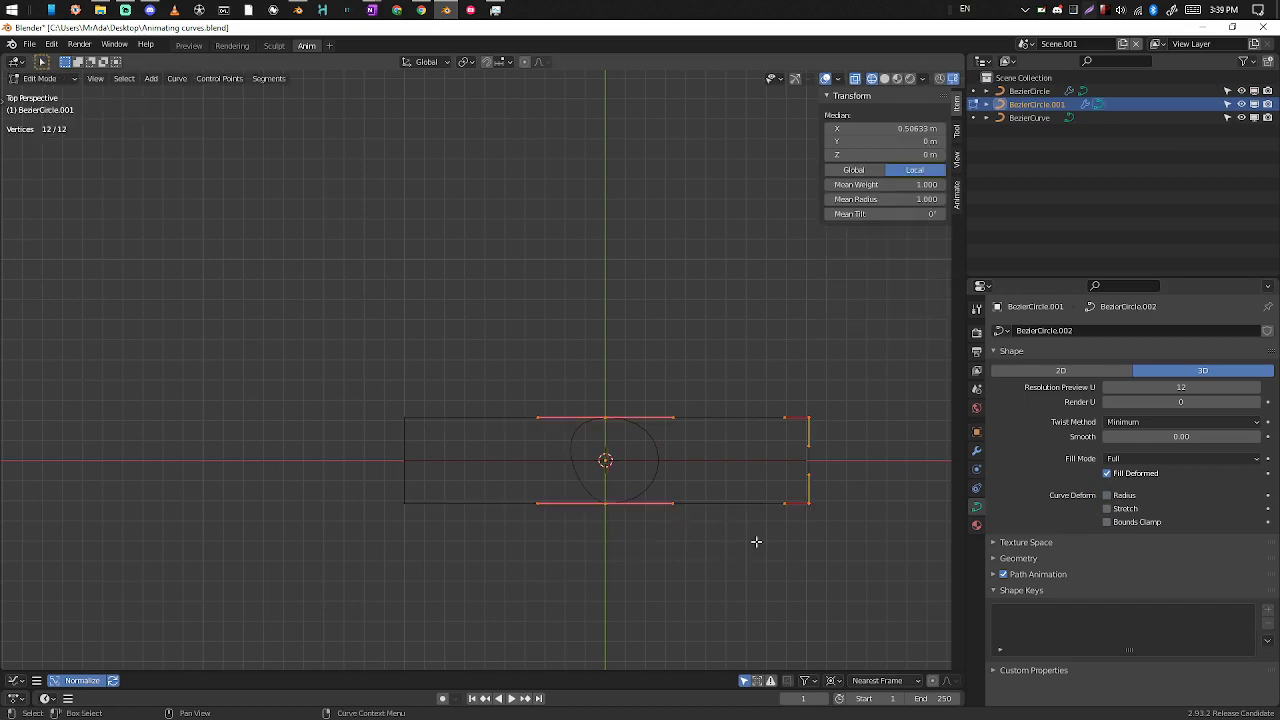
mouse_move(811, 562)
right_mouse_down("ctrl")
mouse_move(829, 337)
mouse_move(454, 598)
mouse_move(712, 558)
right_mouse_up("ctrl")
key("ctrl+Tab")
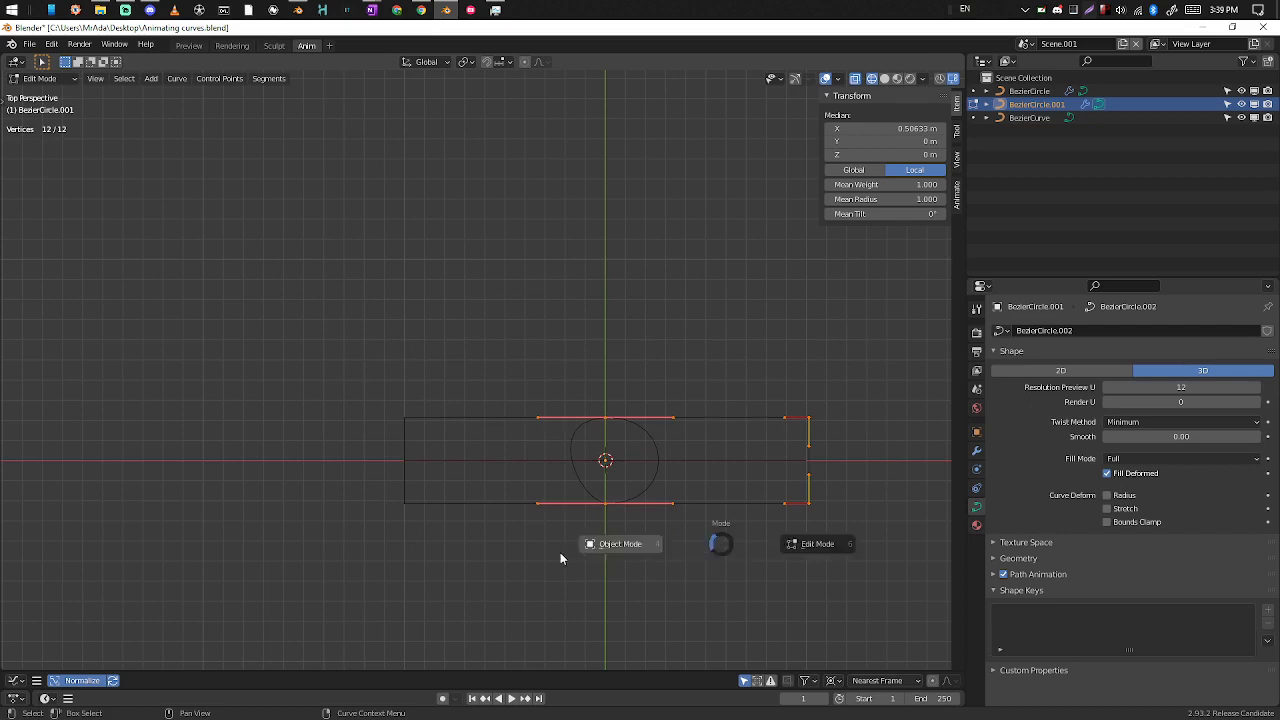
left_click(560, 552)
Step: Turn off the curve deform Radius option for BezierCircle
mouse_move(802, 371)
left_mouse_down()
mouse_move(280, 555)
mouse_move(290, 530)
left_mouse_up()
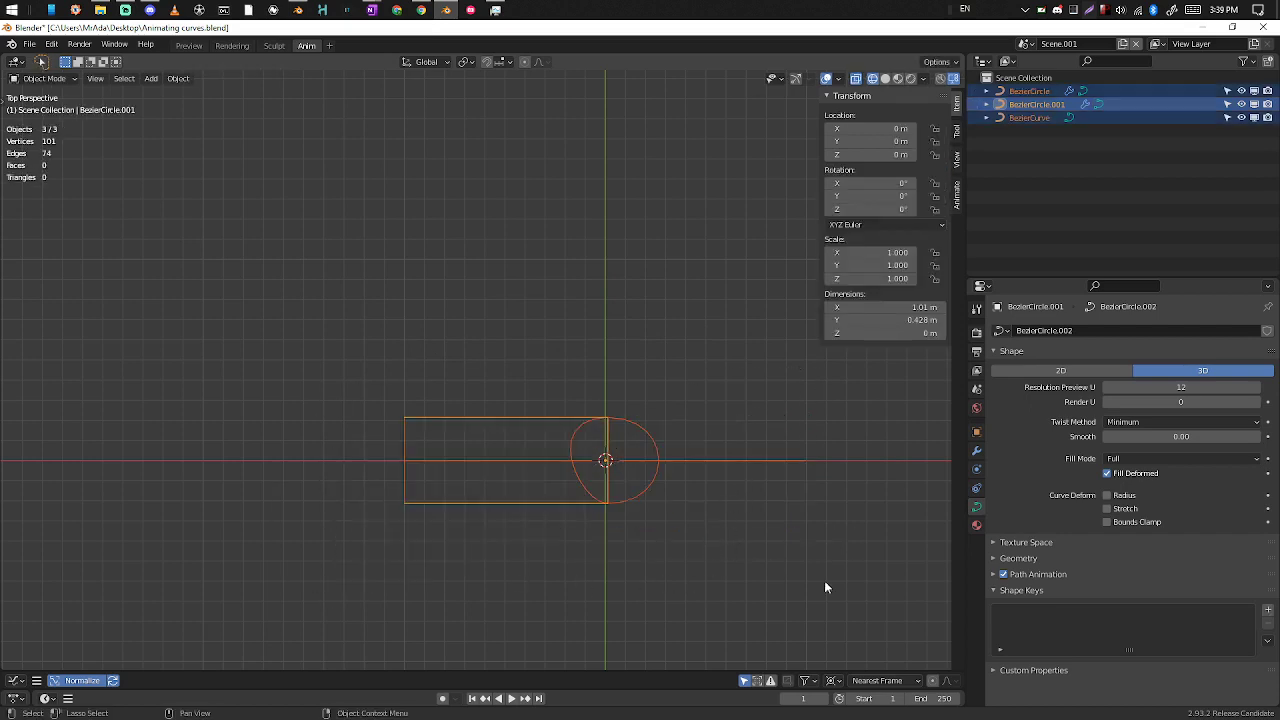
left_click(672, 519)
left_click(628, 500)
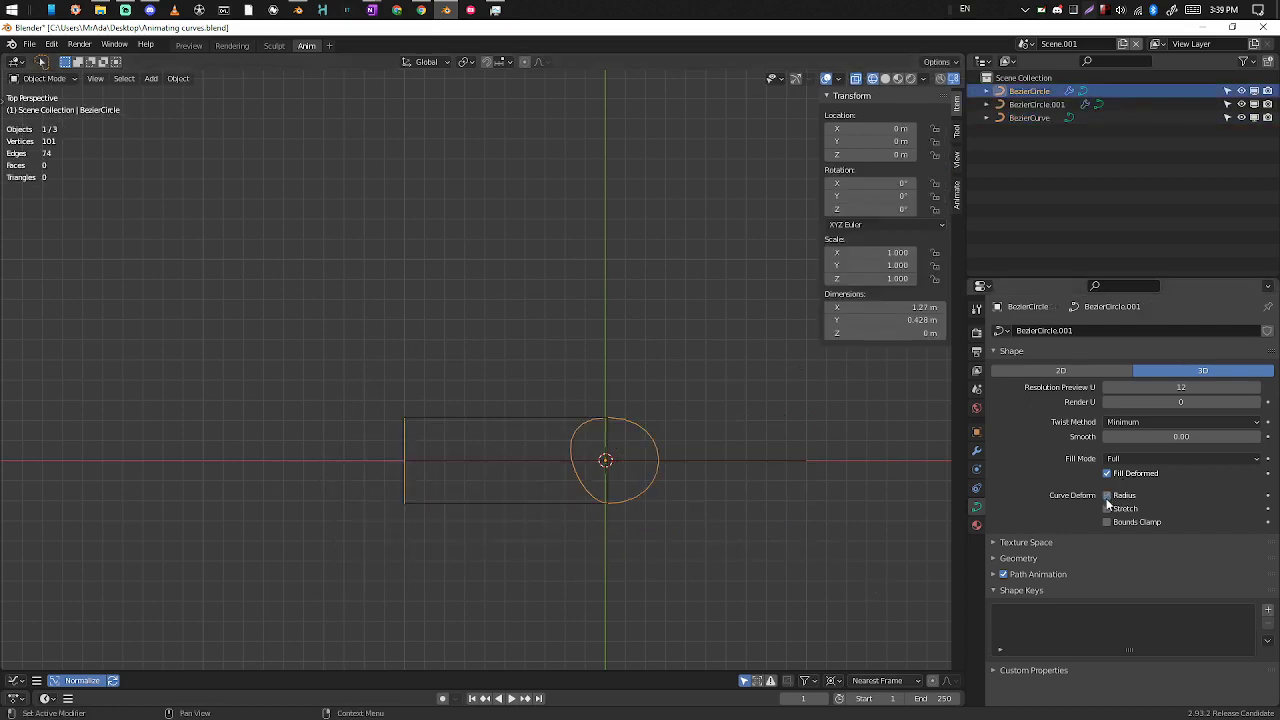
left_click(555, 506)
left_click(616, 502)
Step: Turn off Bounds Clamp on BezierCurve and clear the object selection
left_click(545, 462)
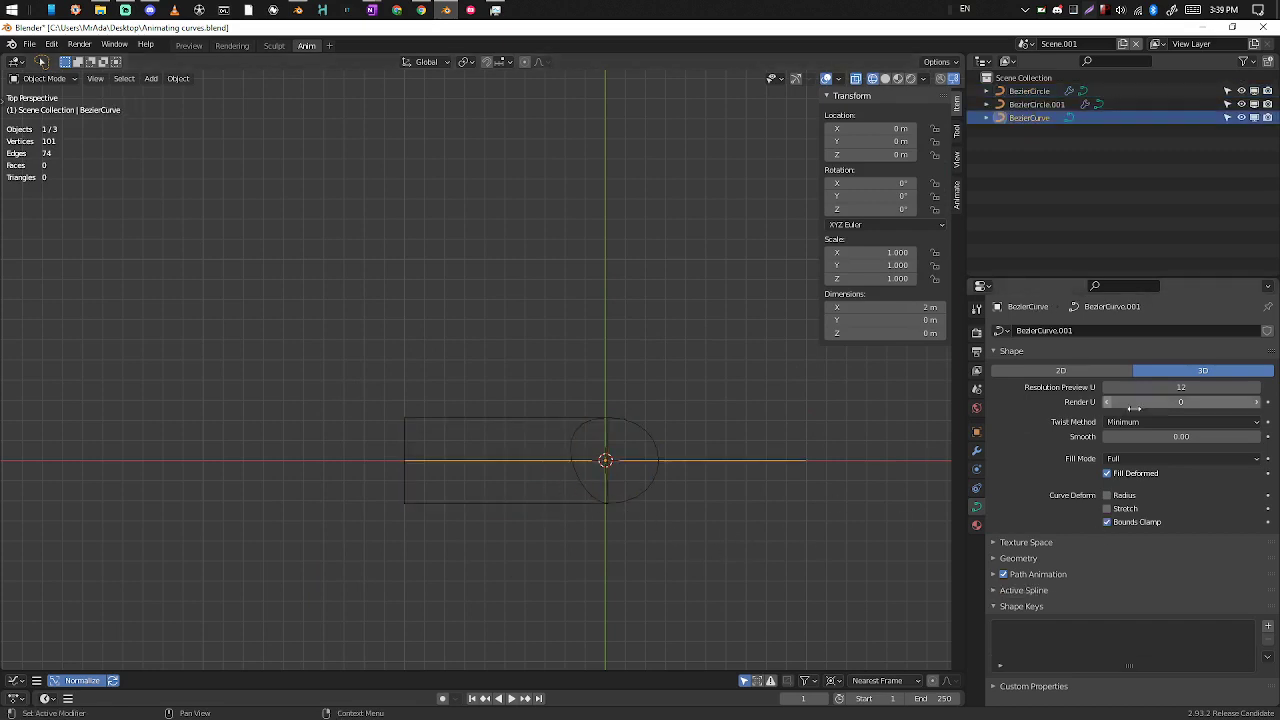
left_click(1107, 522)
left_click(1107, 522)
left_click(706, 539)
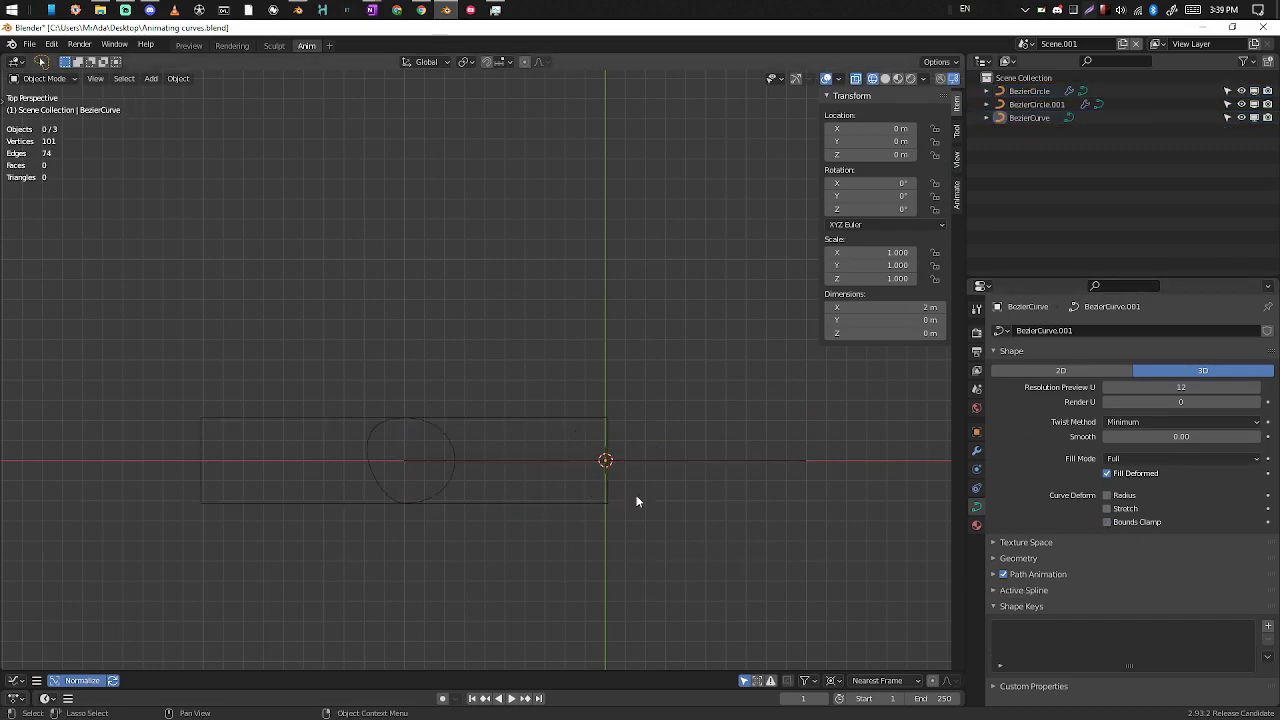
Step: Open BezierCircle and BezierCircle.001 together in Edit Mode and select all their control points
left_click(606, 437)
left_click(454, 455, "shift")
key("ctrl+Tab")
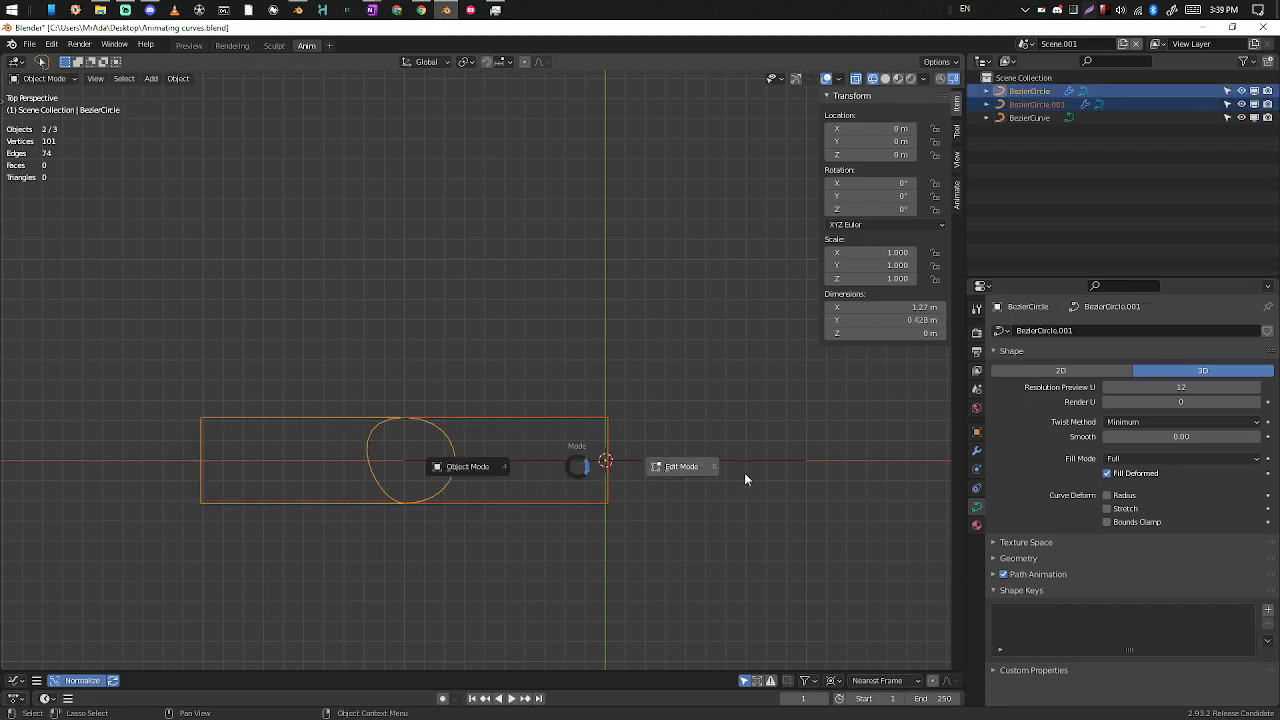
left_click(744, 472)
left_click_drag(907, 378, 401, 579)
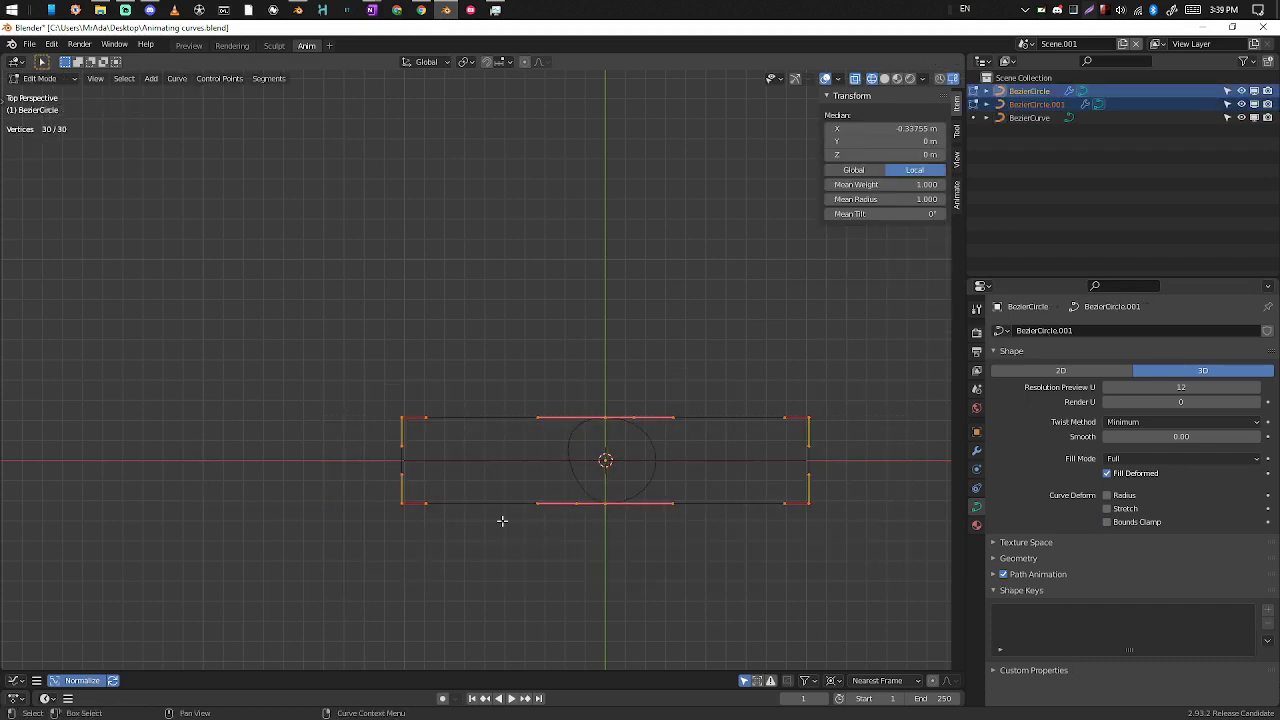
Step: Move all control points of both rectangle halves about 1.014 m along the X axis and return to Object Mode
middle_click_drag(471, 471, 577, 477, "shift")
middle_click_drag(490, 489, 392, 491, "shift")
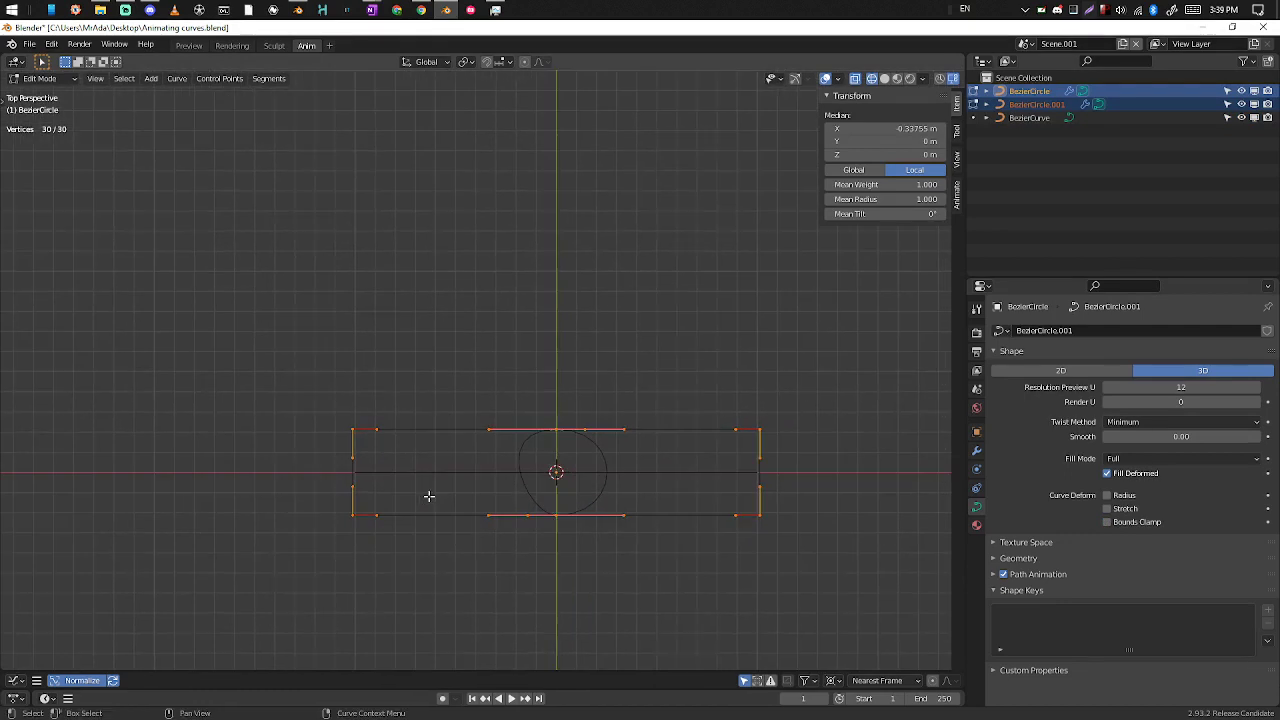
key("g")
key("x")
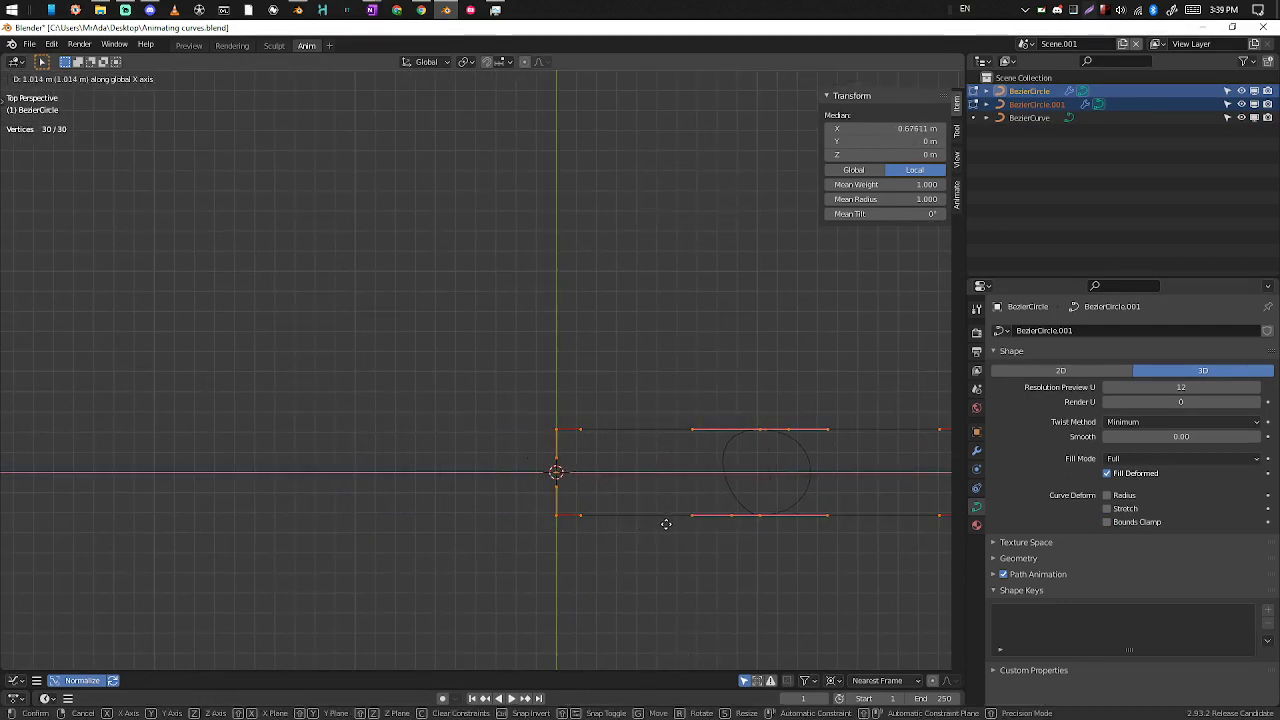
right_click(666, 521)
key("Tab")
middle_click_drag(689, 552, 690, 556, "shift")
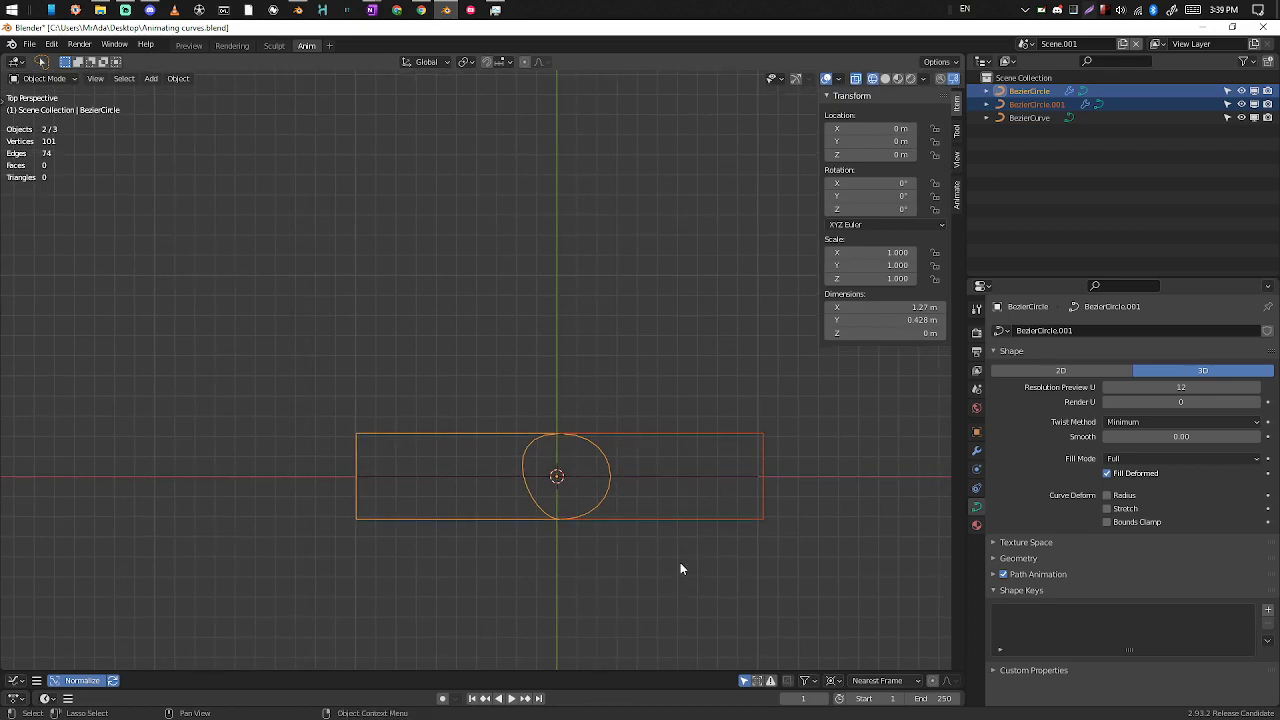
Step: In Edit Mode on BezierCurve, move its left end point up to about X -0.062 m, Y 1.051 m
key("ctrl+Tab")
left_click(702, 479)
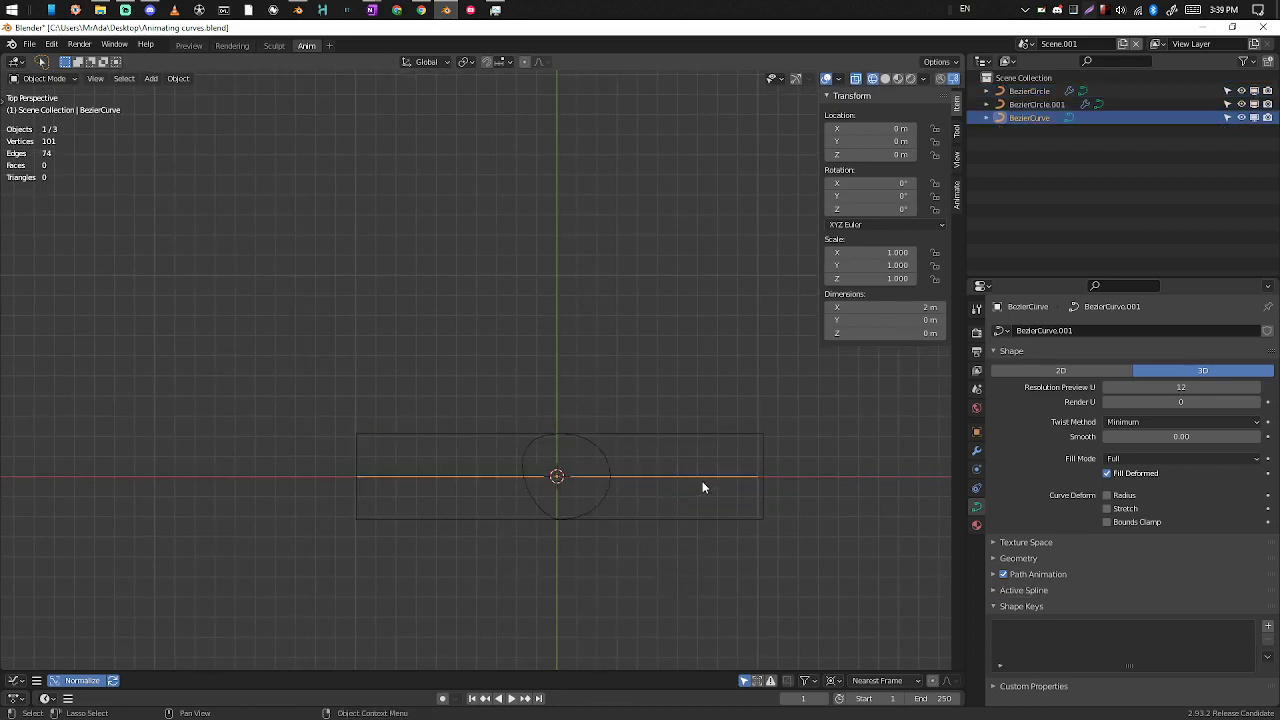
key("ctrl+Tab")
key("ctrl+Tab")
left_click(554, 479)
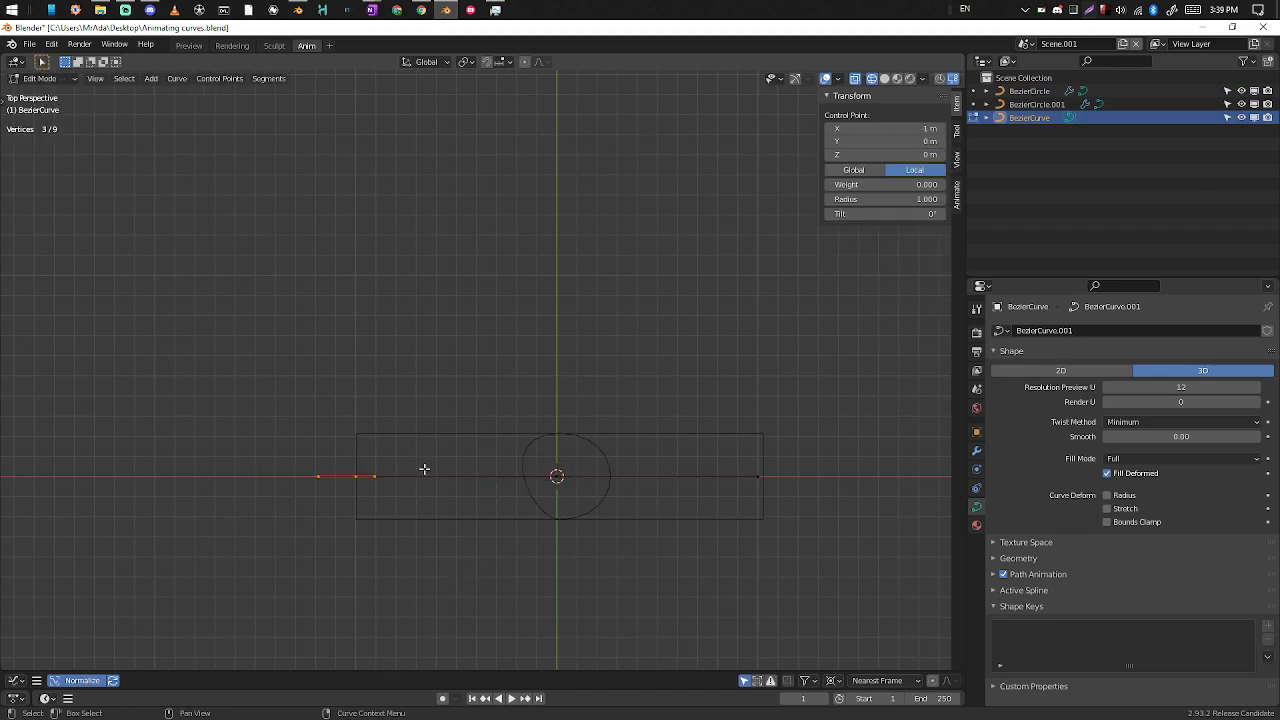
key("g")
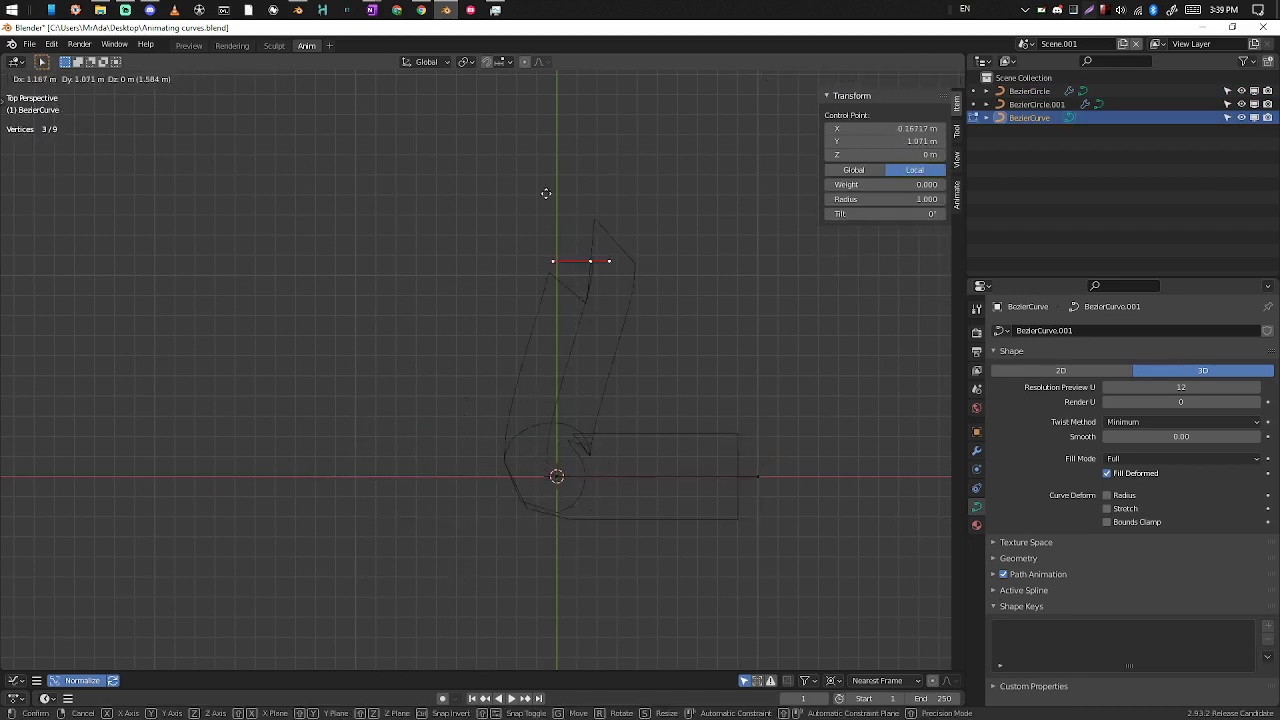
left_click(552, 208)
left_click(694, 425)
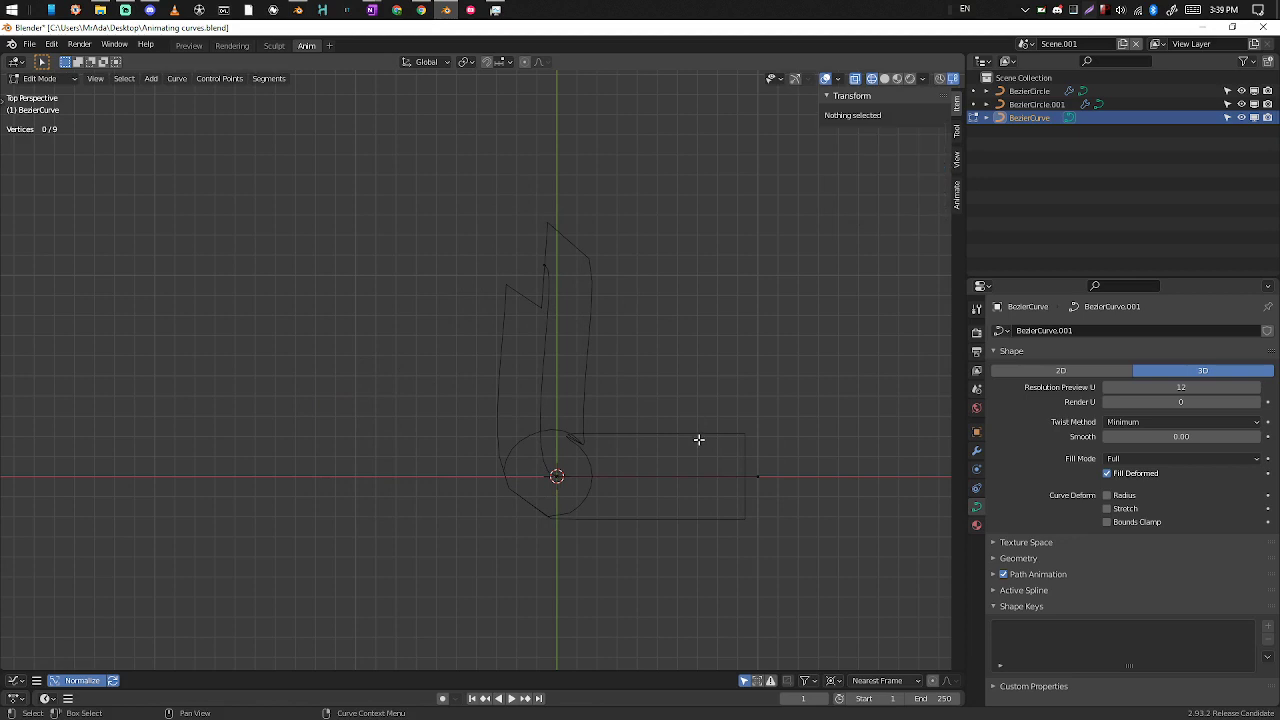
Step: Rotate the raised end point of the curve so its handles run roughly along the vertical arm
left_click_drag(626, 204, 518, 286)
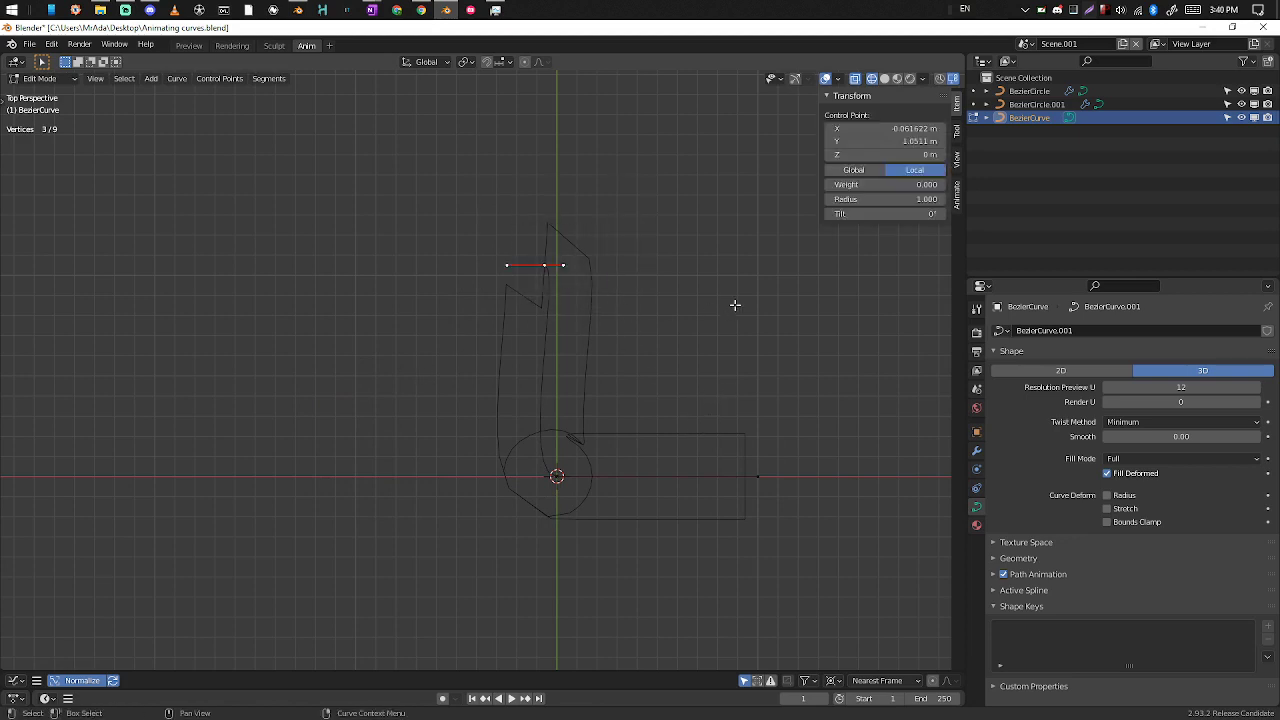
key("r")
left_click(528, 388)
Step: Scale the left handle of the curve's middle point out to about X -0.241 m
left_click_drag(812, 404, 780, 539)
left_click_drag(817, 455, 657, 600)
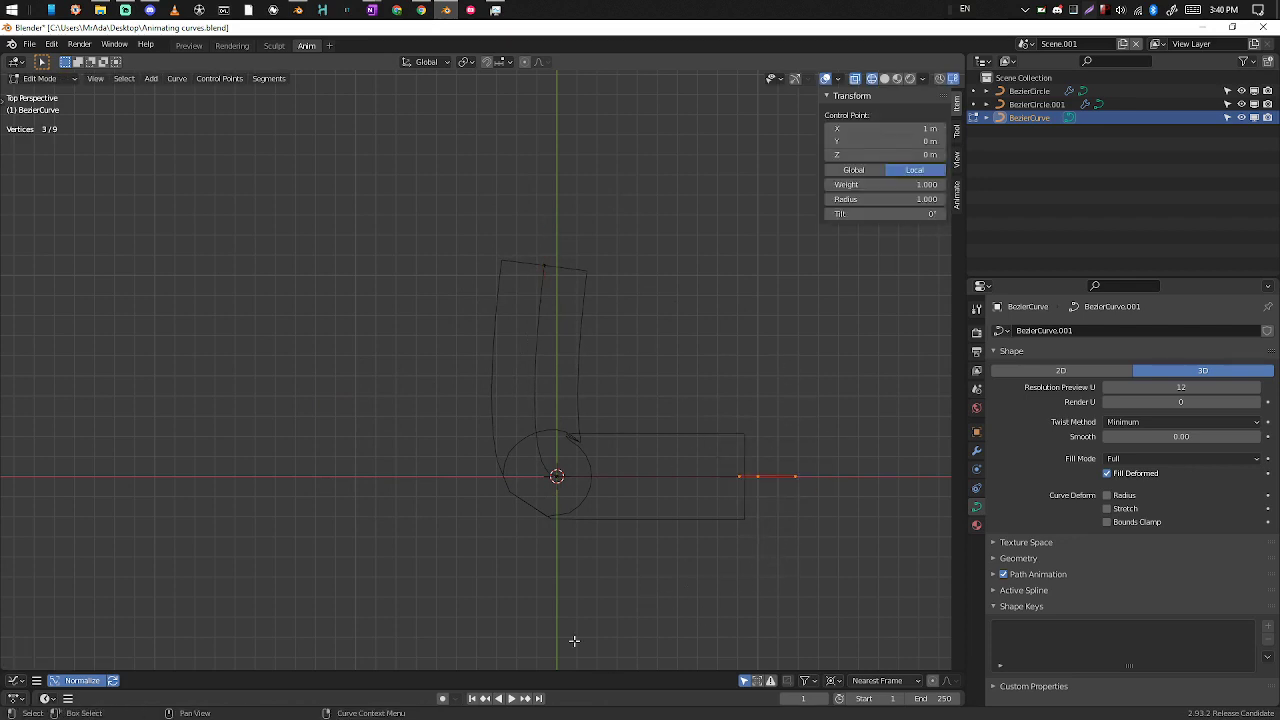
left_click(514, 475)
key("s")
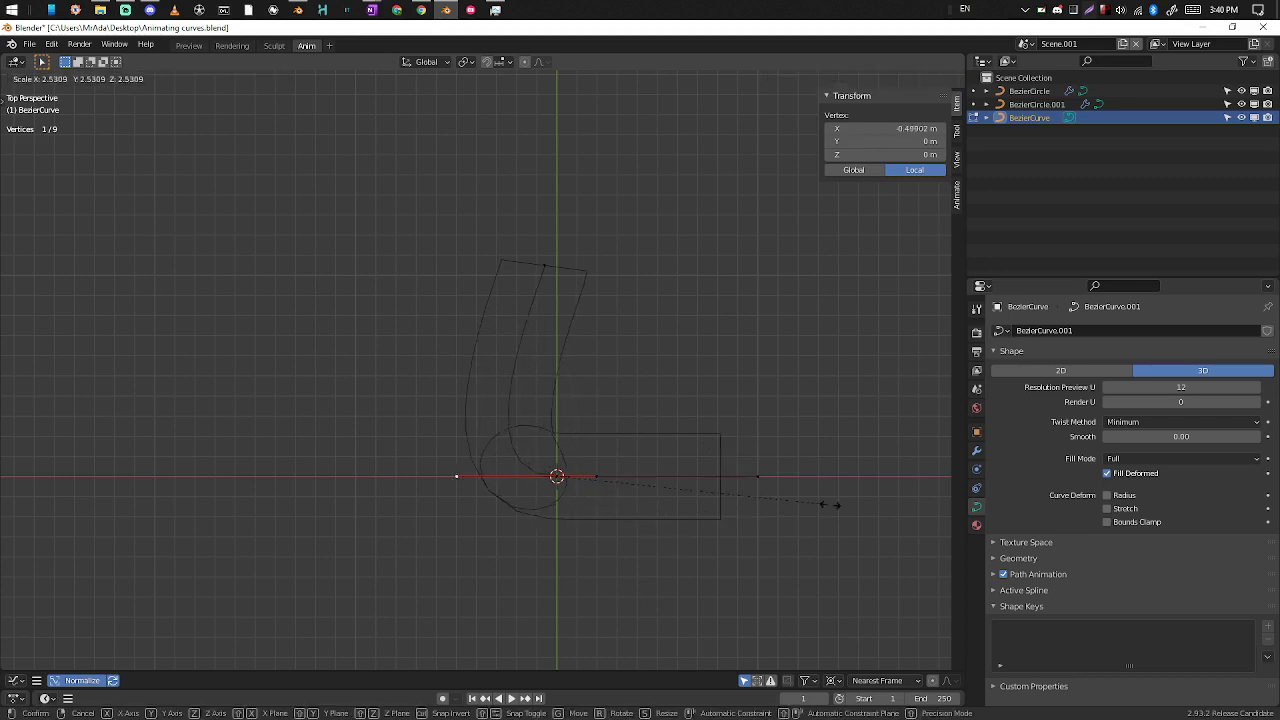
left_click(665, 550)
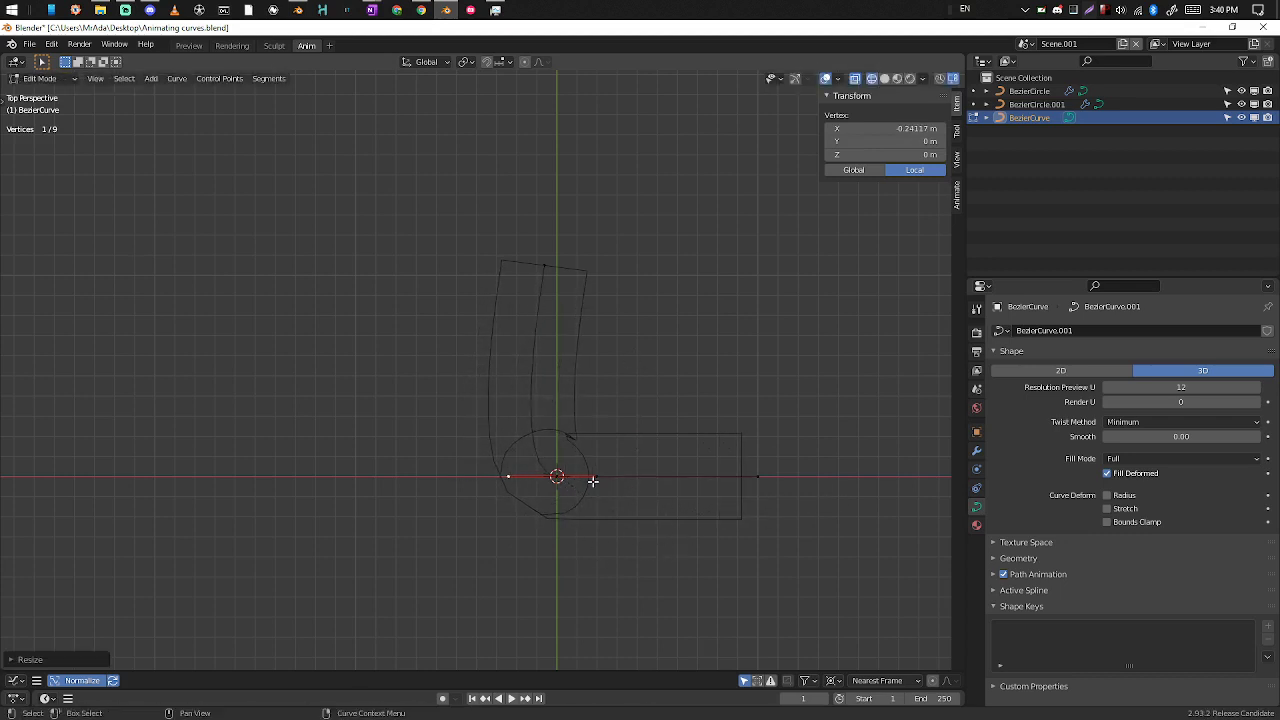
Step: Try to move the curve's middle control point downward together with both its handles
left_click_drag(620, 450, 474, 629)
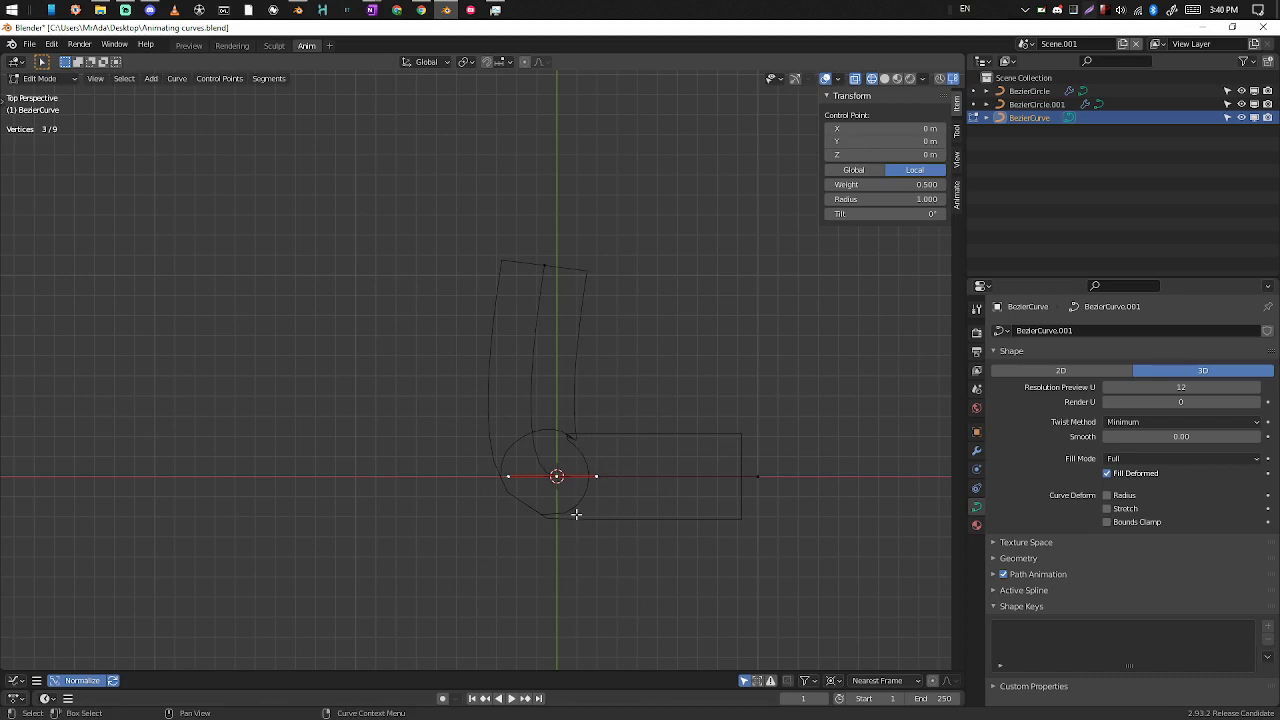
key("g")
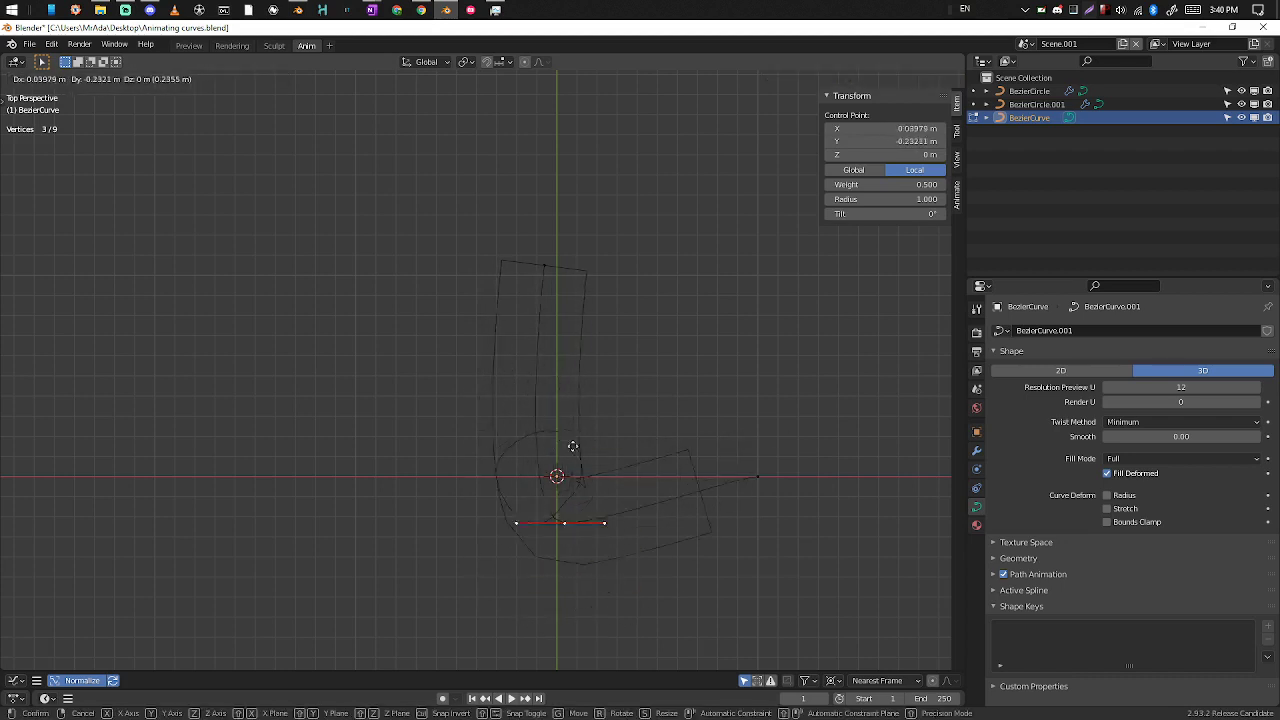
right_click(545, 443)
scroll(776, 523, "down", 1)
scroll(765, 537, "up", 2)
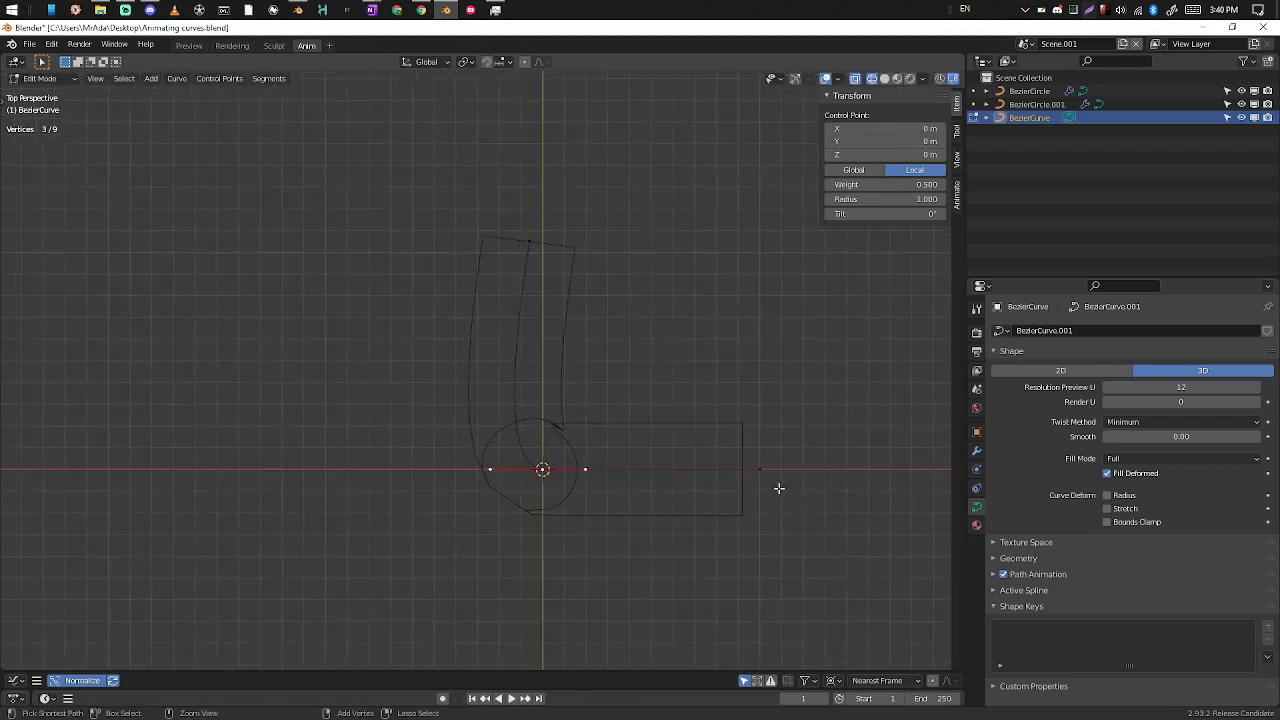
middle_click_drag(774, 470, 711, 489, "shift")
Step: Select the curve's raised end point, open its hook options and return to Object Mode
left_click(520, 229)
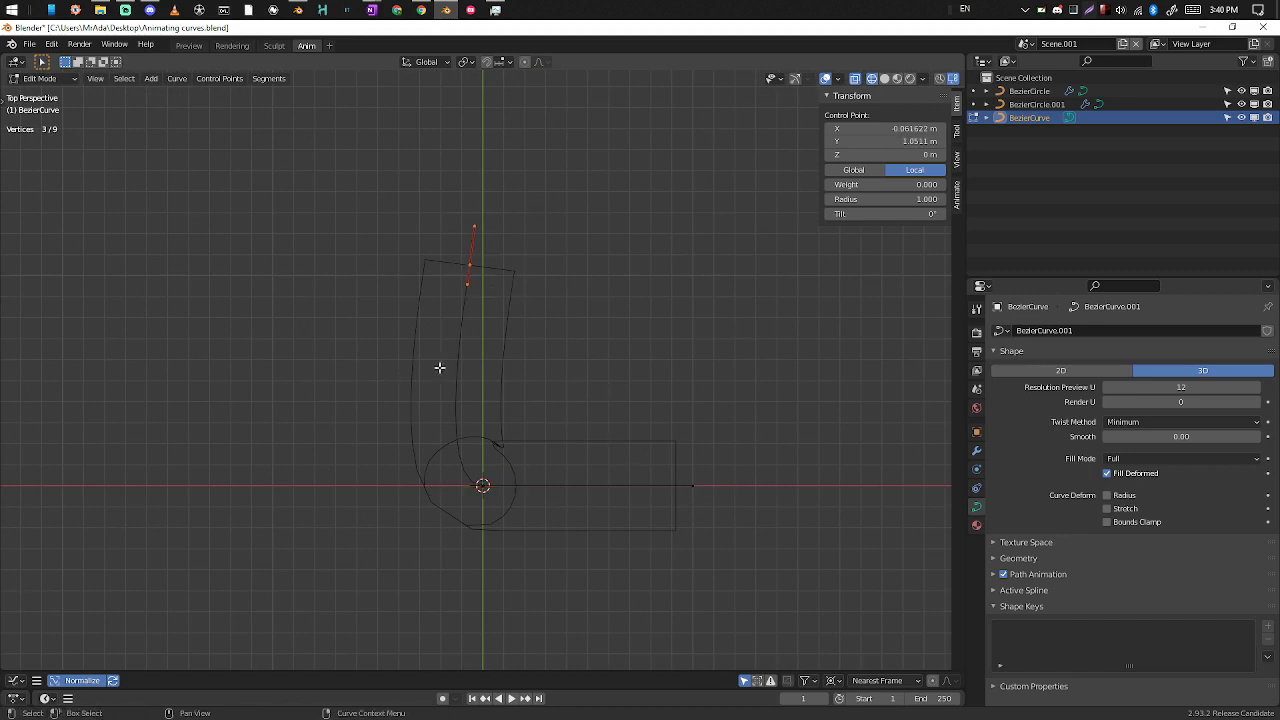
key("ctrl+h")
key("t")
key("ctrl+Tab")
left_click(484, 316)
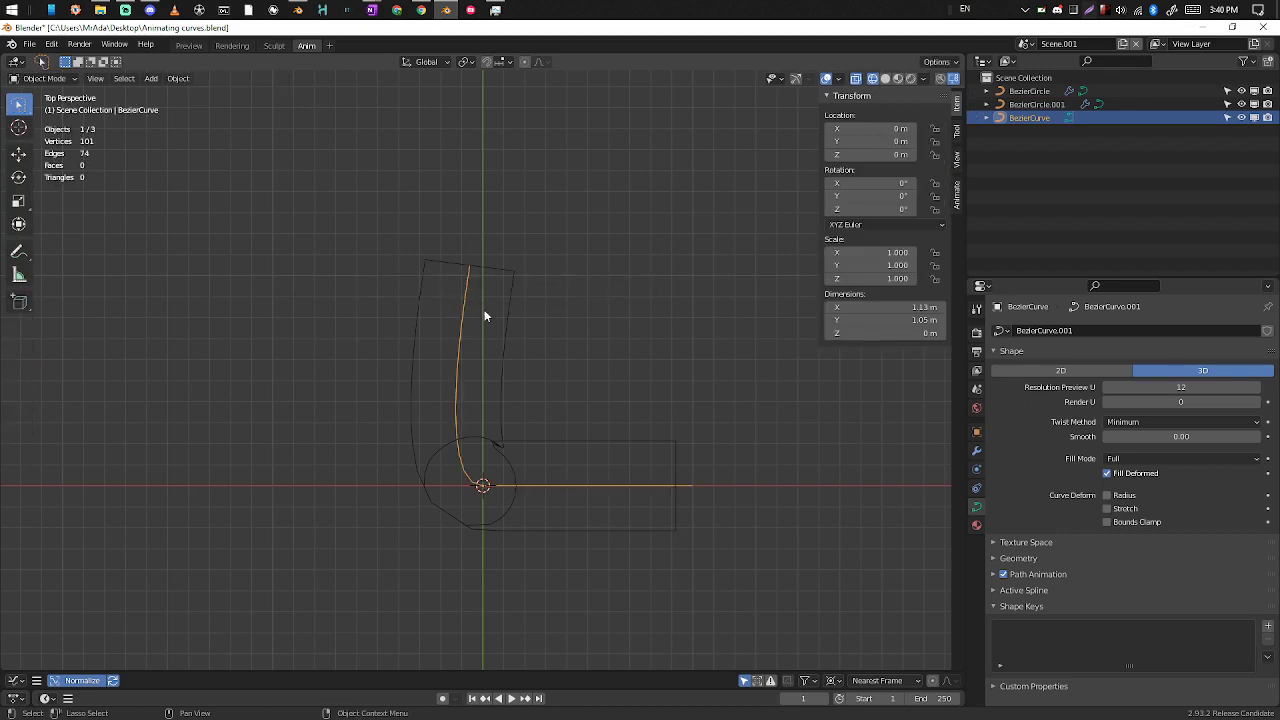
Step: Annotate the curve's three control points with sketched handle lines at the raised end, the middle bend and the right end
key("ctrl+Tab")
left_click(381, 314)
left_click(19, 251)
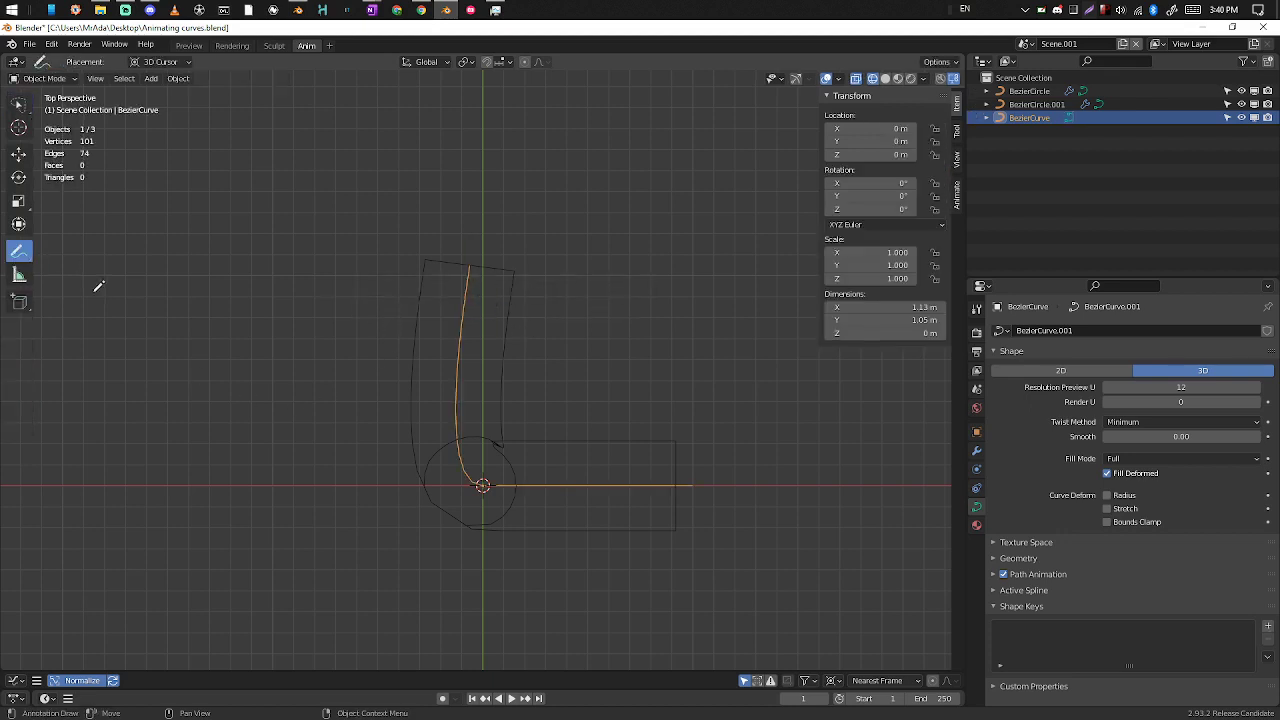
left_click(471, 267)
left_click_drag(477, 277, 472, 303)
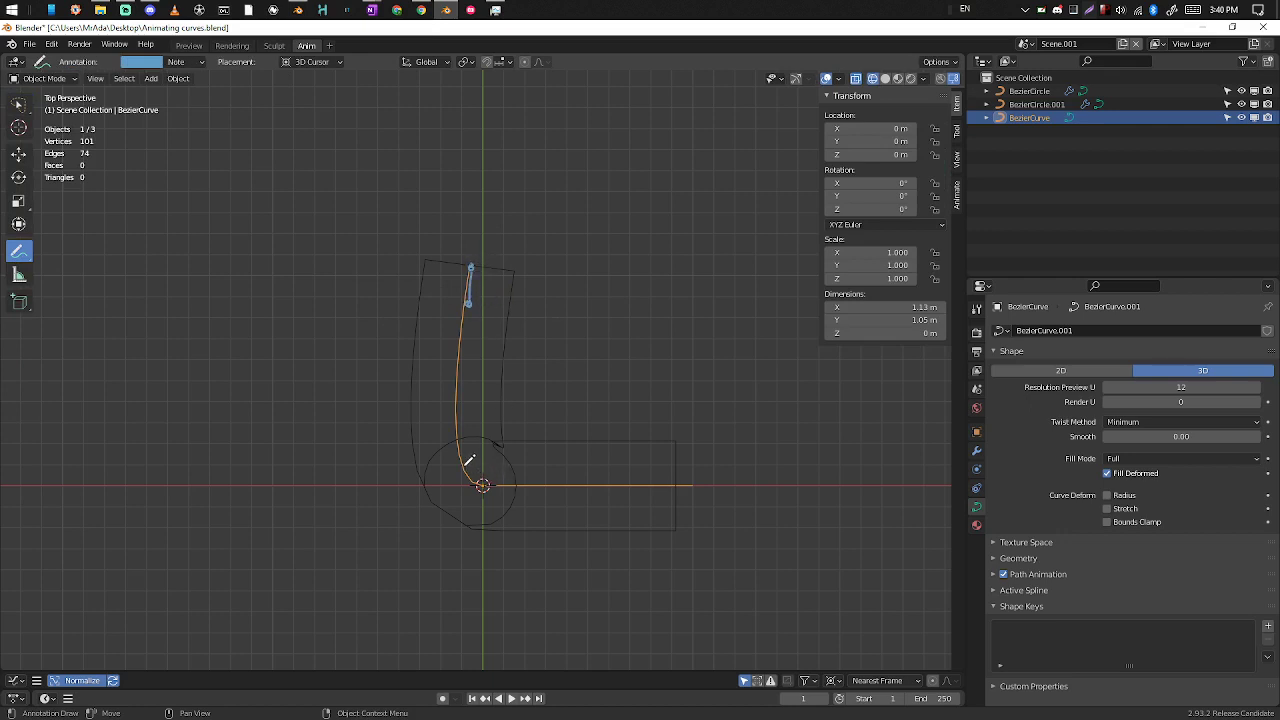
left_click_drag(463, 466, 520, 515)
left_click_drag(650, 485, 697, 485)
Step: Annotate a bone shape beside the curve's raised end, label it "Scale" and draw an arrow to the lower handle
mouse_move(441, 268)
left_mouse_down()
mouse_move(452, 305)
mouse_move(463, 268)
left_mouse_up()
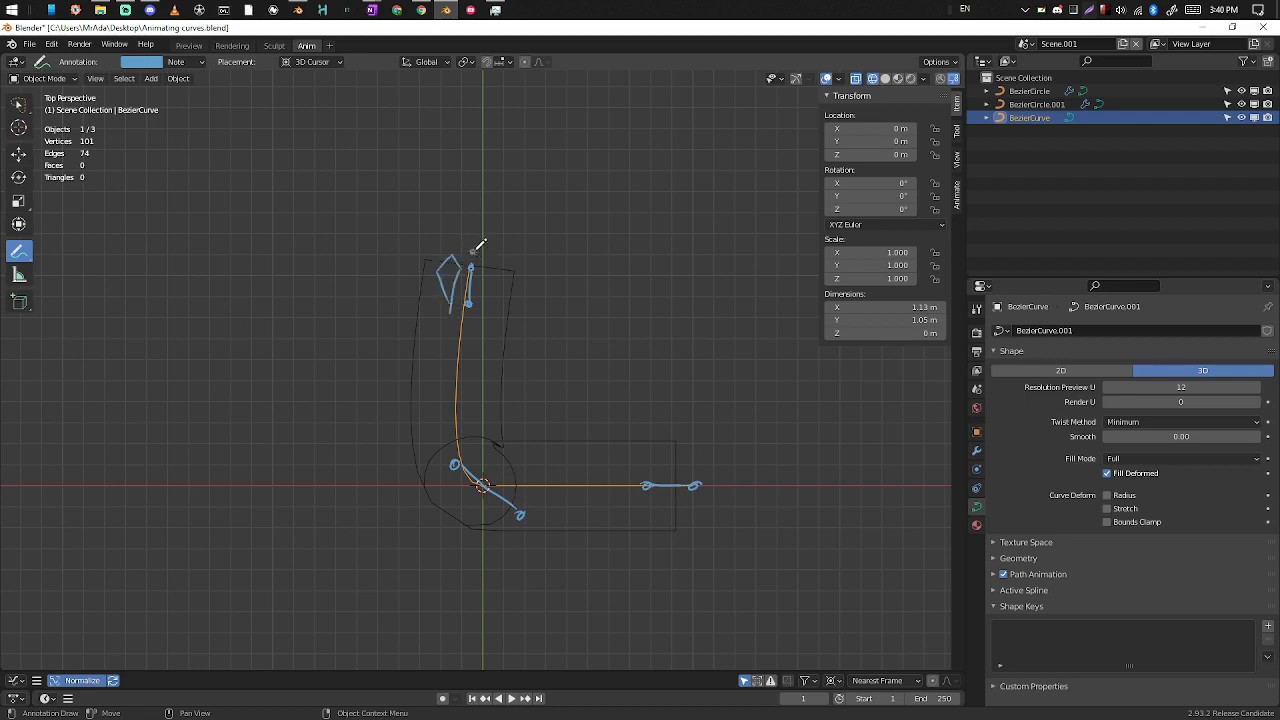
left_click_drag(476, 252, 477, 256)
left_click_drag(482, 306, 482, 307)
mouse_move(396, 262)
left_mouse_down()
mouse_move(377, 289)
mouse_move(418, 279)
mouse_move(412, 245)
mouse_move(477, 295)
left_mouse_up()
left_click_drag(441, 335, 462, 308)
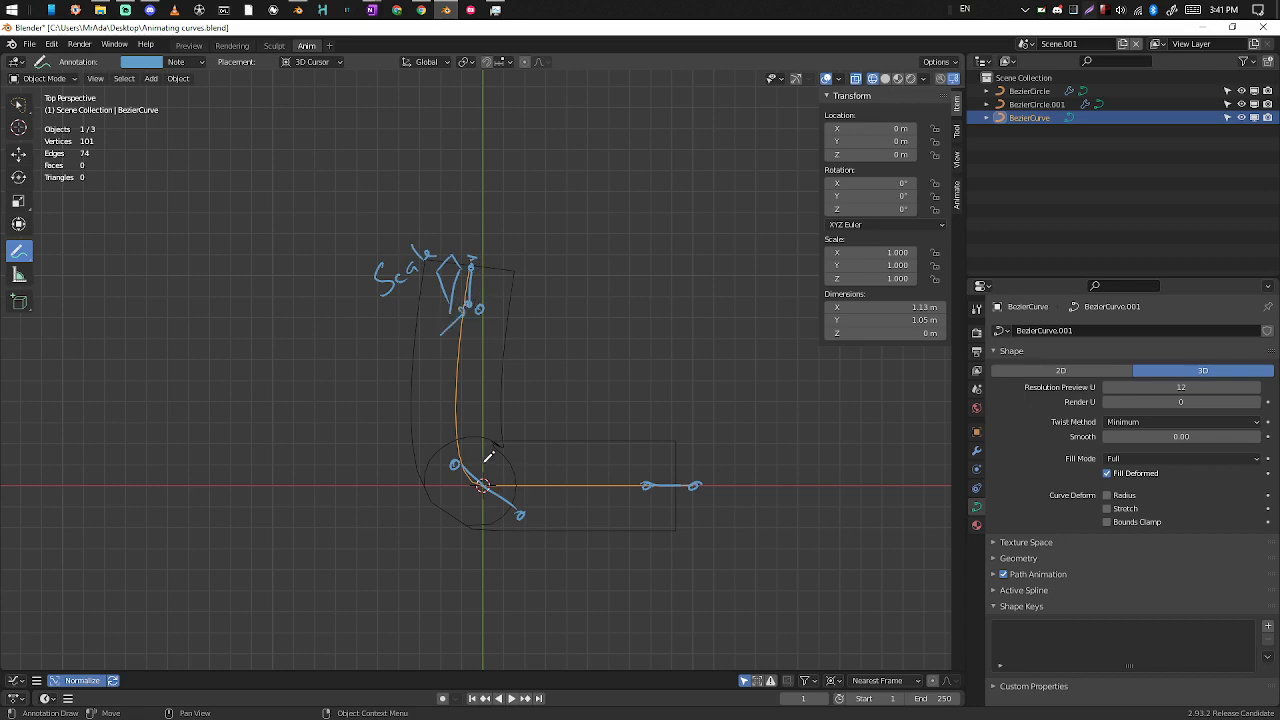
Step: Annotate two bone shapes at the curve's middle handles and a check mark beside its right end, and return to the selection tool
left_click_drag(467, 447, 490, 461)
mouse_move(500, 483)
left_mouse_down()
mouse_move(524, 490)
mouse_move(514, 470)
left_mouse_up()
mouse_move(689, 503)
left_mouse_down()
mouse_move(705, 516)
mouse_move(724, 489)
left_mouse_up()
left_click(19, 104)
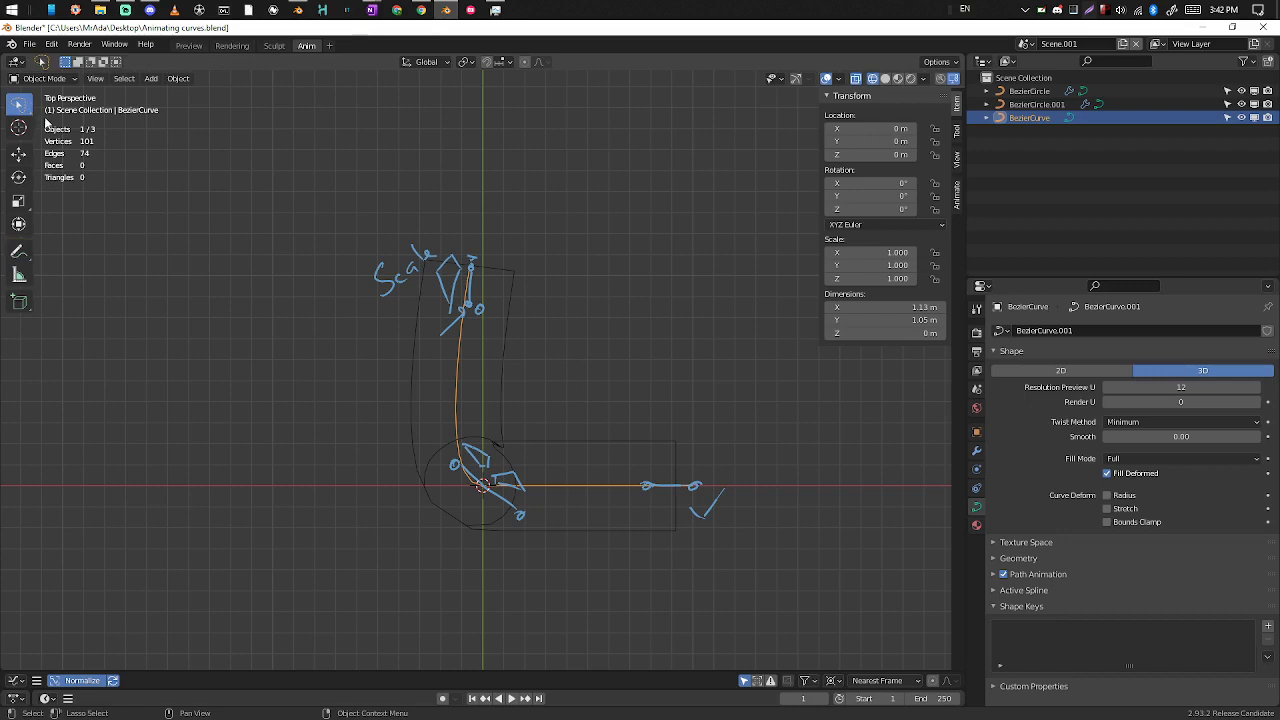
Step: Add a single-bone armature at the origin and enter its Edit Mode
middle_click_drag(626, 421, 546, 439, "shift")
key("shift+a")
mouse_move(565, 451)
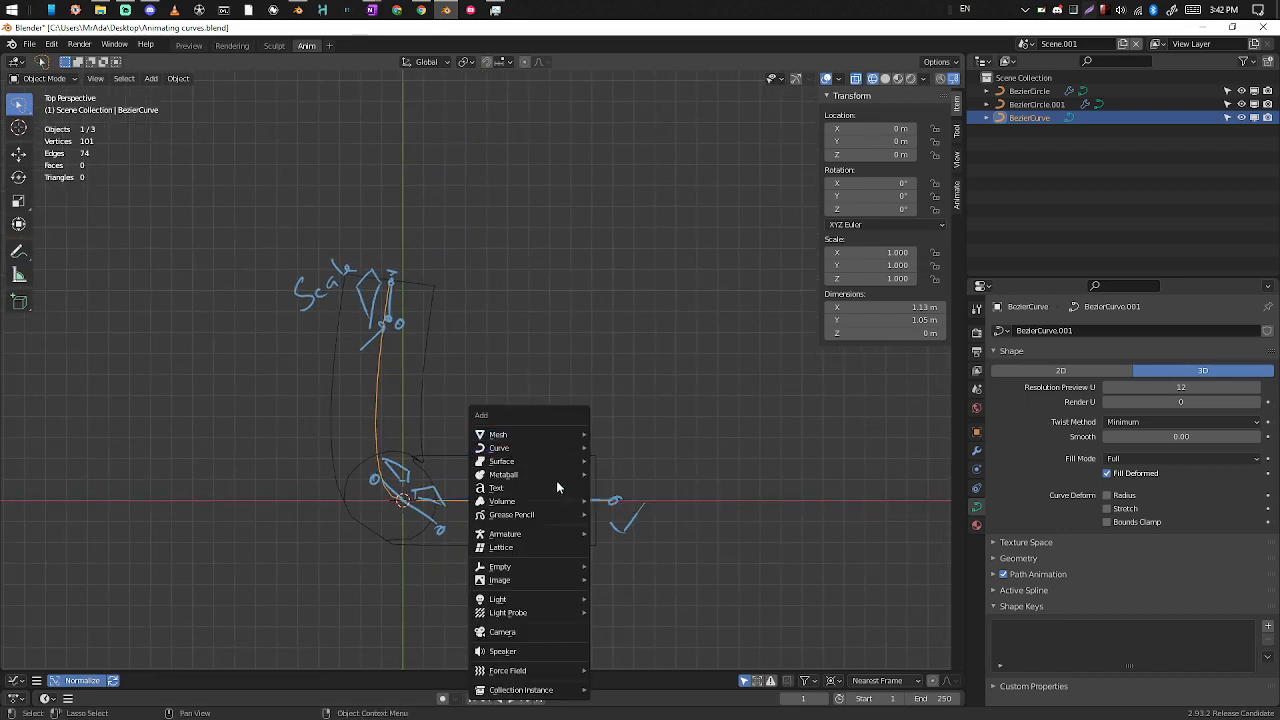
mouse_move(569, 533)
left_click(657, 536)
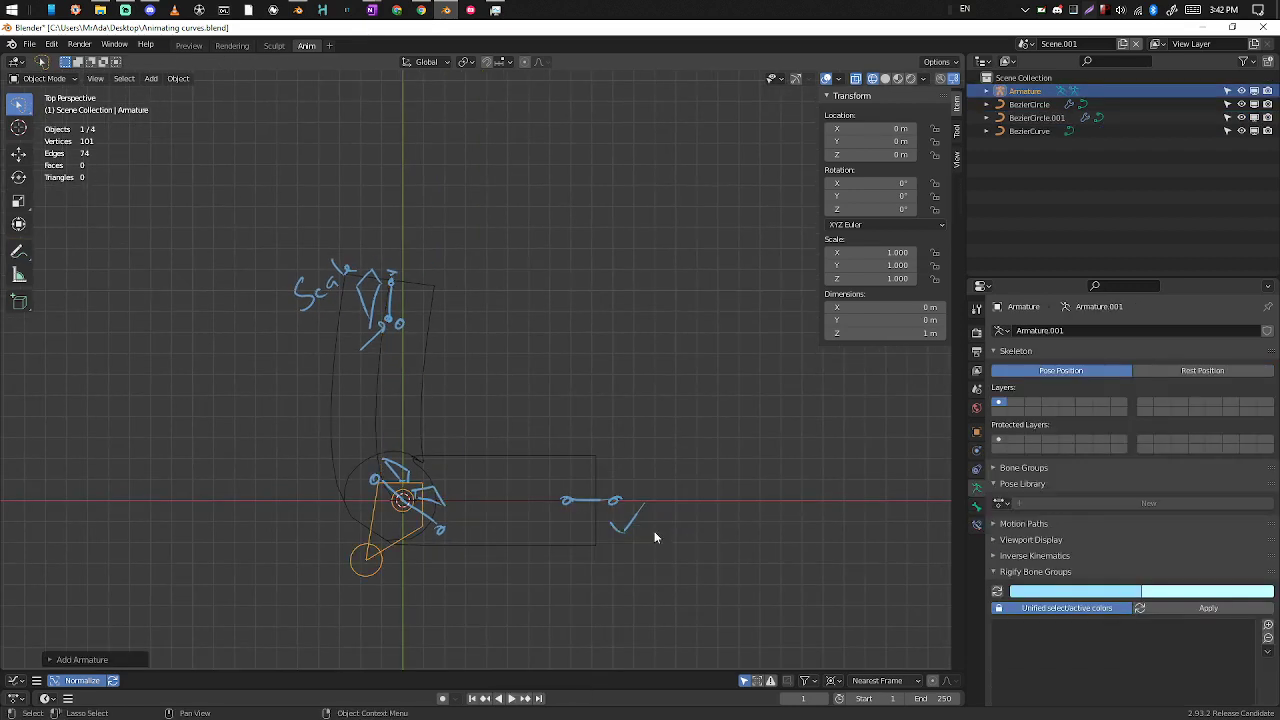
mouse_move(505, 521)
middle_mouse_down("shift")
mouse_move(631, 460)
mouse_move(626, 531)
mouse_move(601, 516)
middle_mouse_up("shift")
key("Tab")
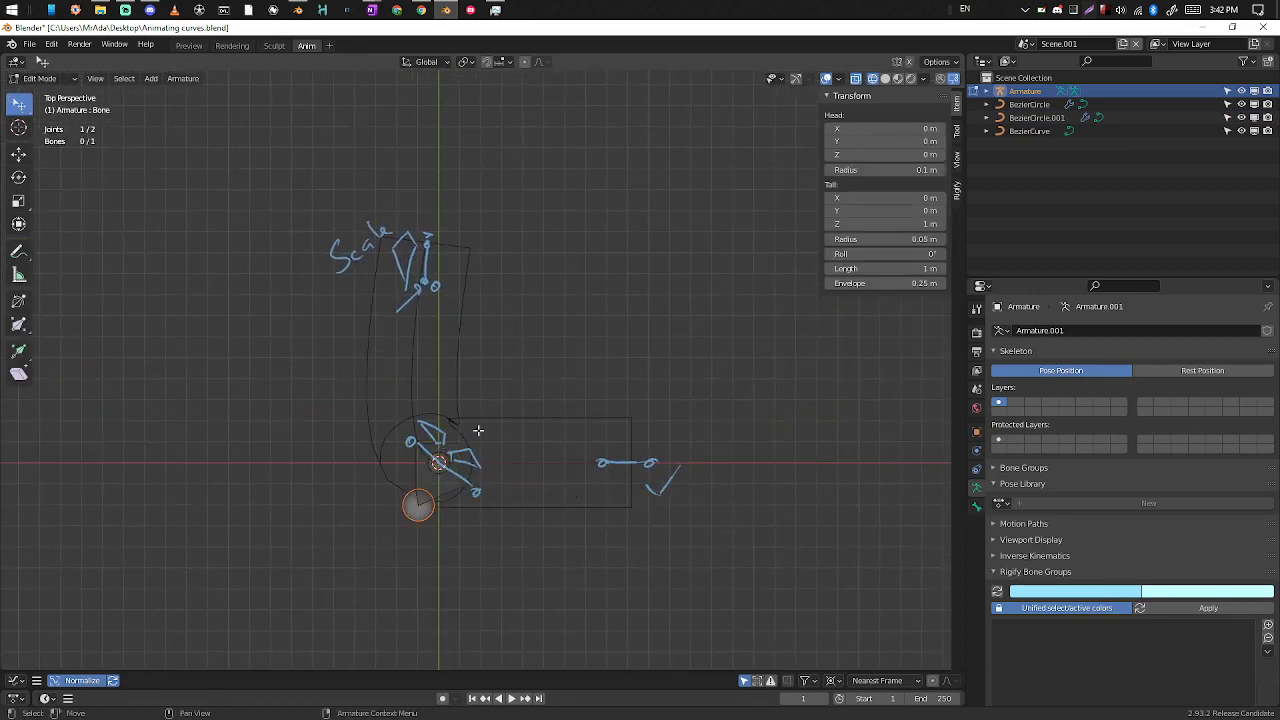
Step: Try to lay the whole bone flat by rotating it -45° and 90° about the global X axis
left_click(444, 481)
middle_click_drag(628, 374, 639, 385, "shift")
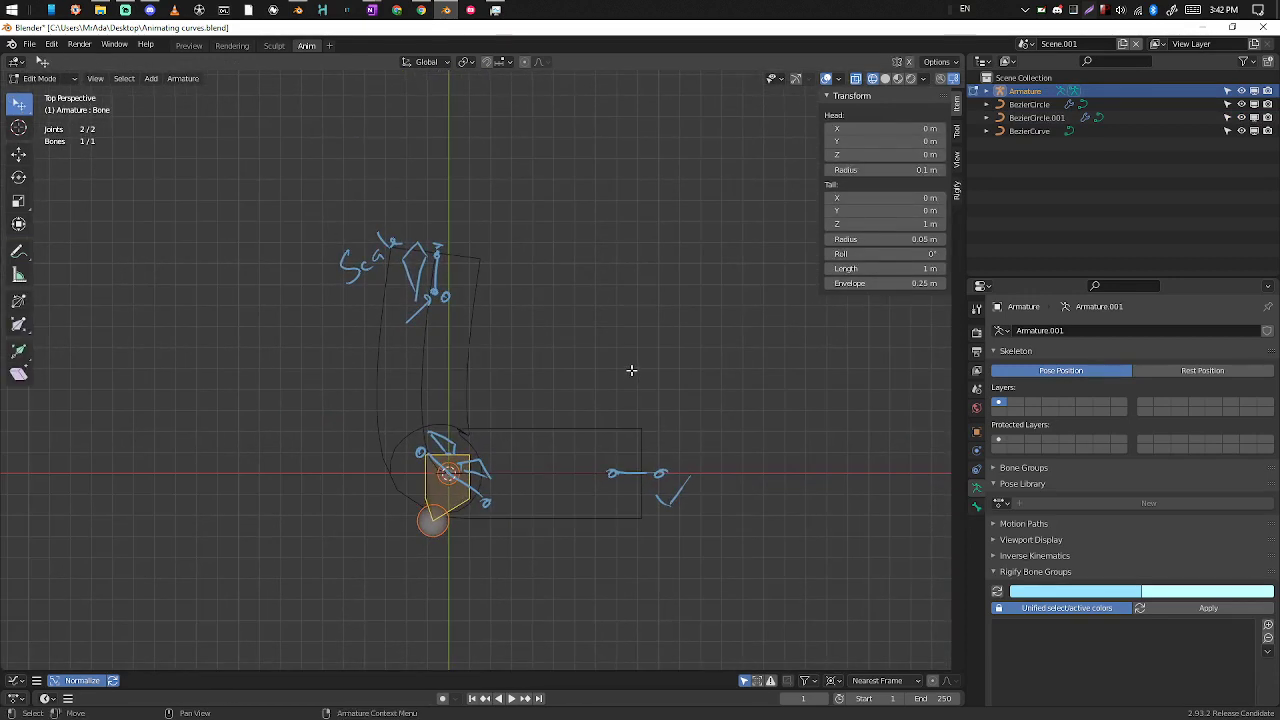
key("r")
key("x")
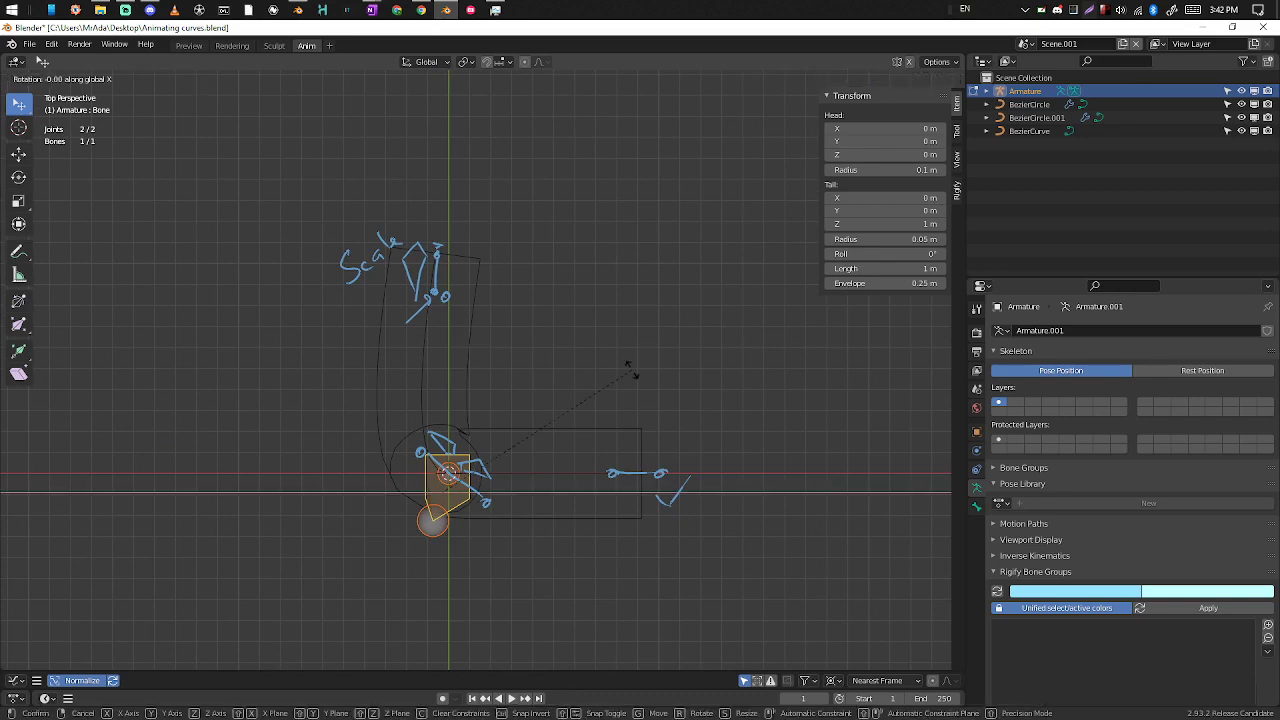
type("45")
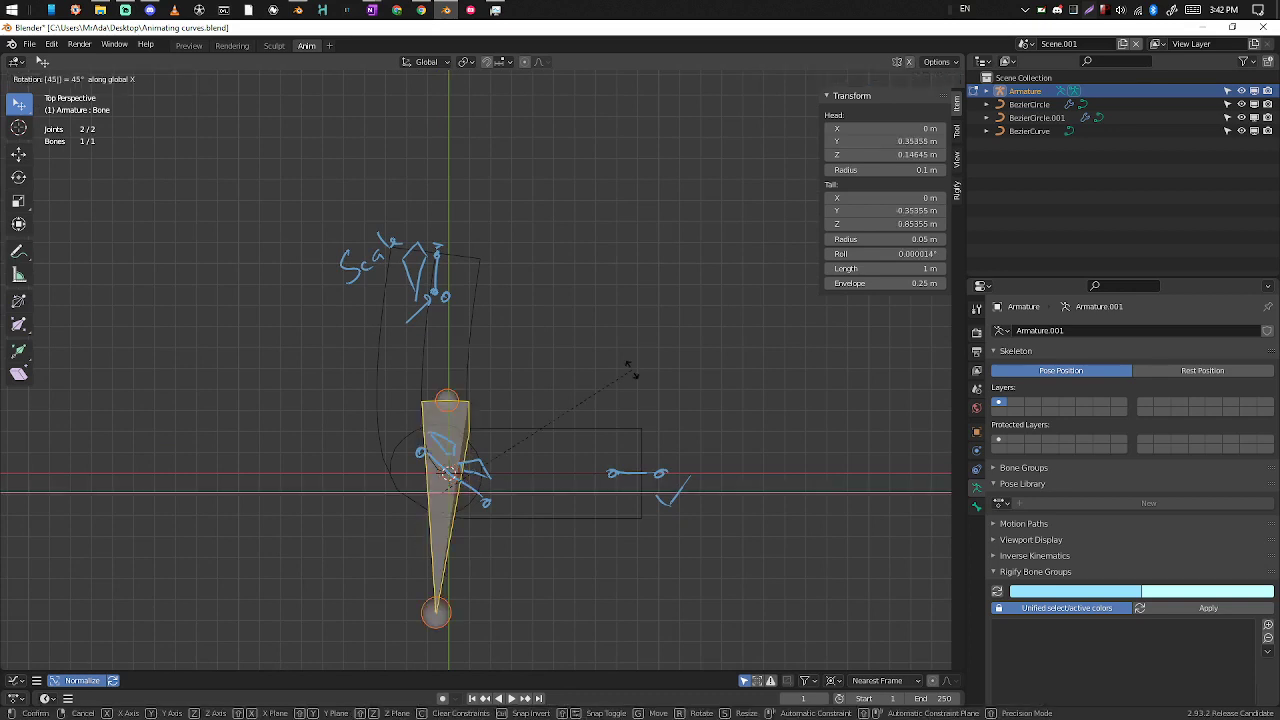
type("-")
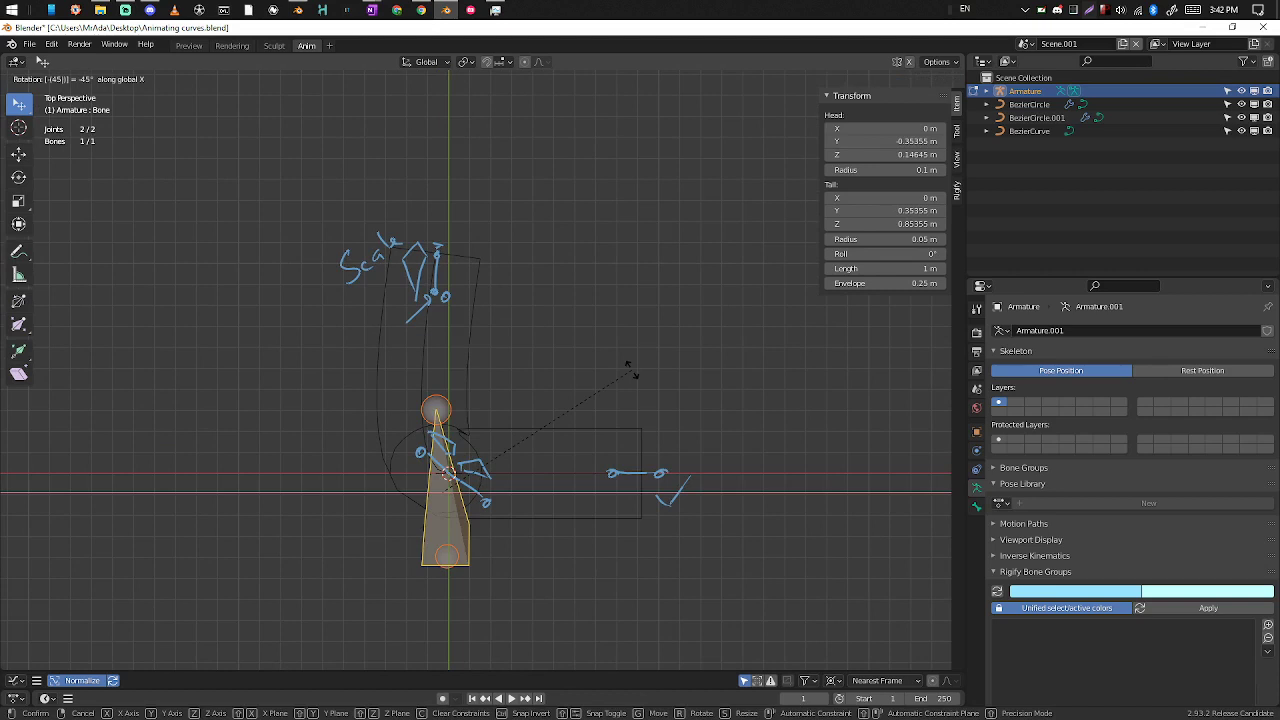
key("Return")
mouse_move(603, 602)
middle_mouse_down("shift")
mouse_move(606, 514)
mouse_move(602, 598)
middle_mouse_up("shift")
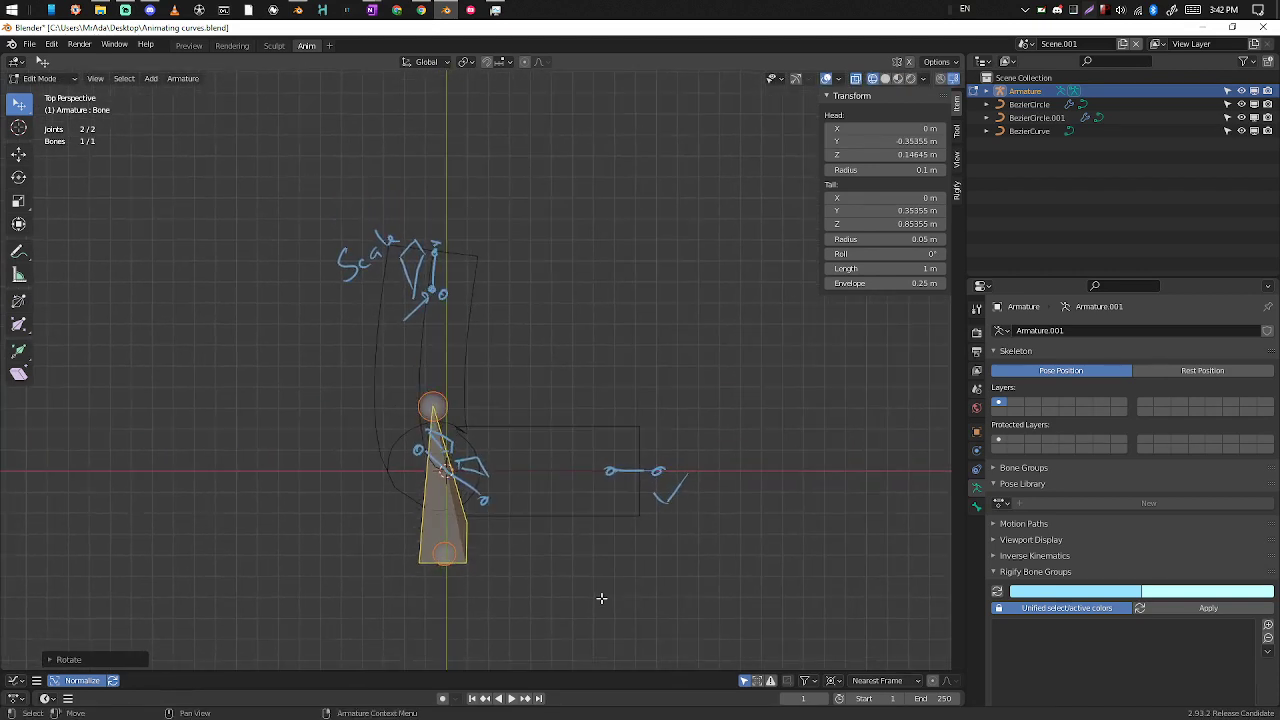
type("rx90")
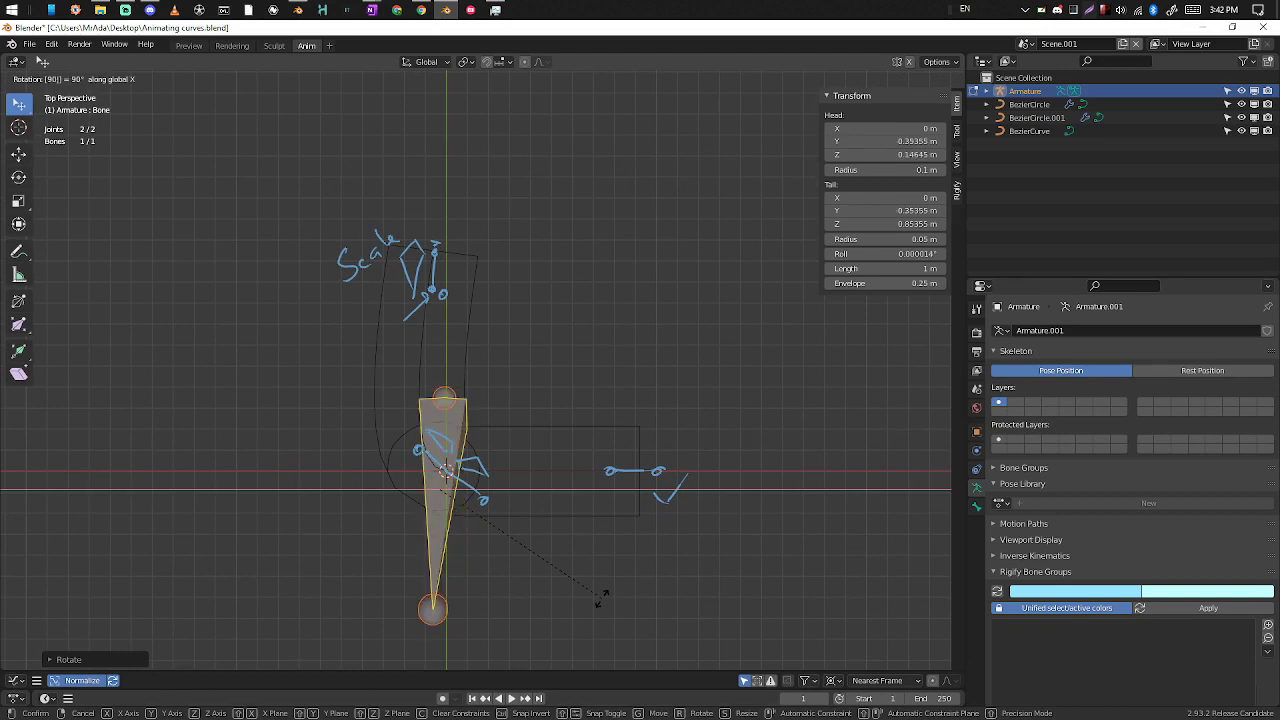
key("Escape")
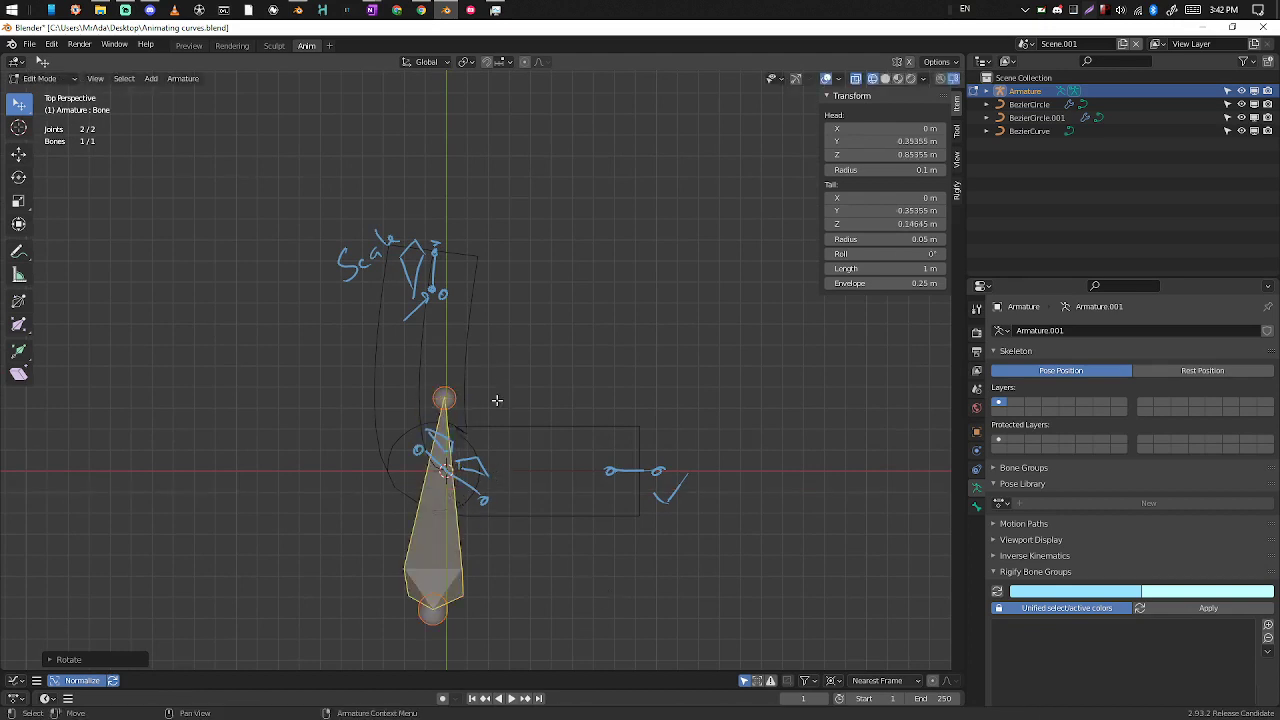
Step: Delete the misrotated bone together with its armature object
middle_click_drag(466, 521, 610, 296)
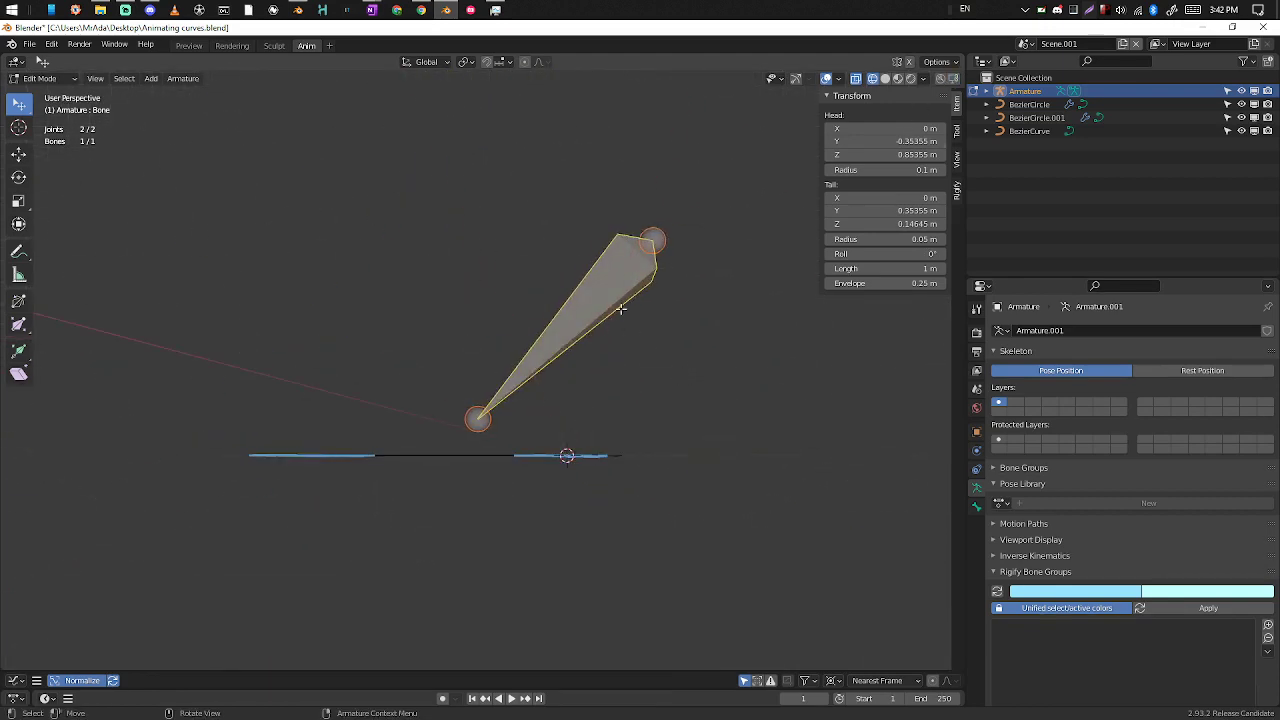
key("x")
left_click(583, 332)
key("Tab")
left_click(633, 284)
left_click(633, 297)
key("Delete")
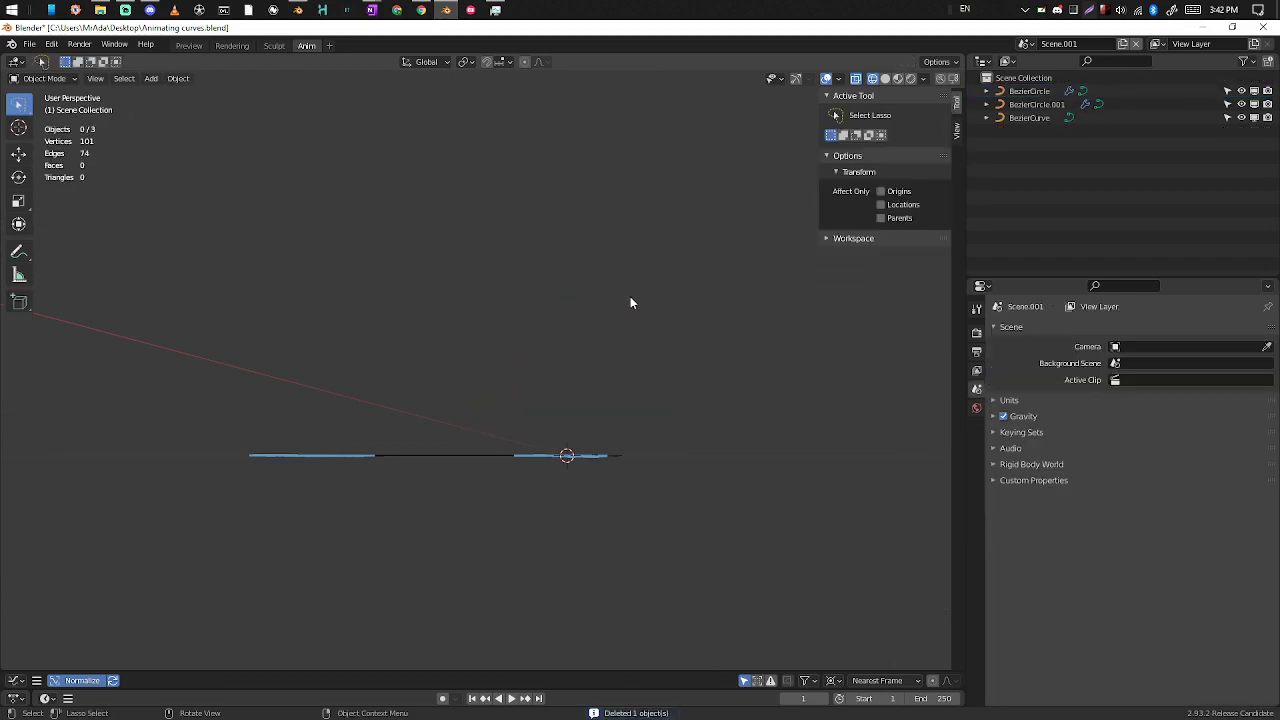
Step: Add a new single-bone armature at the origin and select the whole bone in Edit Mode
middle_click_drag(630, 296, 636, 492)
key("shift+a")
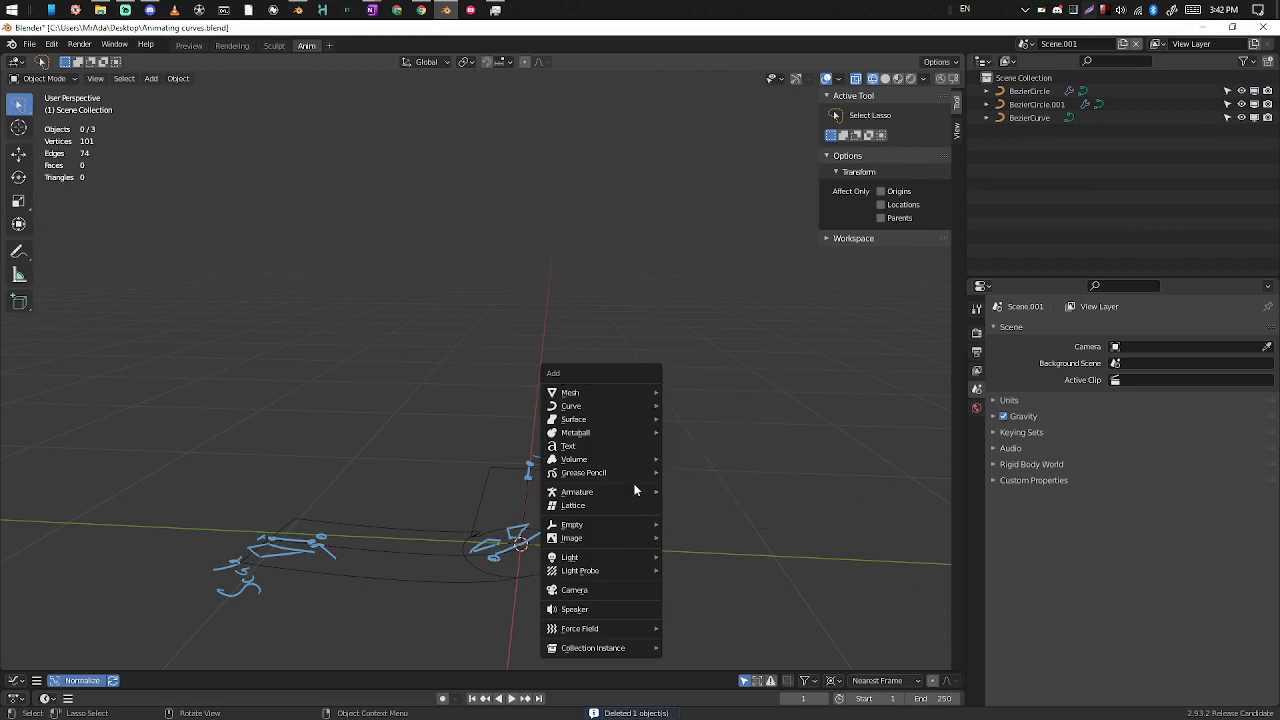
mouse_move(638, 489)
left_click(731, 492)
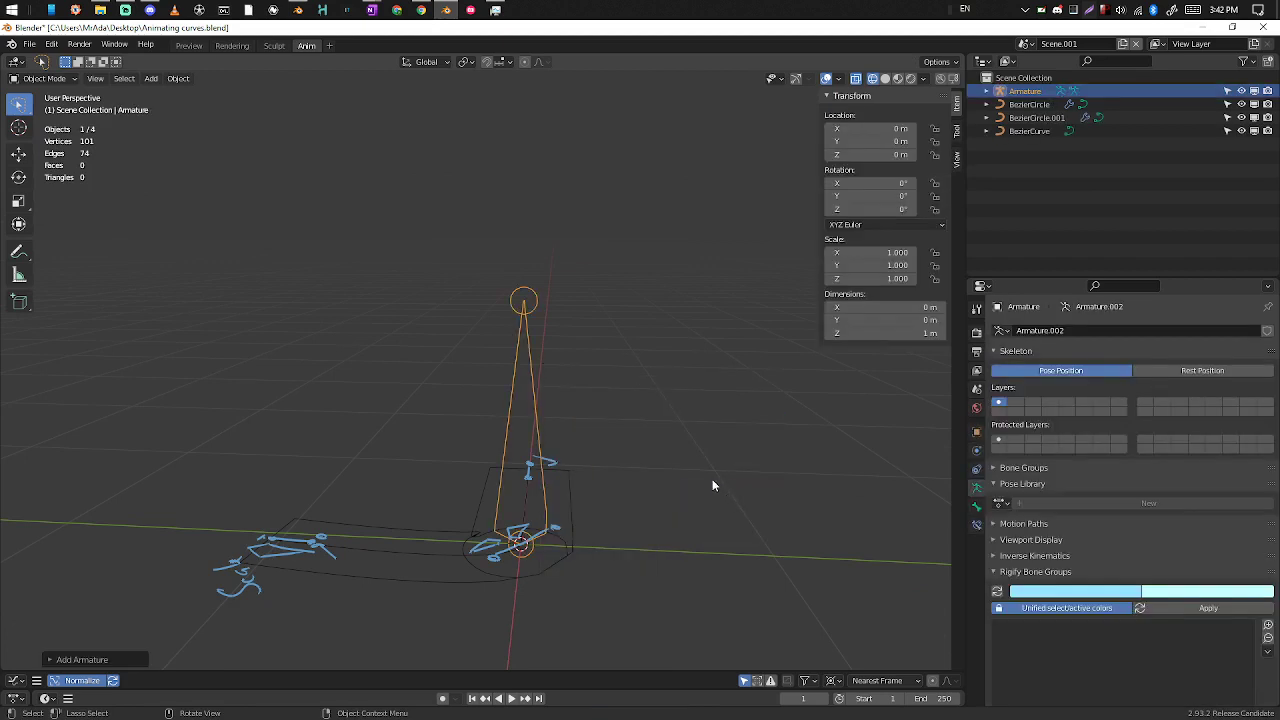
key("Tab")
mouse_move(664, 467)
middle_mouse_down()
mouse_move(606, 466)
mouse_move(620, 477)
mouse_move(608, 478)
mouse_move(668, 487)
mouse_move(657, 489)
middle_mouse_up()
key("a")
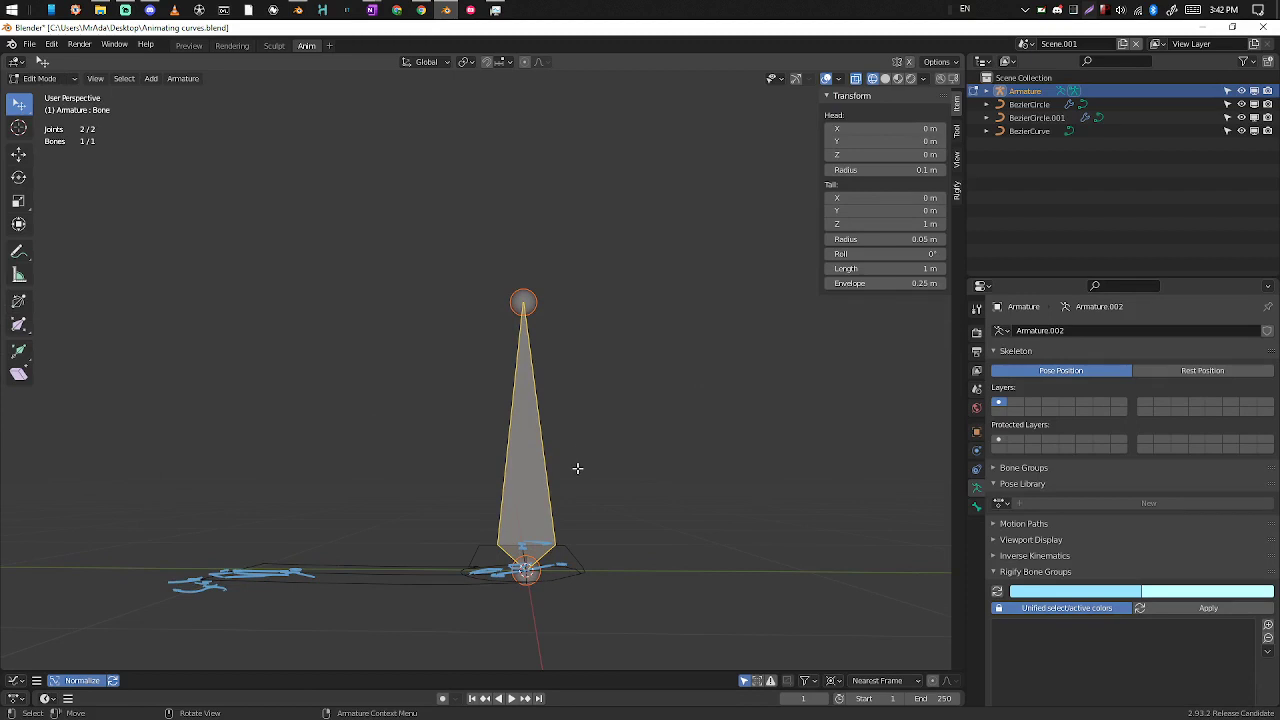
Step: Set the transform pivot point to Individual Origins
middle_click_drag(729, 335, 737, 432)
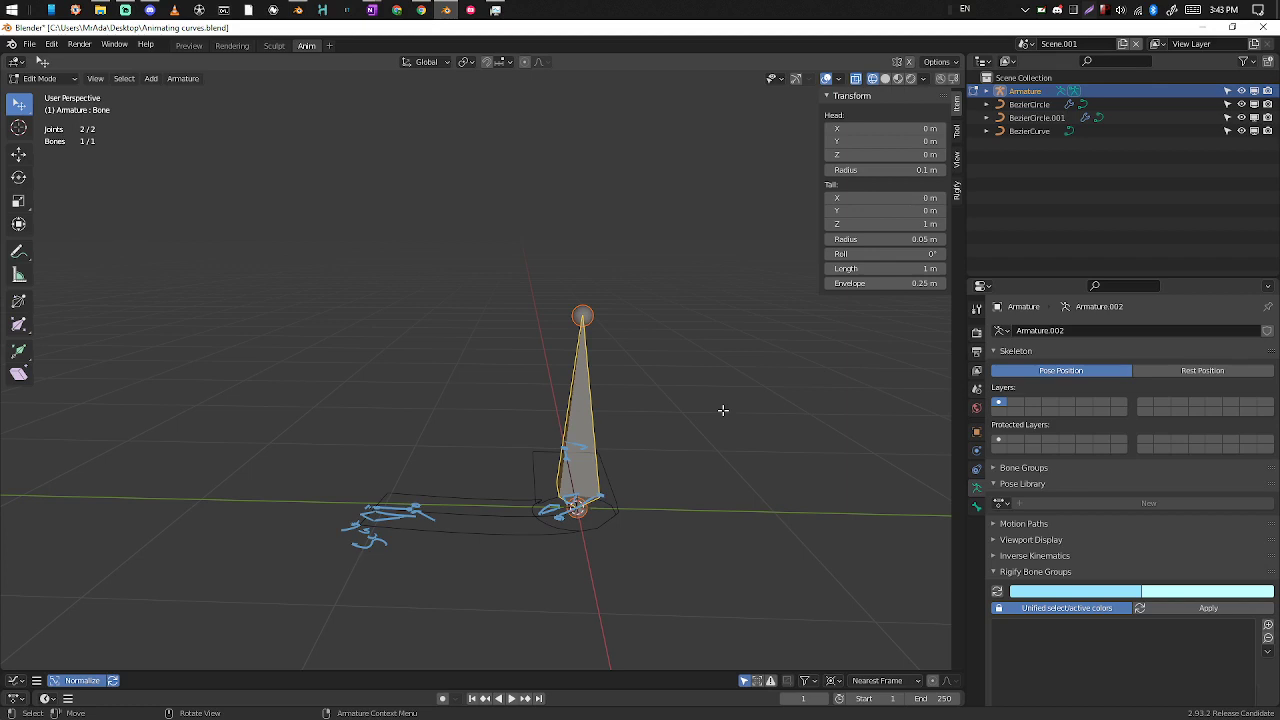
middle_click_drag(663, 489, 557, 400)
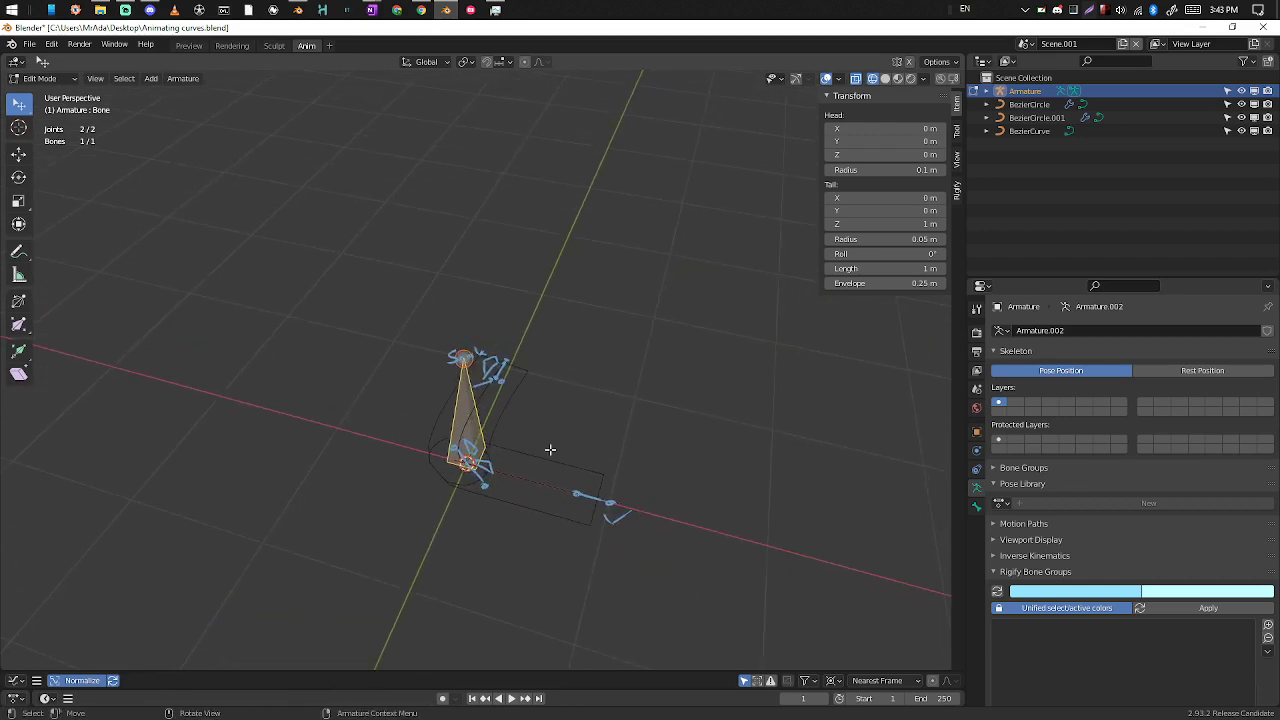
middle_click_drag(549, 450, 628, 431)
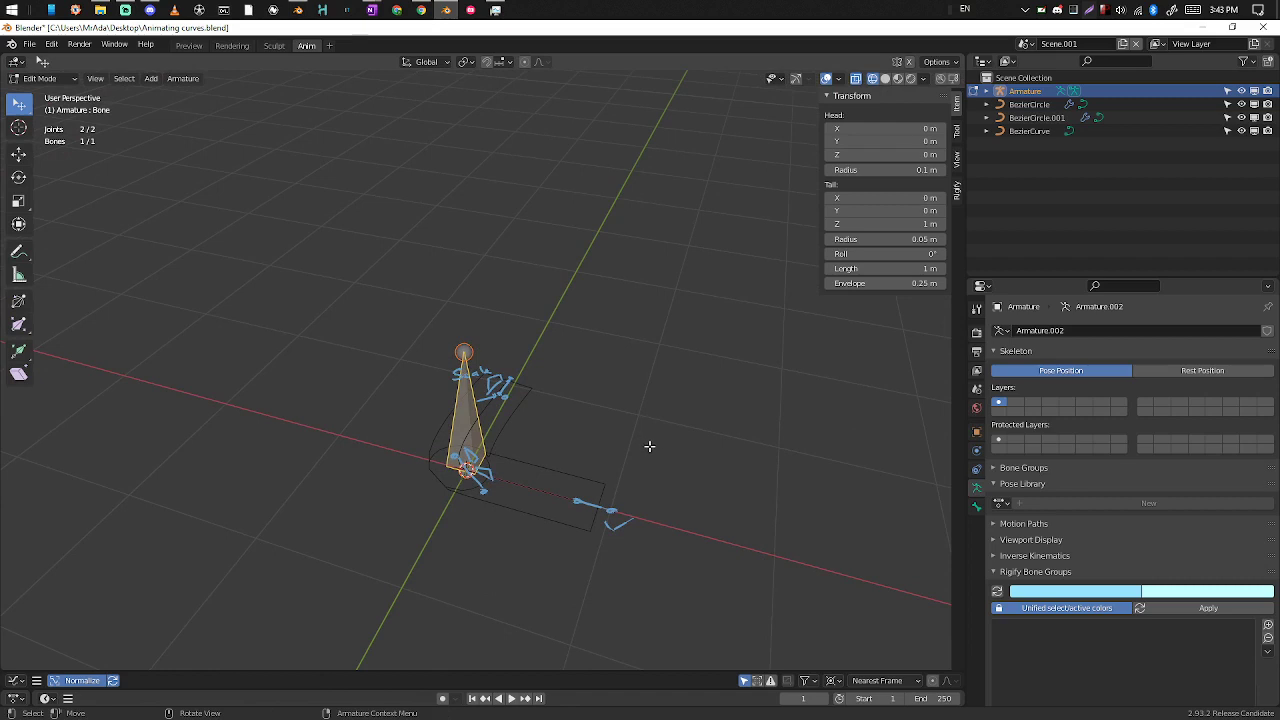
key("shift+s")
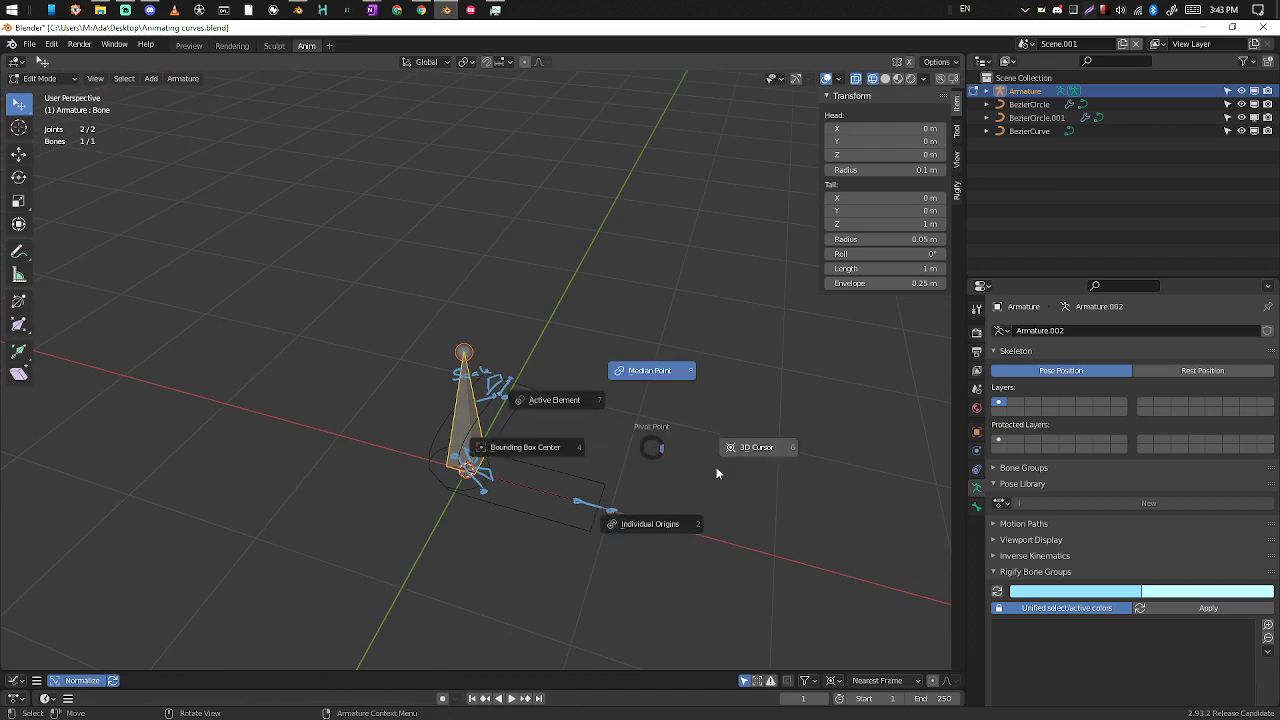
left_click(650, 526)
Step: Try rotating the bone 90° about the global X axis and undo the rotation
type("rx")
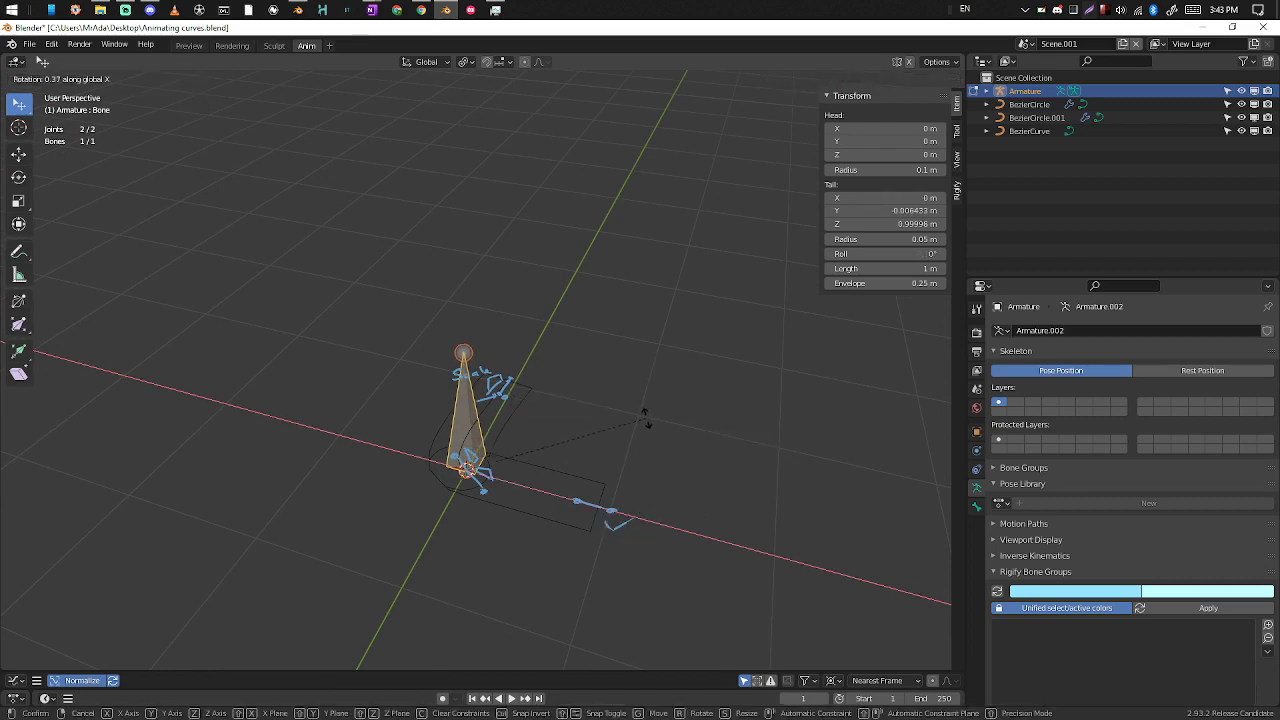
type("90")
key("Return")
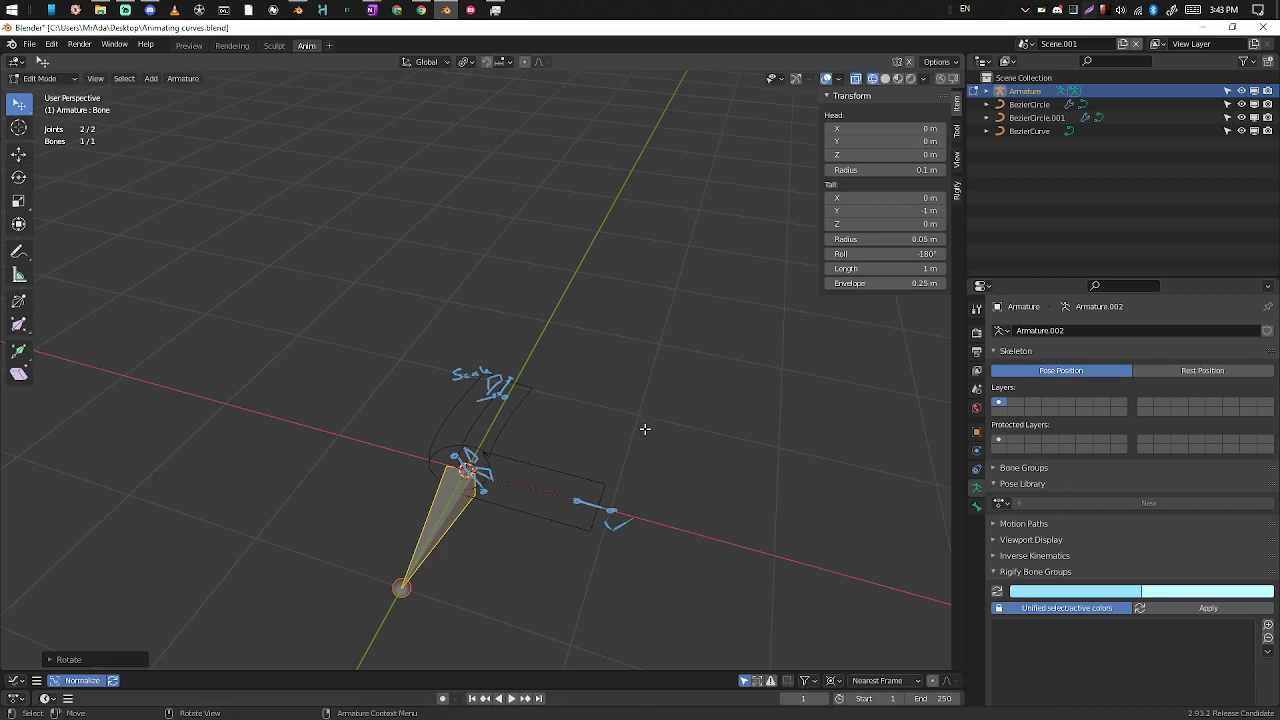
key("ctrl+z")
Step: Rotate the bone -90° about the global X axis so it lies along the positive Y axis
key("r")
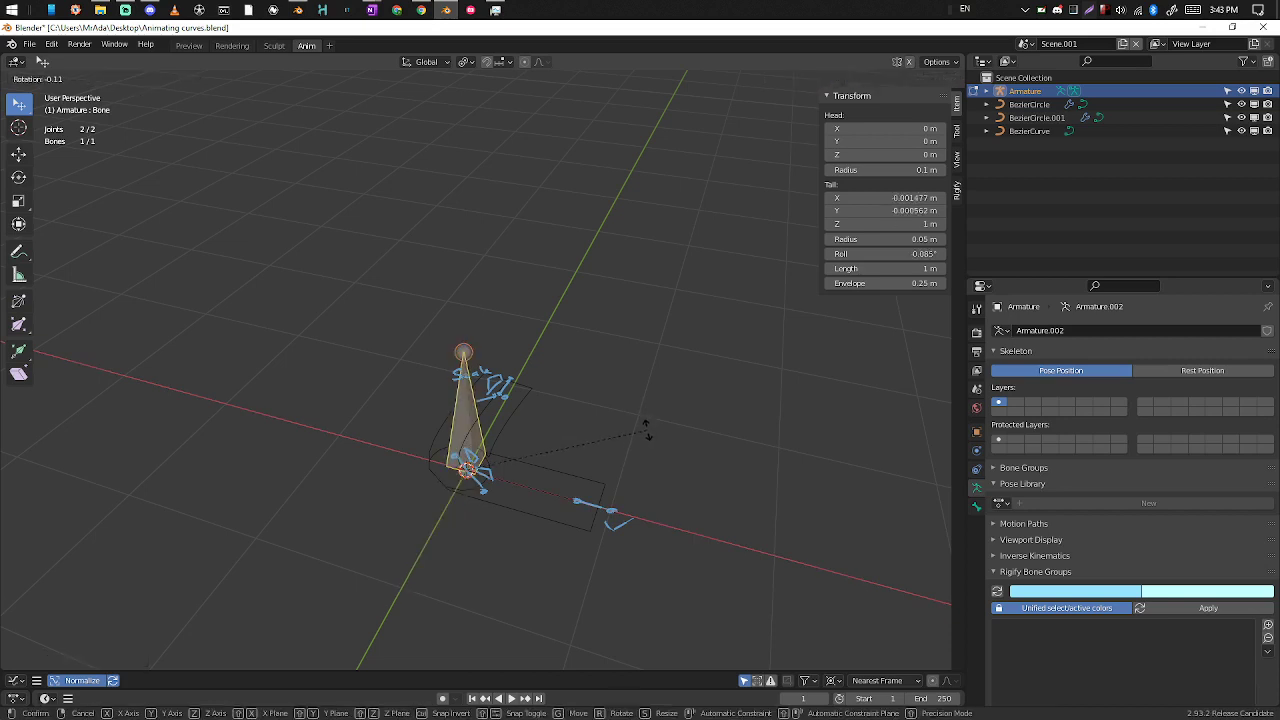
key("x")
key("minus")
key("9")
key("0")
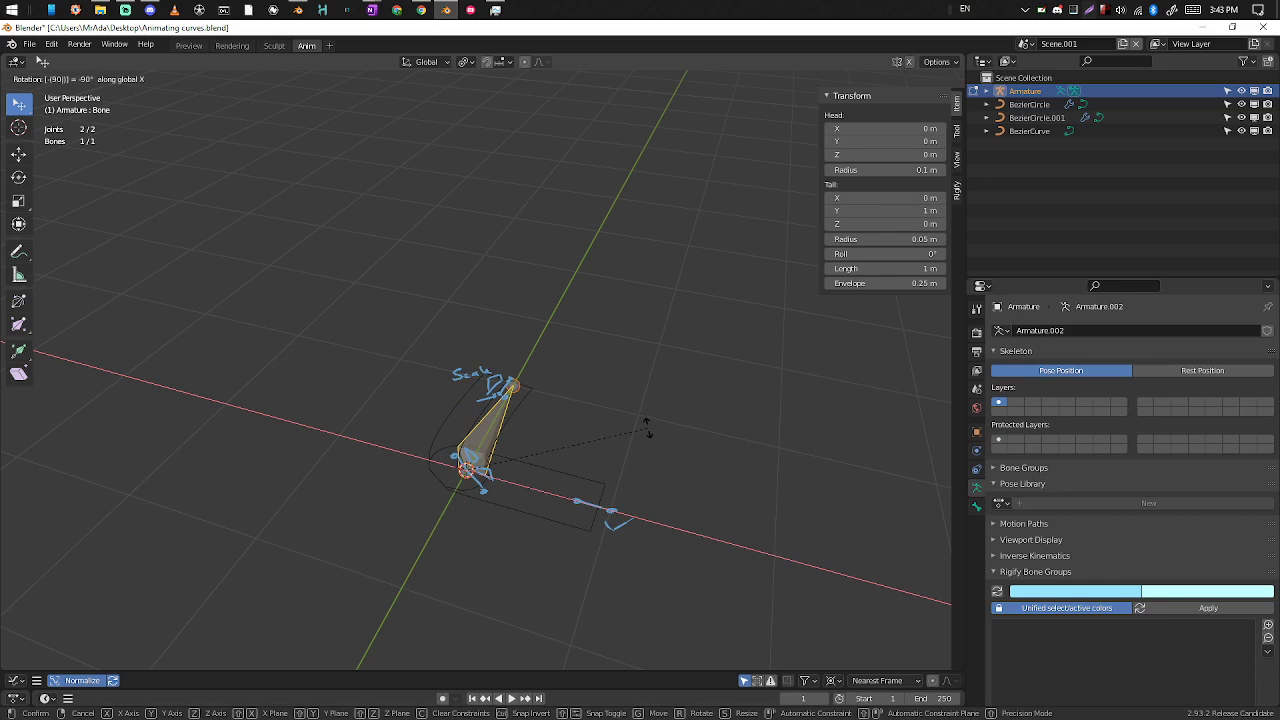
key("Return")
Step: Switch to the top orthographic view and subdivide the bone into two equal bones
middle_click_drag(550, 449, 611, 431)
key("grave")
left_click(543, 389)
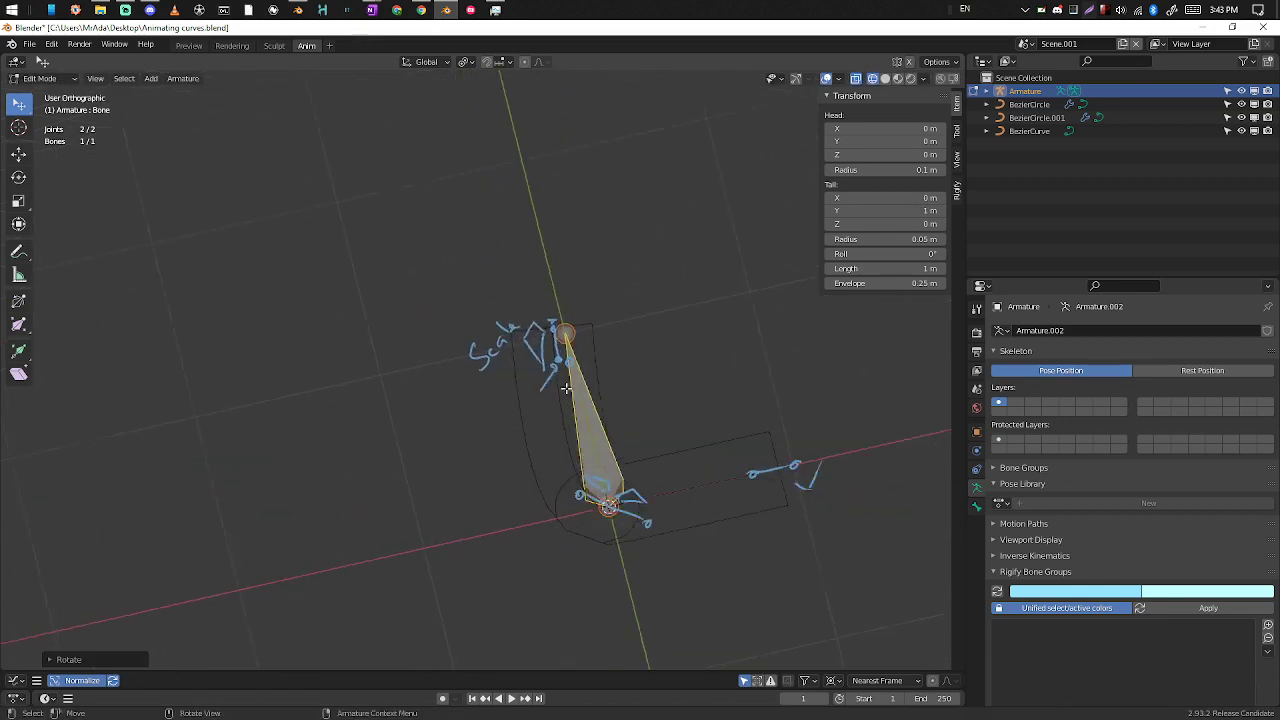
key("grave")
left_click(594, 322)
scroll(617, 426, "up", 2)
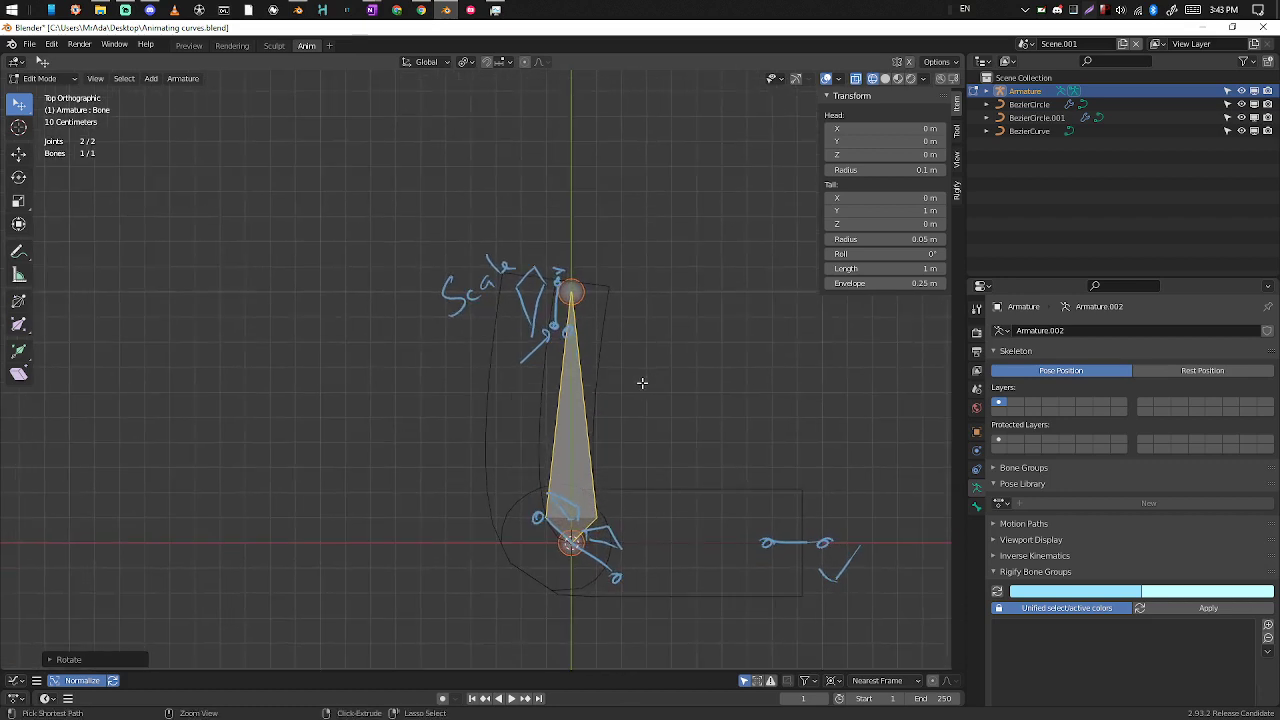
right_click(590, 397)
left_click(573, 398)
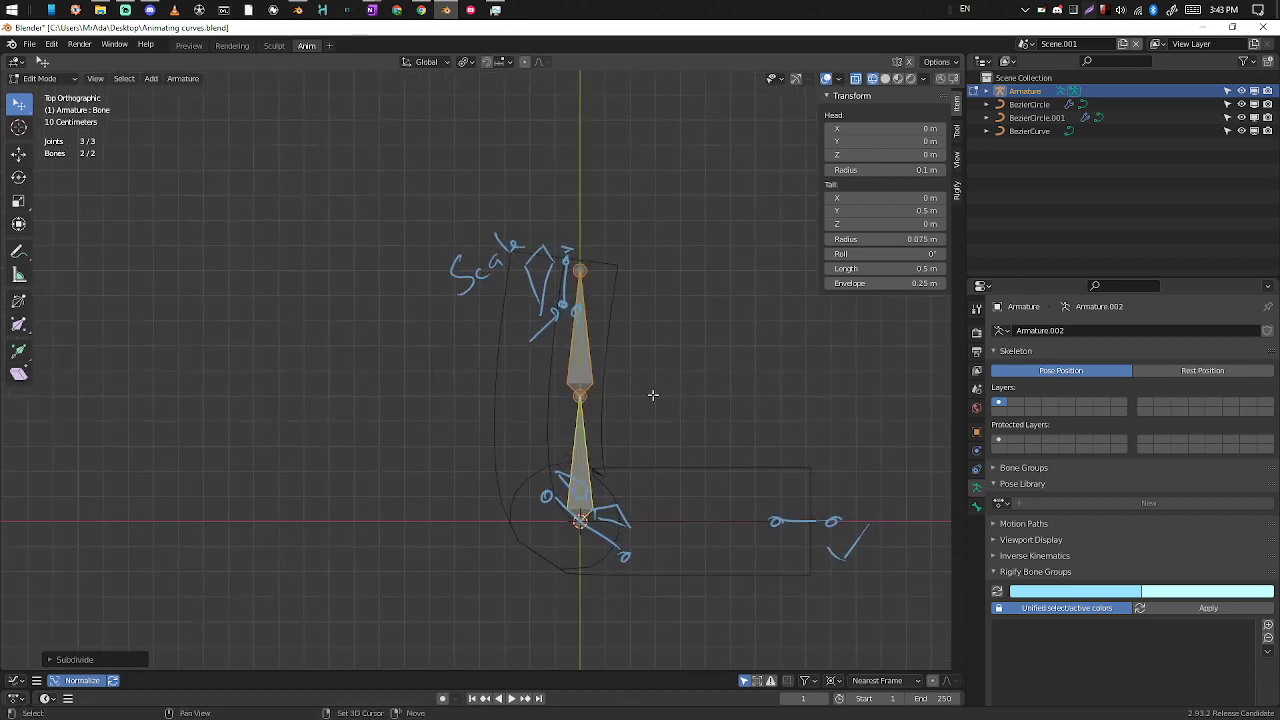
Step: Rotate the bones about 90° clockwise so the lower one lies along the positive X axis
middle_click_drag(651, 394, 662, 422, "shift")
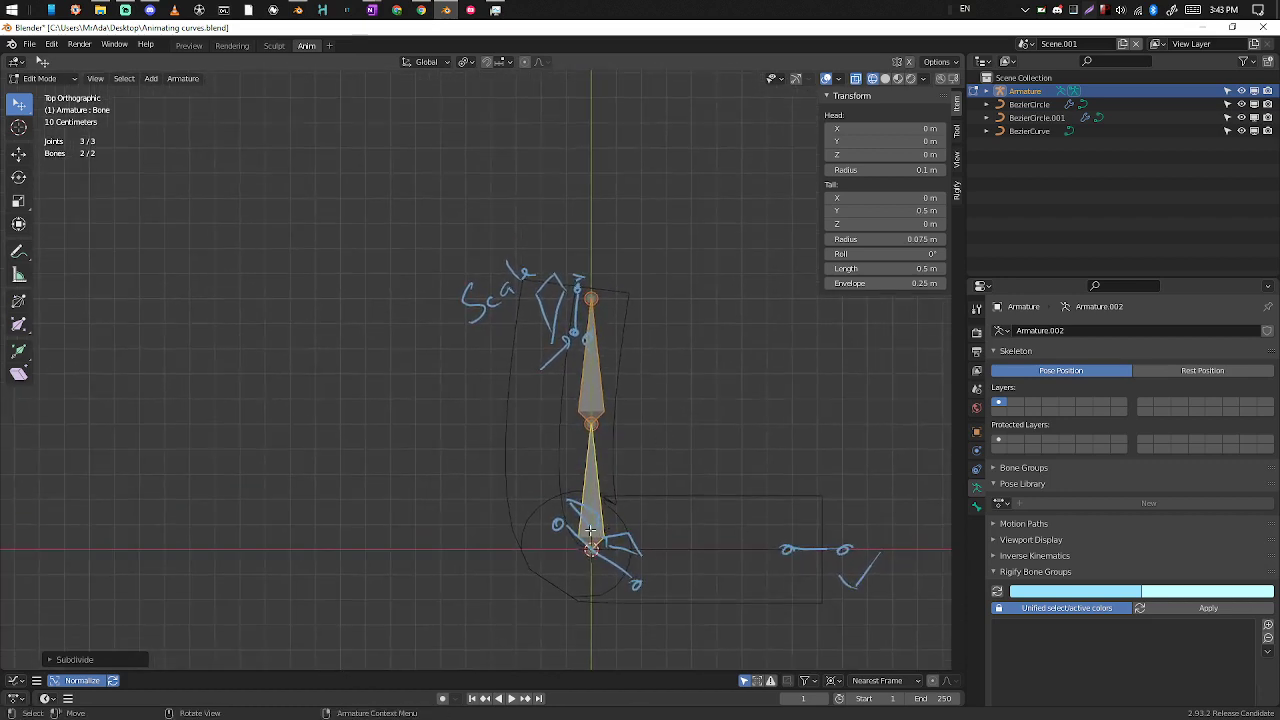
key("r")
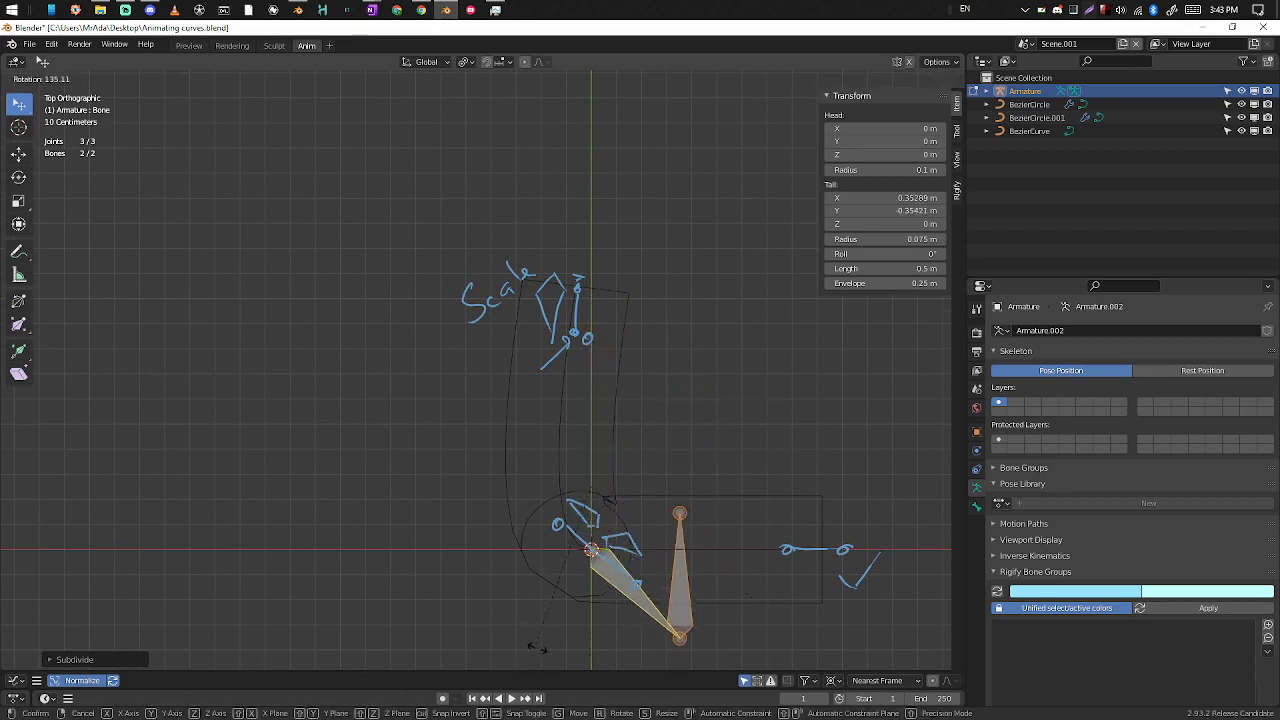
left_click(627, 586)
Step: Move the horizontal bone up so its head sits on the curve's raised end point, at about X -0.053 m, Y 1.007 m
left_click(596, 550)
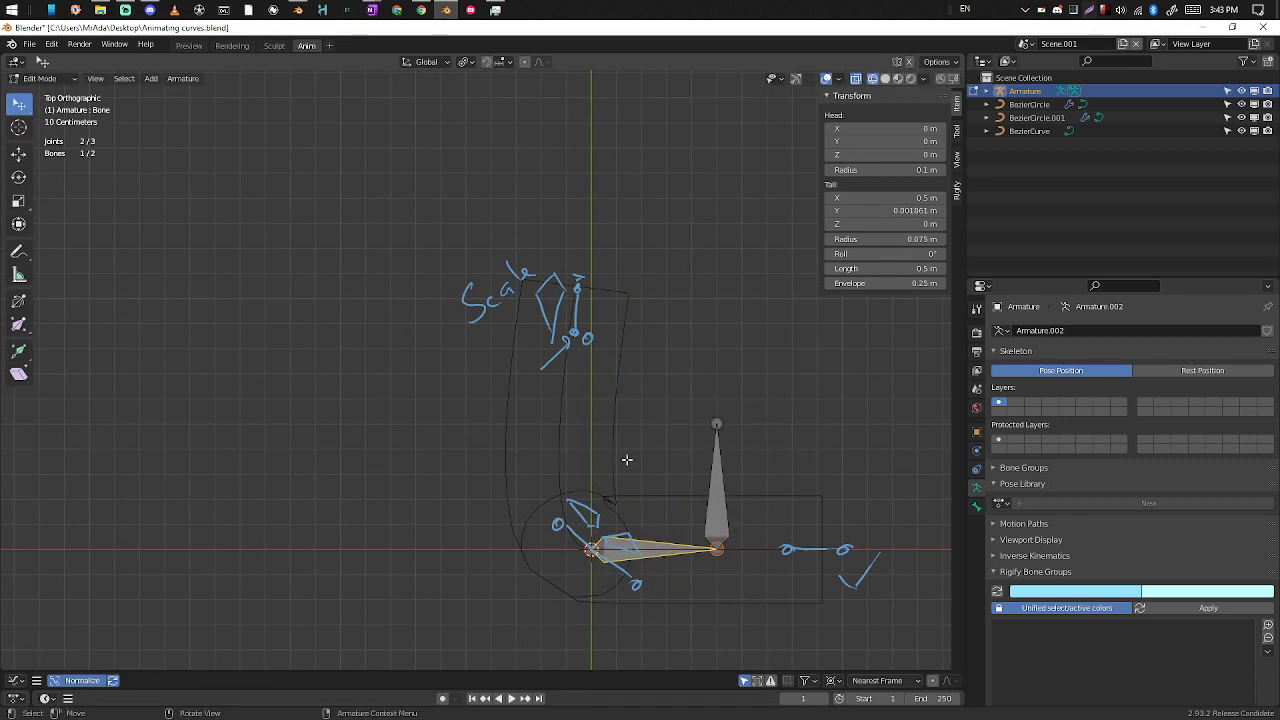
key("g")
left_click(646, 292)
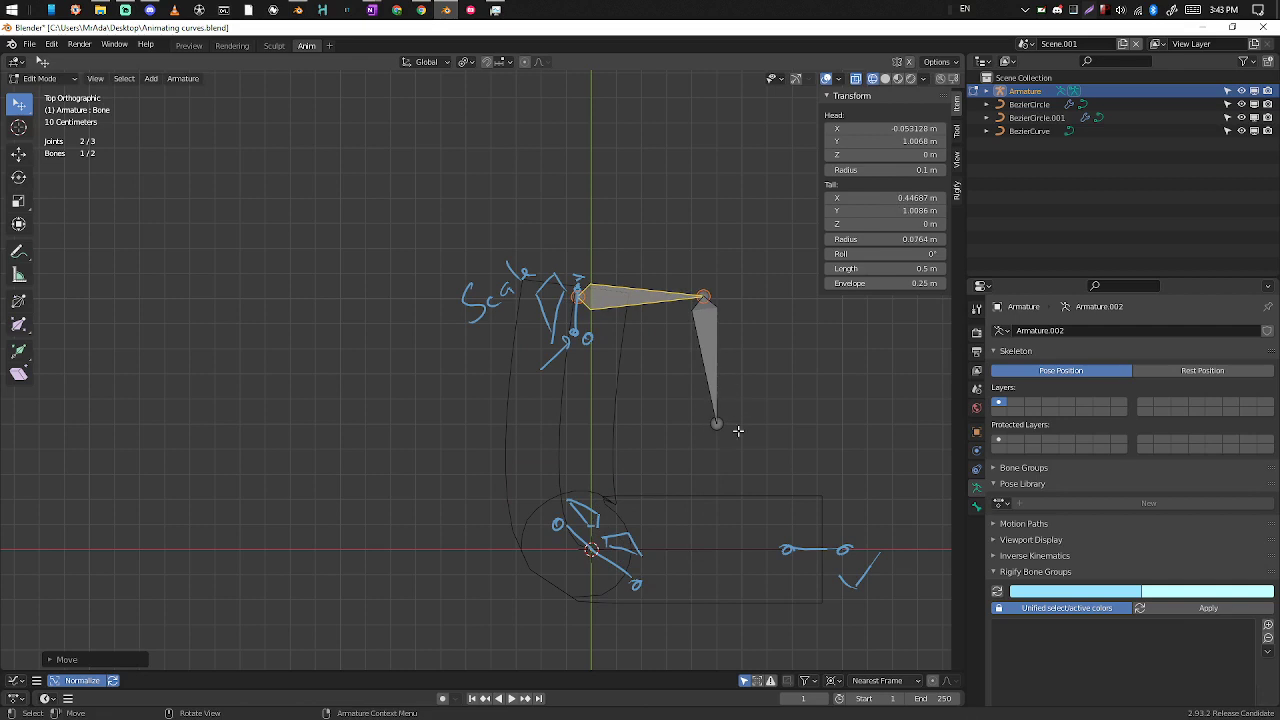
Step: Move the joint shared by the two bones onto the curve's middle point, at about X -0.034 m, Y 0.050 m
left_click(719, 425)
left_click(711, 325)
left_click(702, 297)
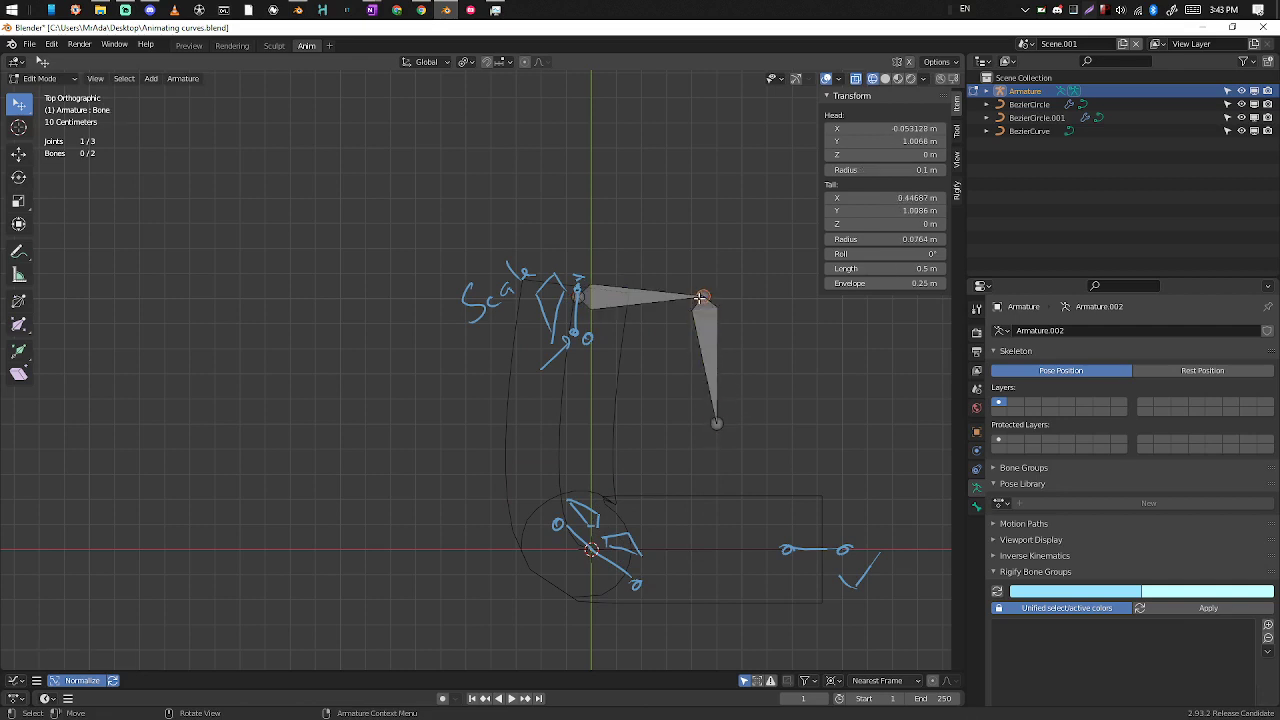
left_click_drag(712, 296, 576, 540)
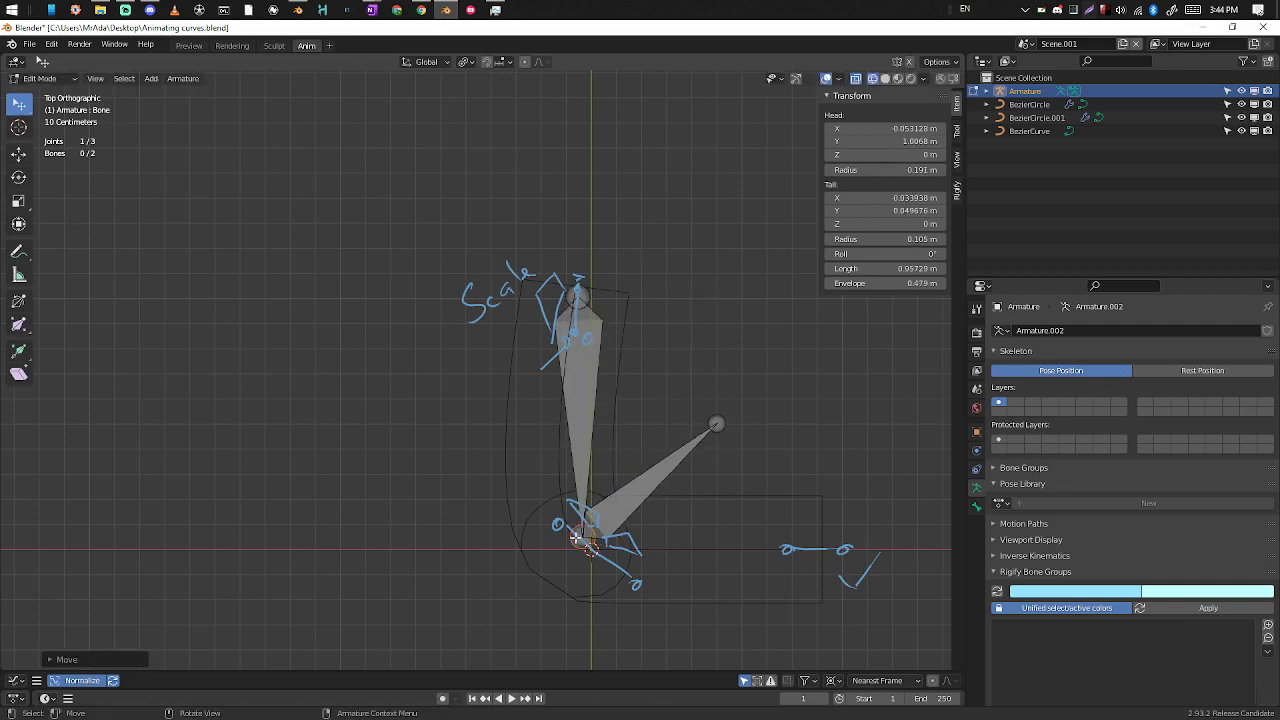
Step: Move the second bone's tail to the curve's far end on the X axis, at about X 0.973 m, Y 0.013 m
left_click(714, 420)
key("g")
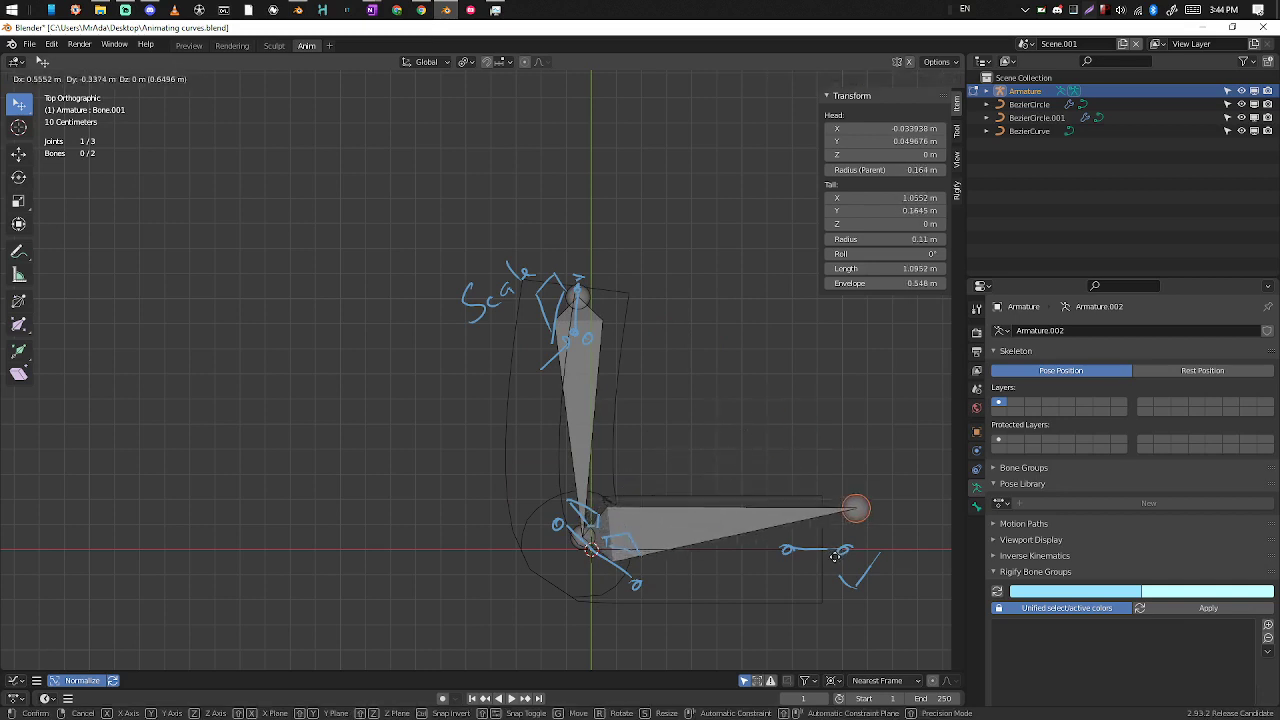
left_click(820, 594)
Step: Switch the armature to Pose Mode and rotate the horizontal bone upward by about 24°
key("ctrl+Tab")
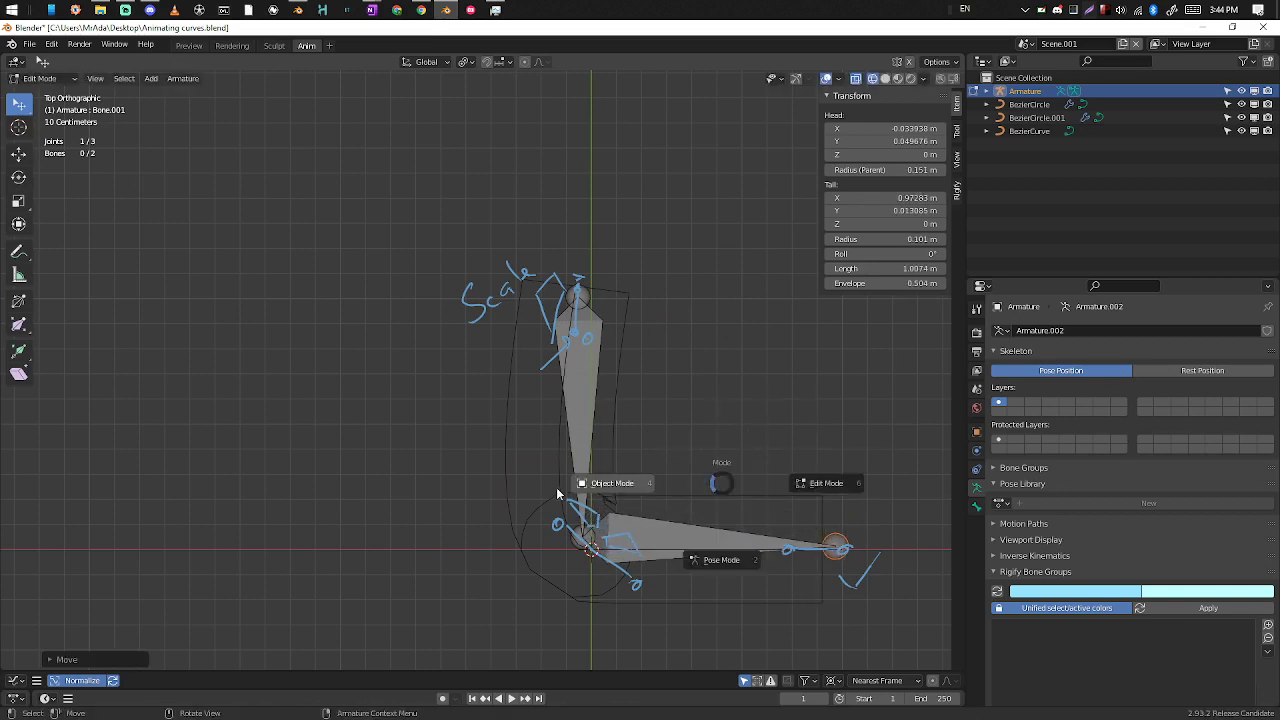
left_click(564, 488)
key("ctrl+Tab")
left_click(704, 613)
middle_click_drag(791, 445, 750, 434, "shift")
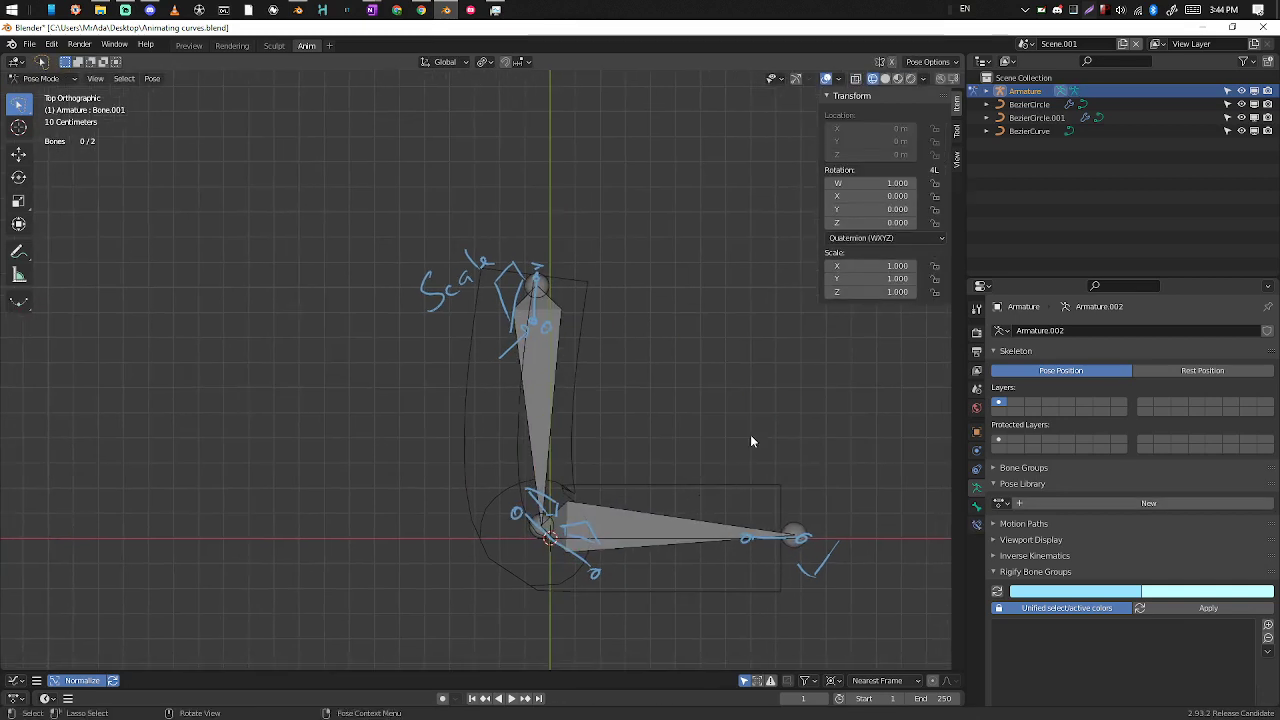
left_click(644, 541)
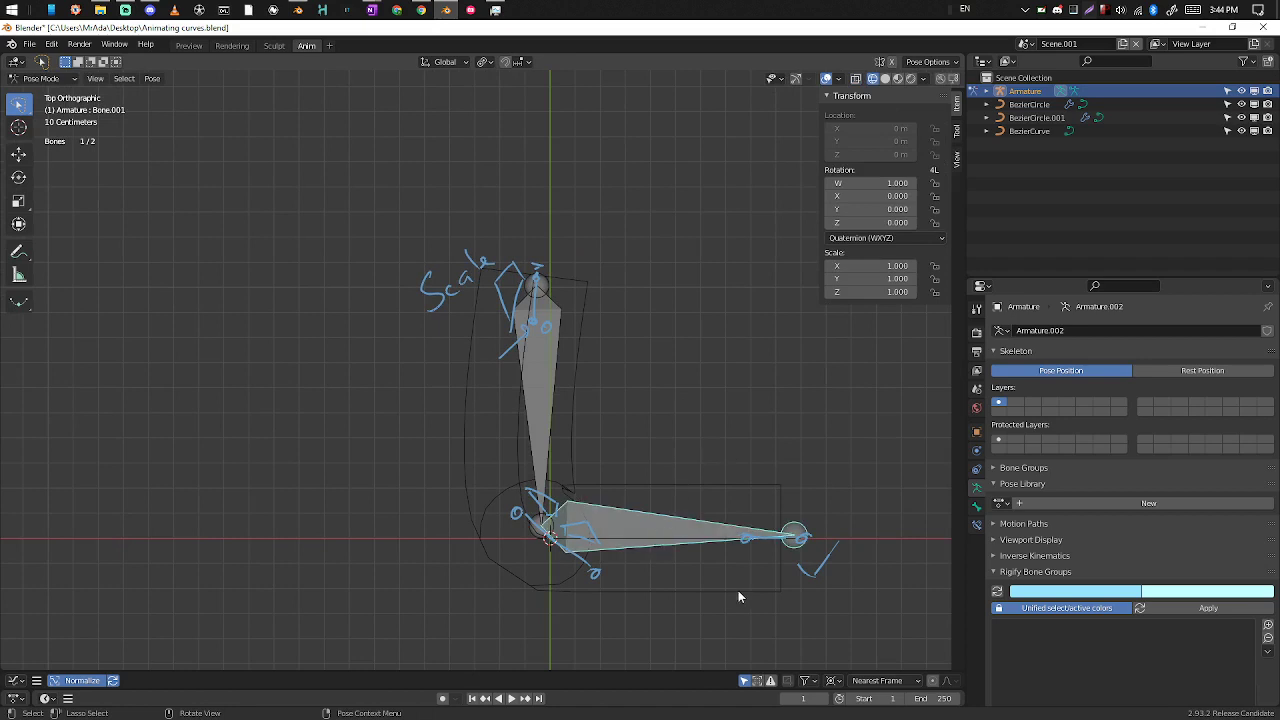
key("r")
left_click(668, 510)
left_click(536, 401)
key("r")
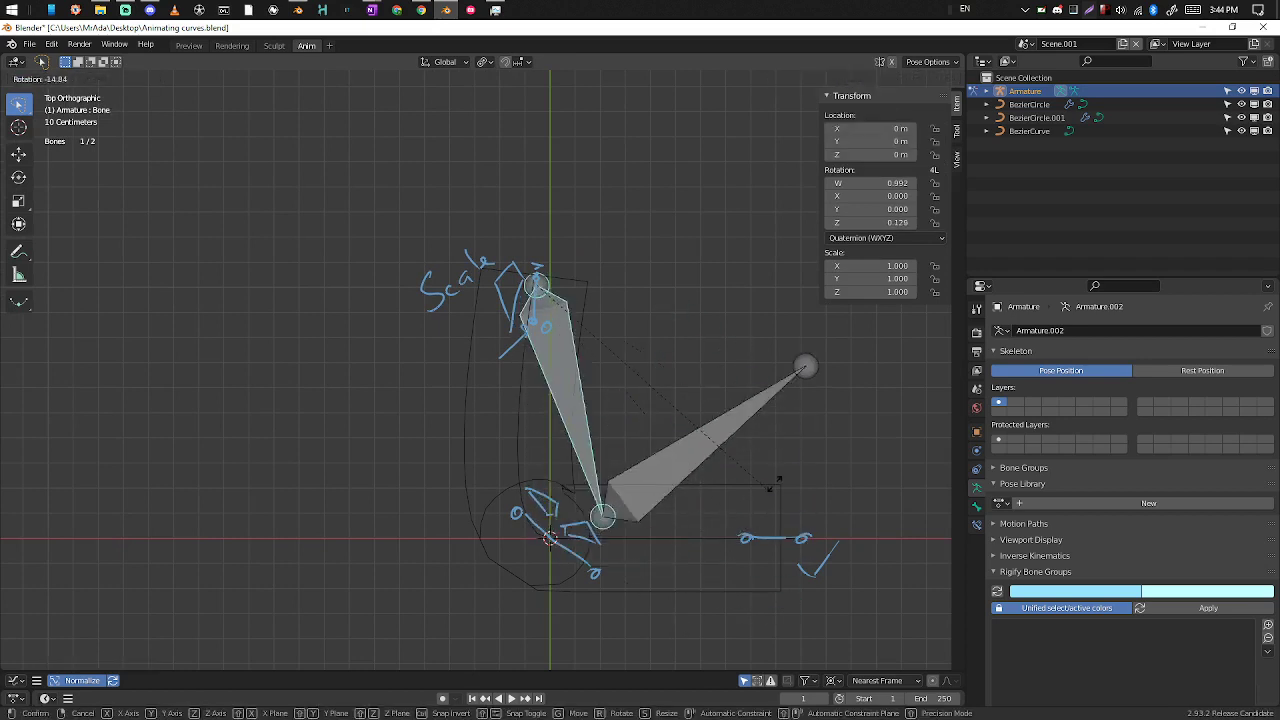
left_click(640, 495)
Step: Select both bones, set the pivot point to Individual Origins and rotate the bones together clockwise
left_click(651, 490, "shift")
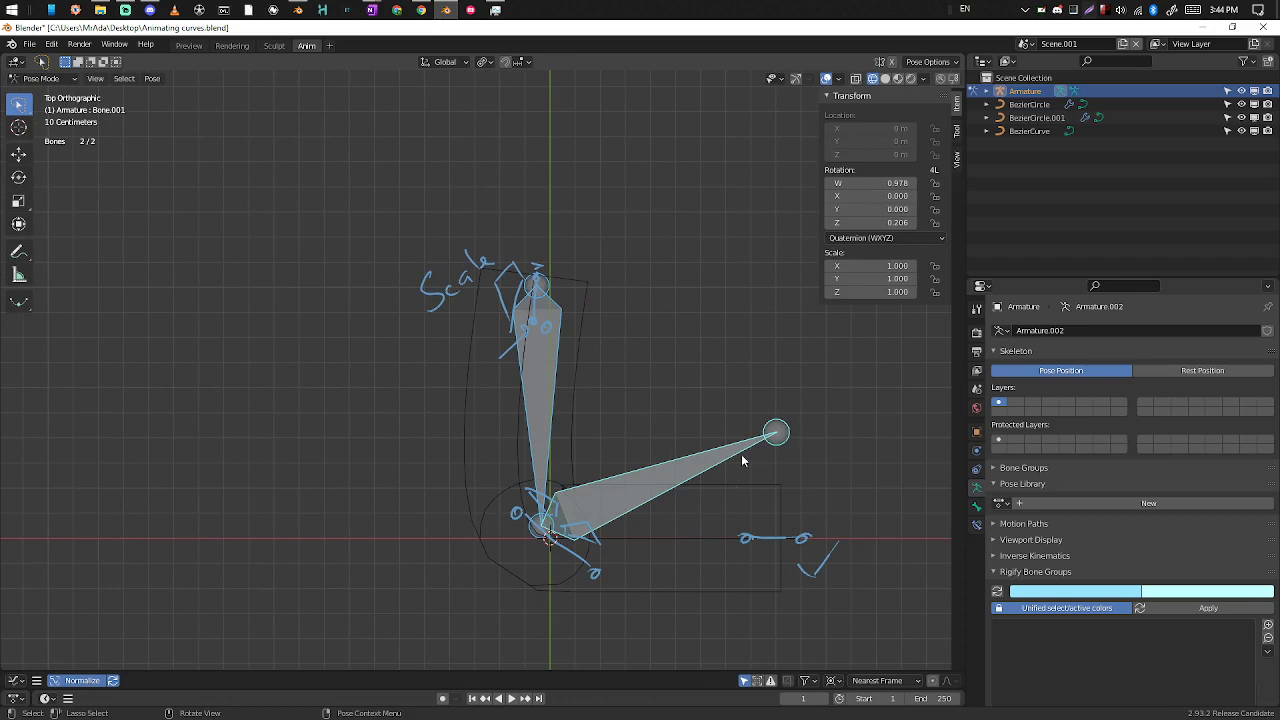
key("comma")
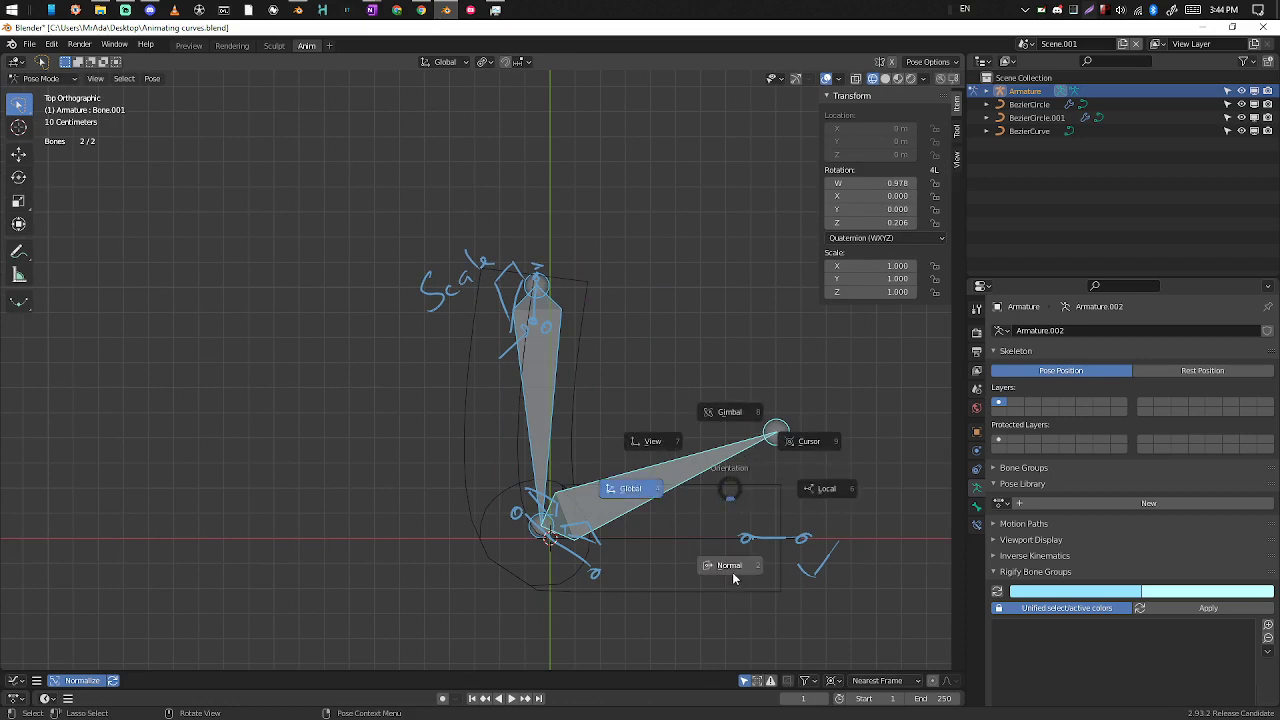
key("period")
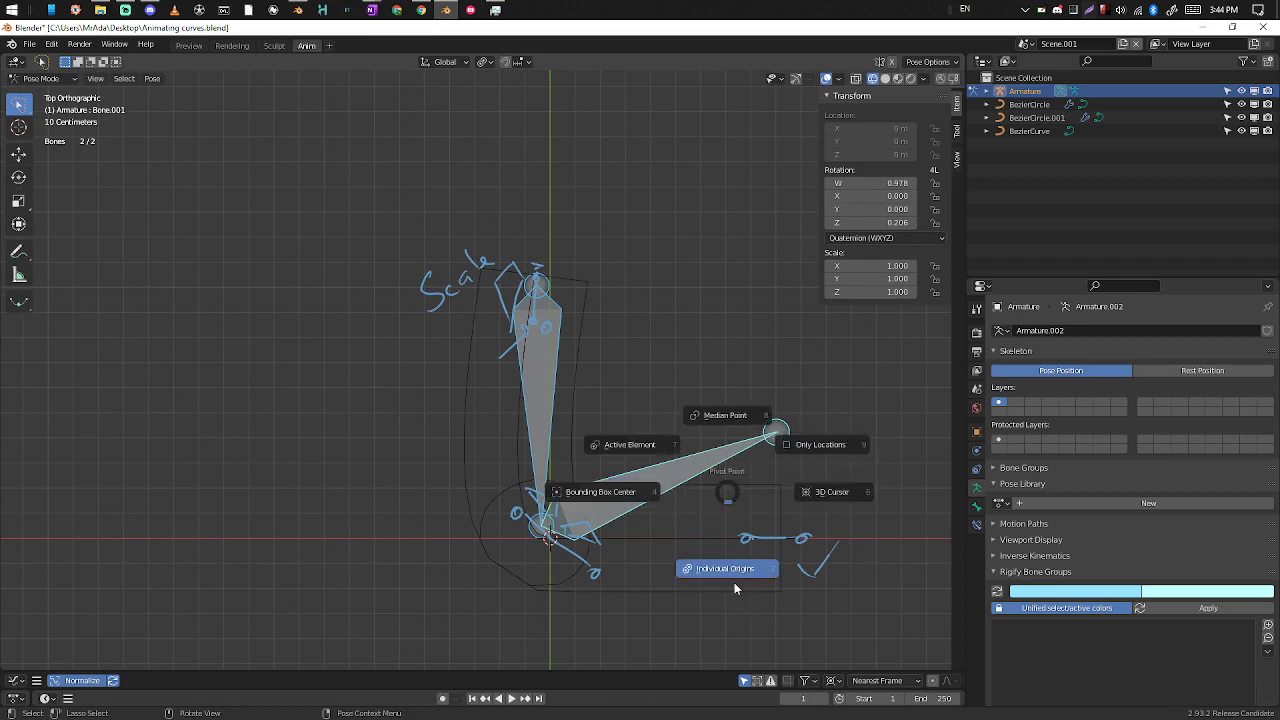
left_click(727, 570)
key("r")
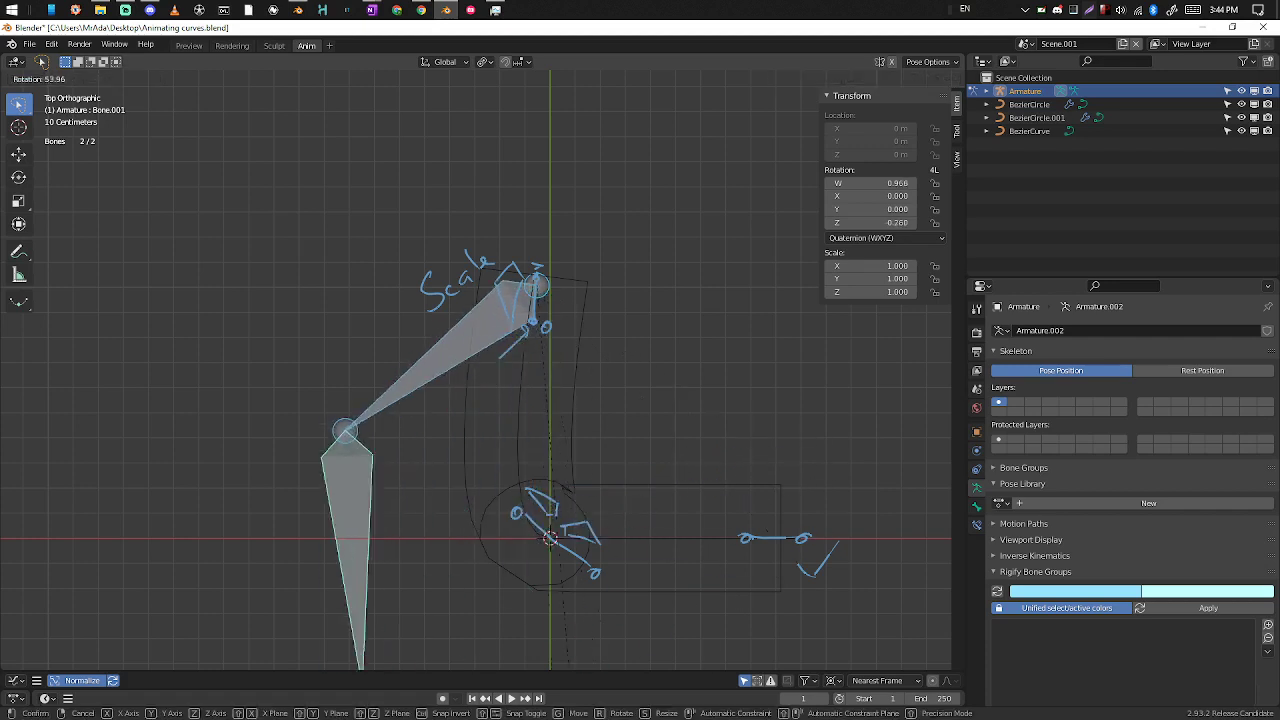
left_click(688, 593)
Step: Select only the lower bone and try rotating it about the shared joint
middle_click_drag(688, 445, 695, 339, "shift")
left_click(601, 503)
left_click(554, 511)
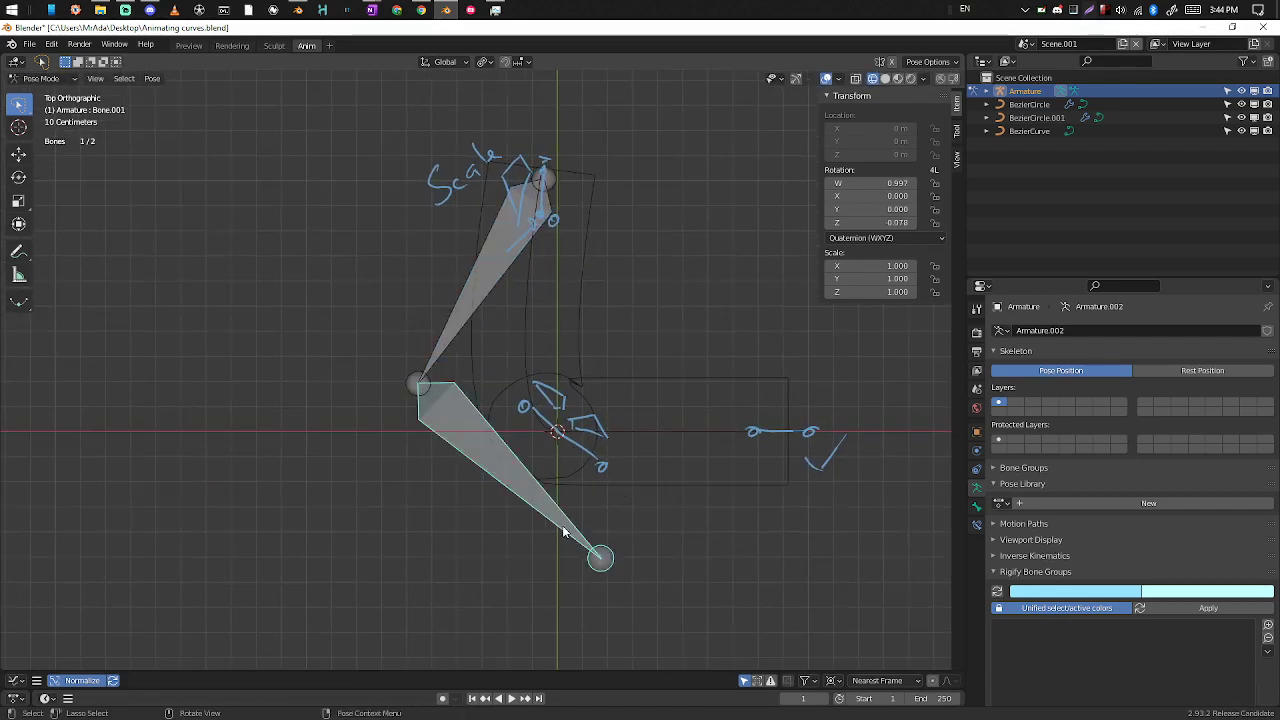
key("r")
left_click(497, 463)
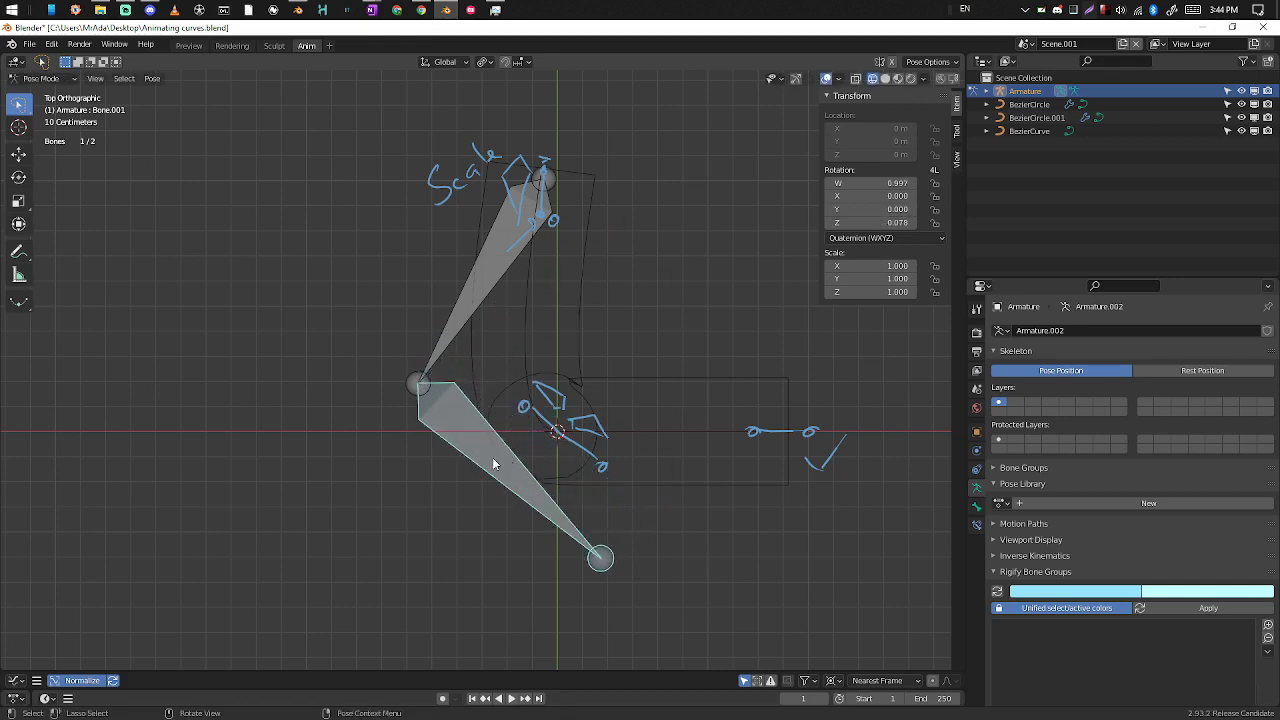
Step: Enable Auto IK for posing and move the lower bone's end downward so the upper bone follows
left_click(926, 62)
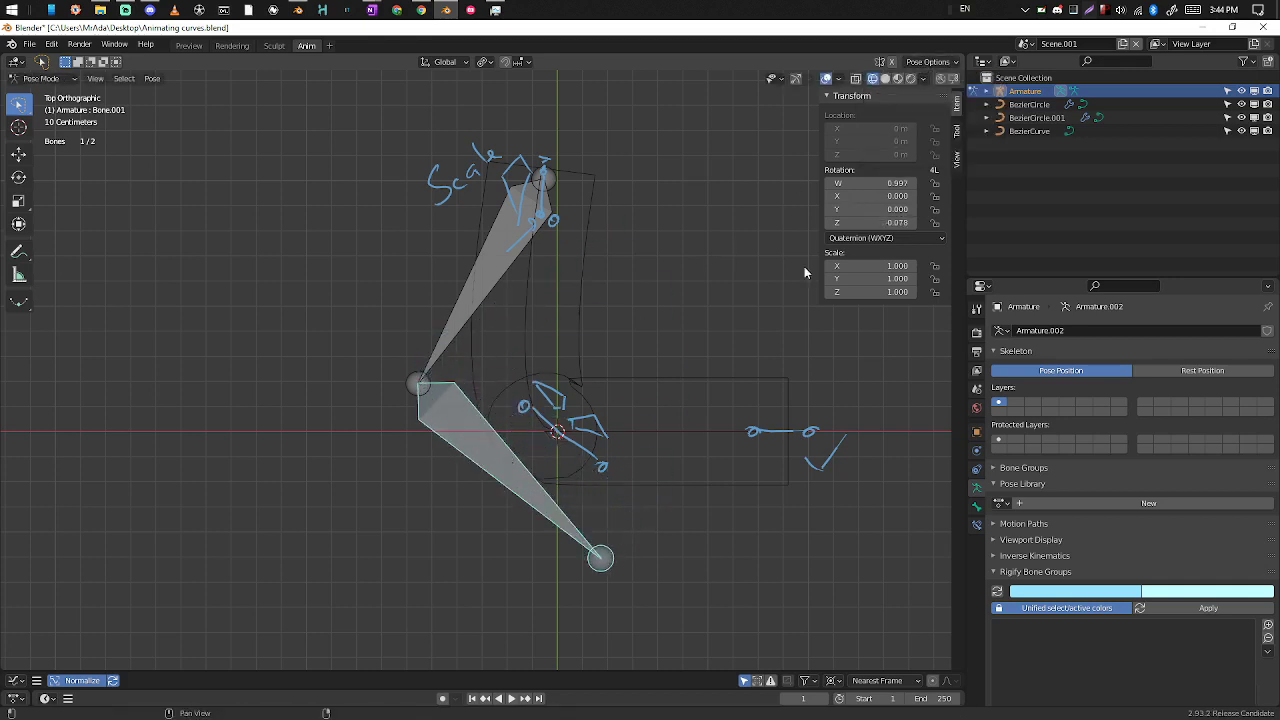
key("g")
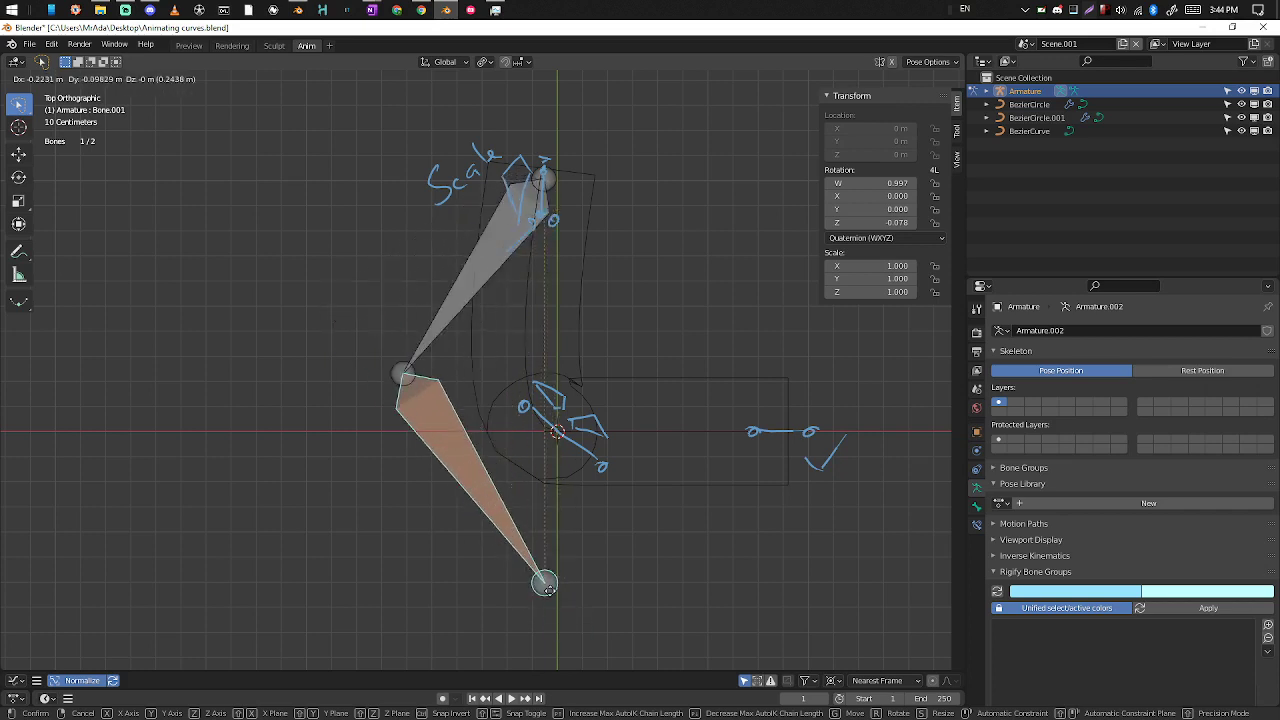
left_click(572, 565)
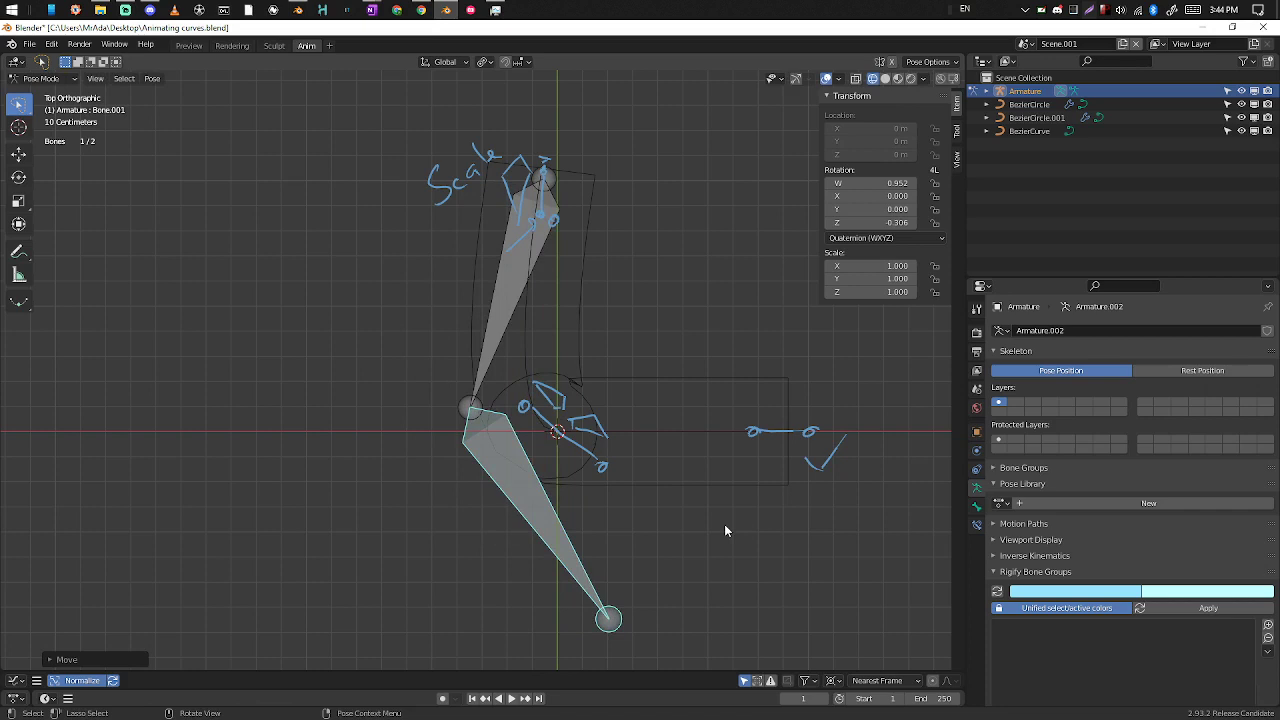
Step: Return the armature to Object Mode and switch to Streamlabs OBS
key("ctrl+Tab")
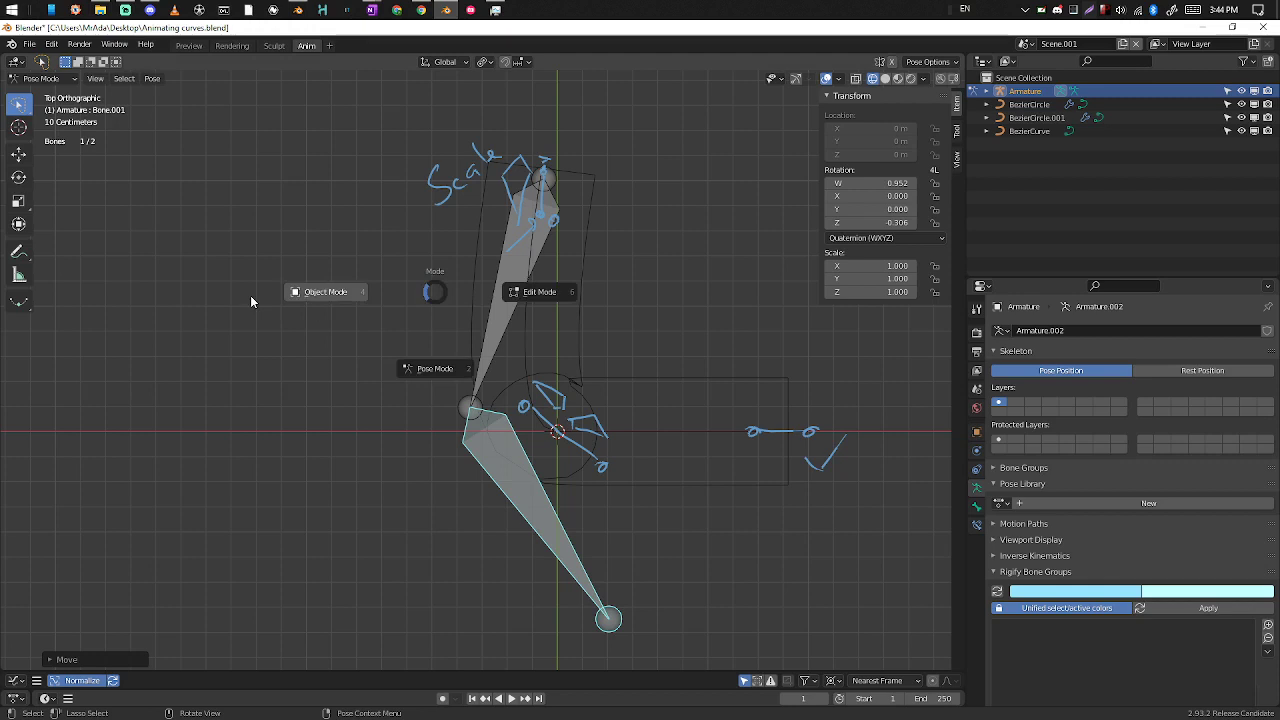
left_click(255, 295)
left_click(125, 10)
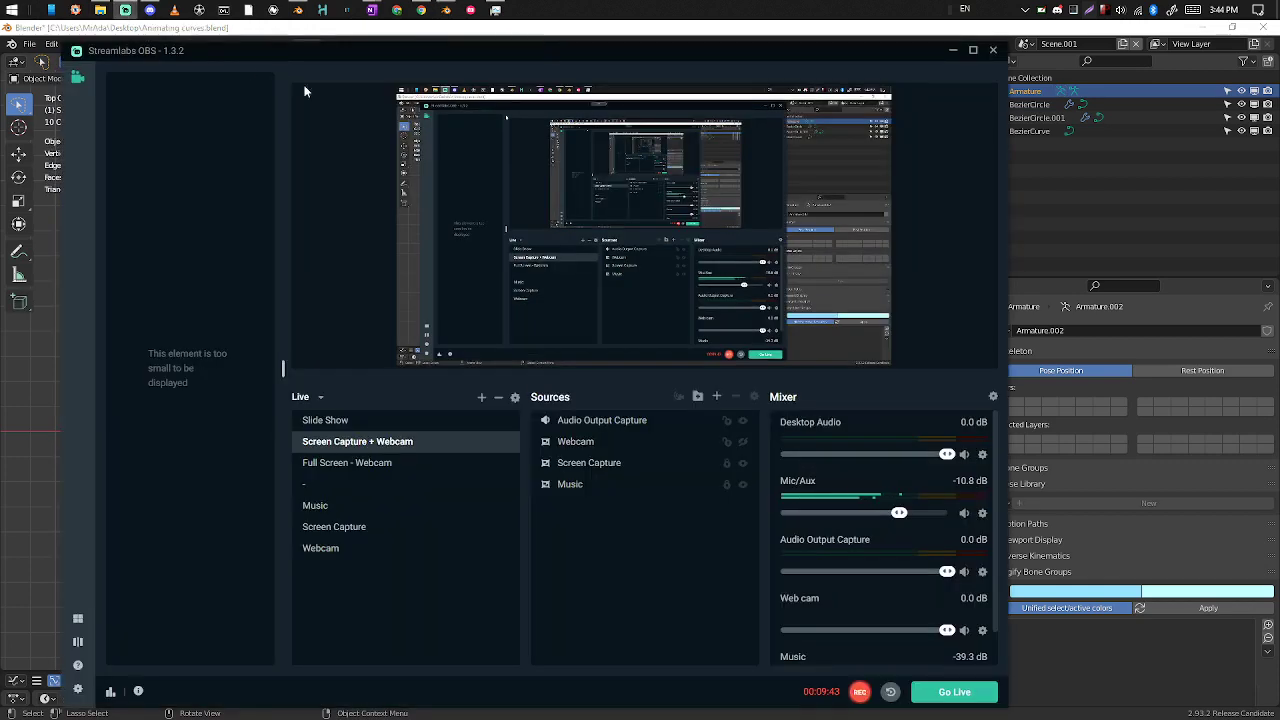